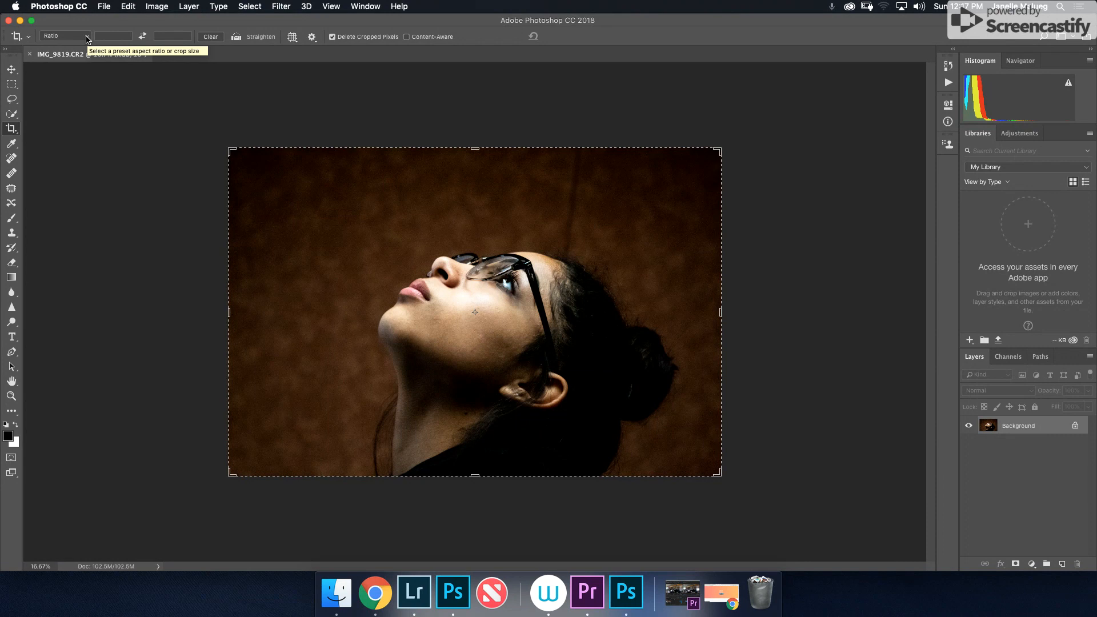
# Step: Set the Crop tool to the W x H x Resolution preset
pyautogui.click(87, 38)
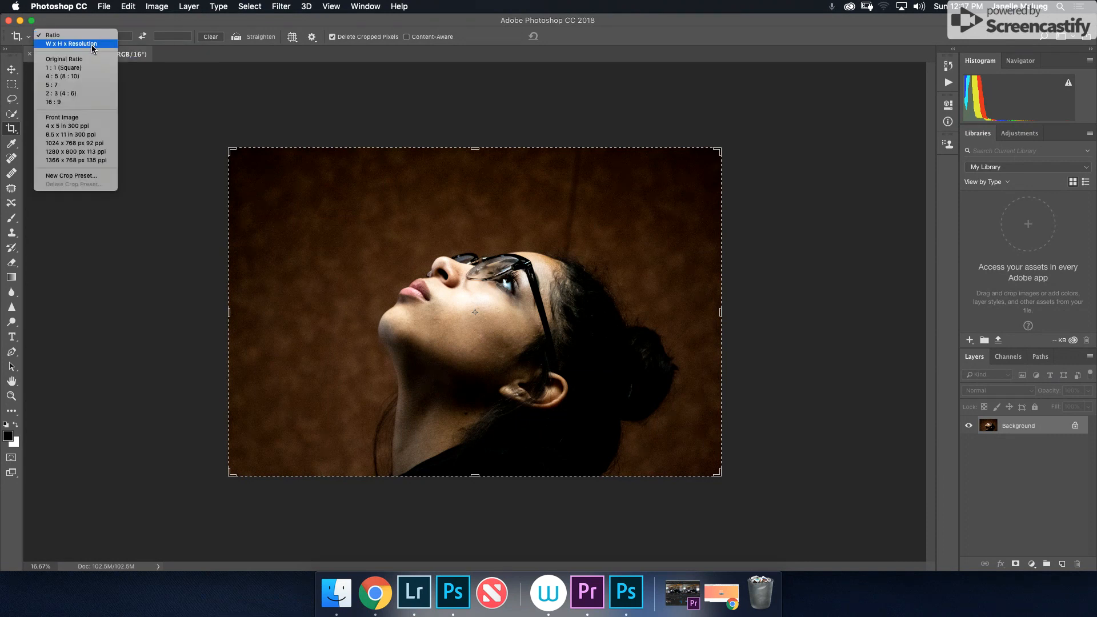
pyautogui.click(13, 131)
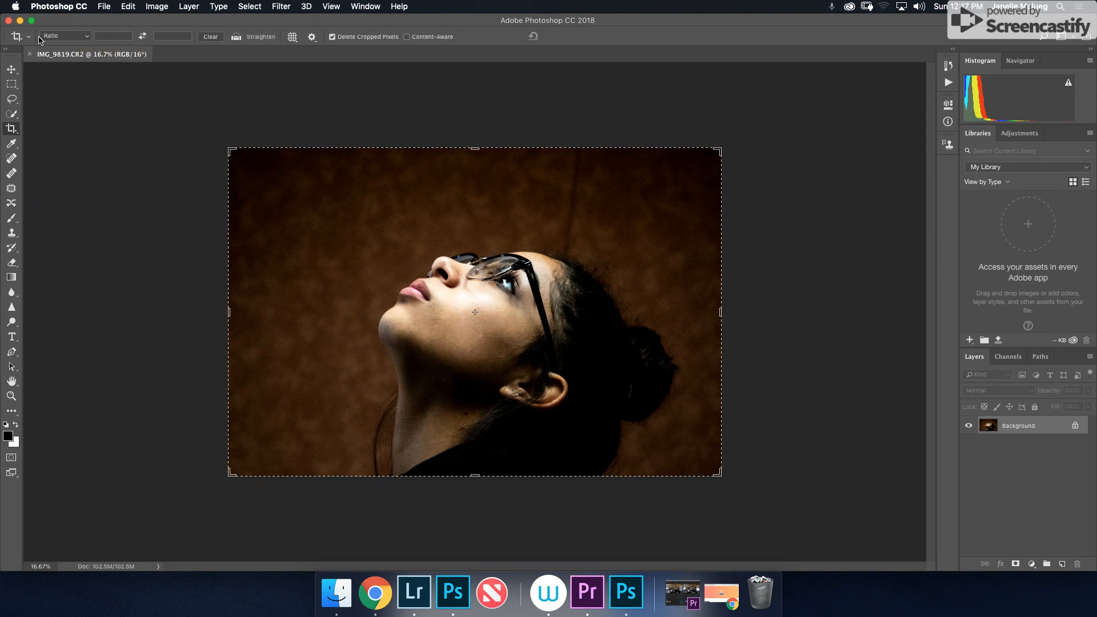
pyautogui.click(90, 37)
pyautogui.click(86, 46)
pyautogui.click(84, 36)
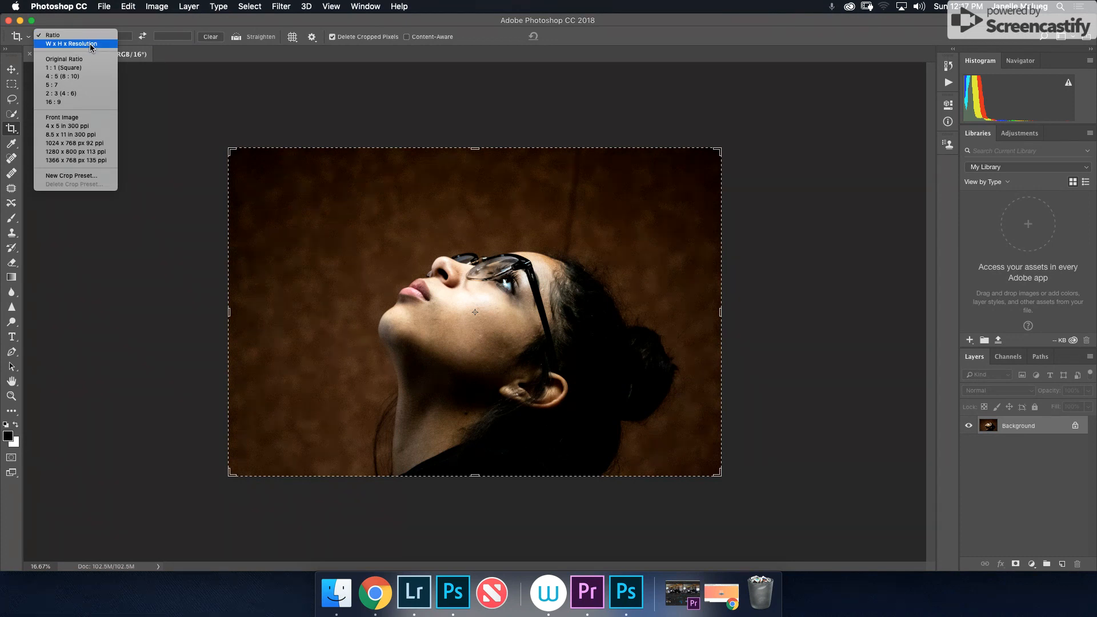
pyautogui.click(92, 46)
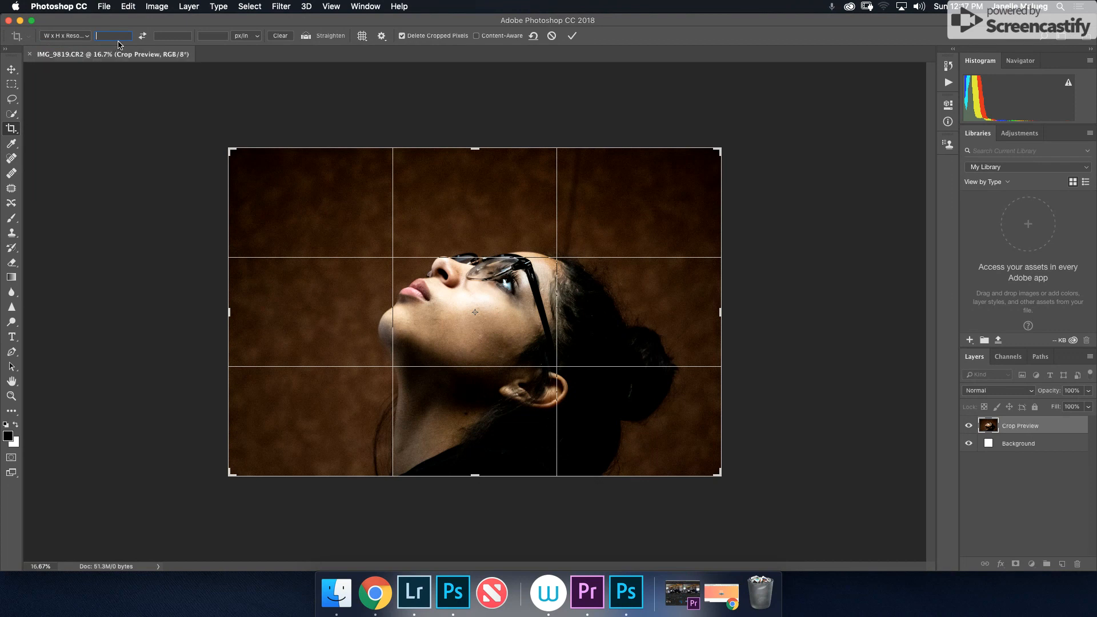
# Step: Crop the photo to 3 by 3 inches at 300 px/in, shifting the image so the whole face and hair bun fit inside
pyautogui.write('3')
pyautogui.press('Tab')
pyautogui.write('3')
pyautogui.click(227, 36)
pyautogui.write('300')
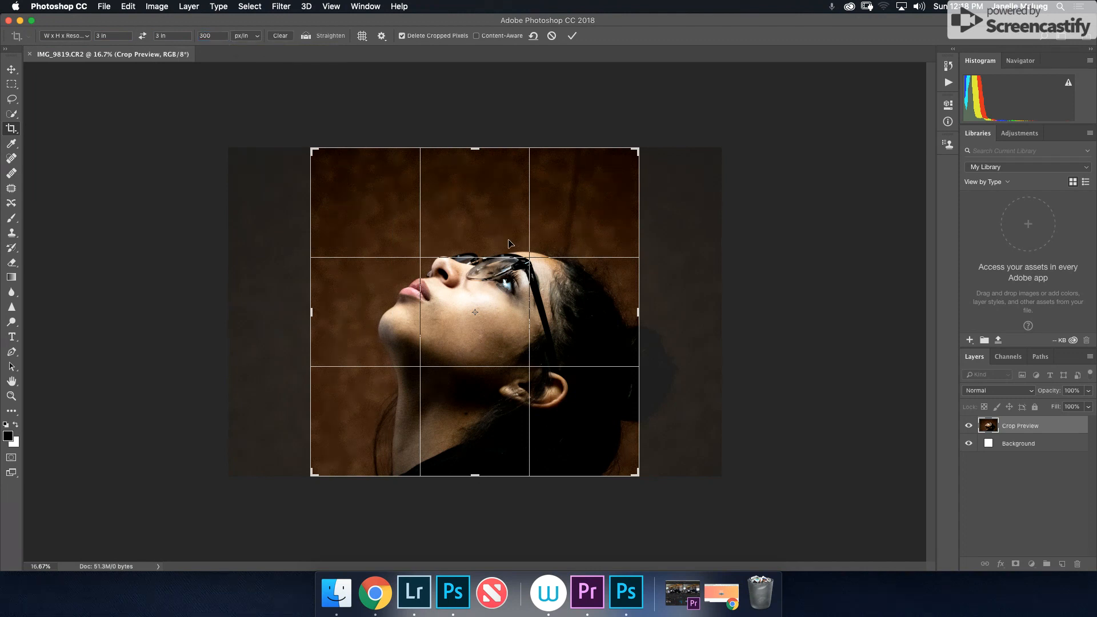
pyautogui.moveTo(559, 341); pyautogui.dragTo(512, 341)
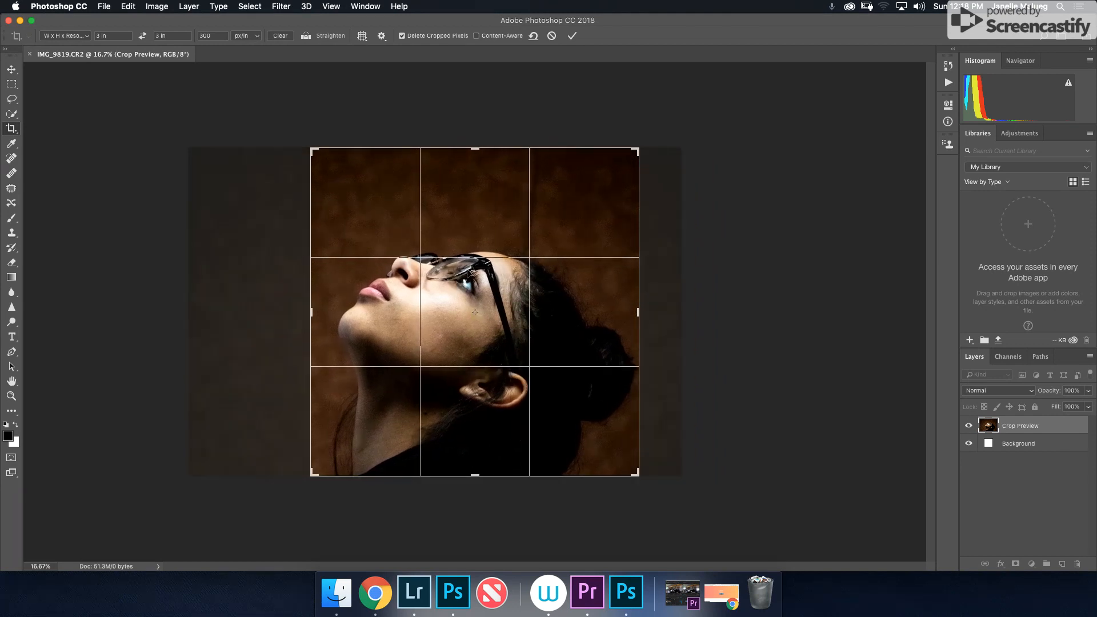
pyautogui.click(572, 37)
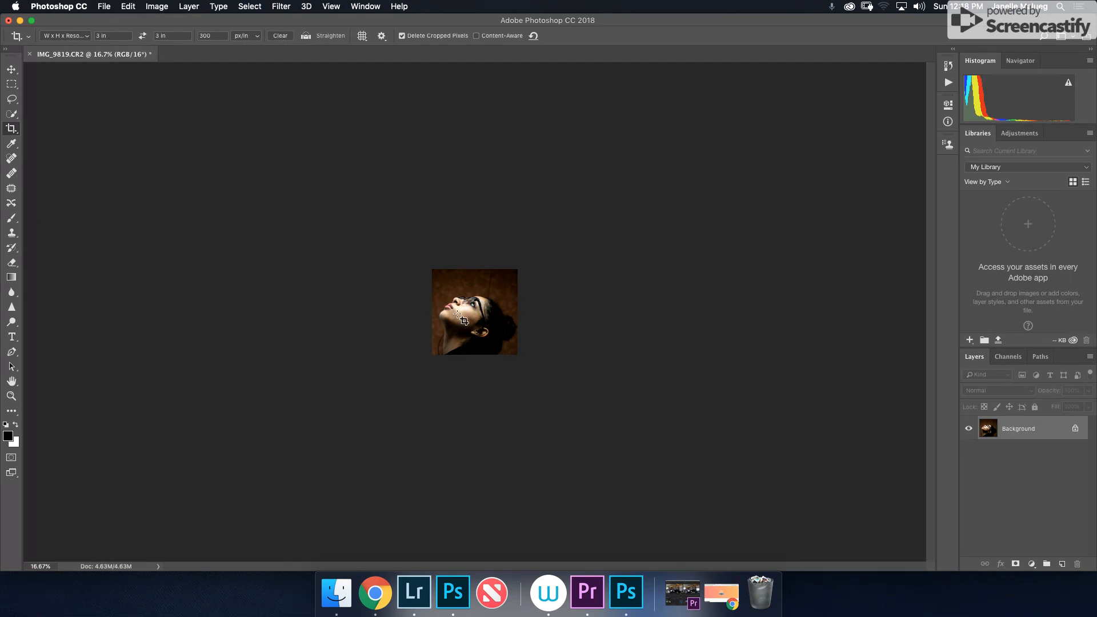
# Step: Select and copy the entire cropped photo, and switch to the Move tool
pyautogui.press('super+a')
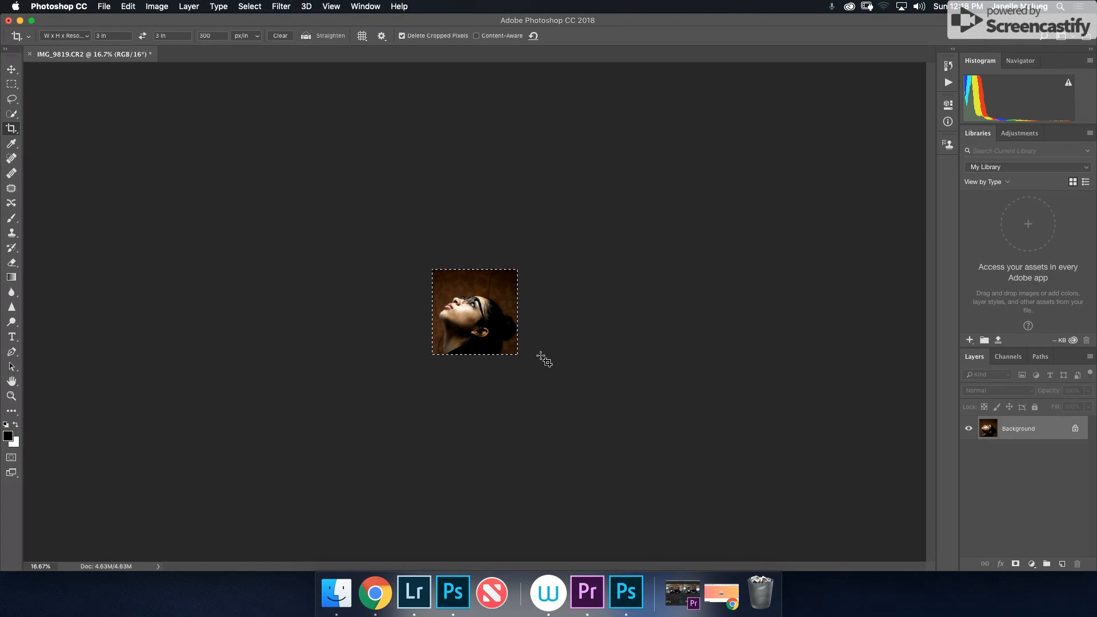
pyautogui.click(12, 72)
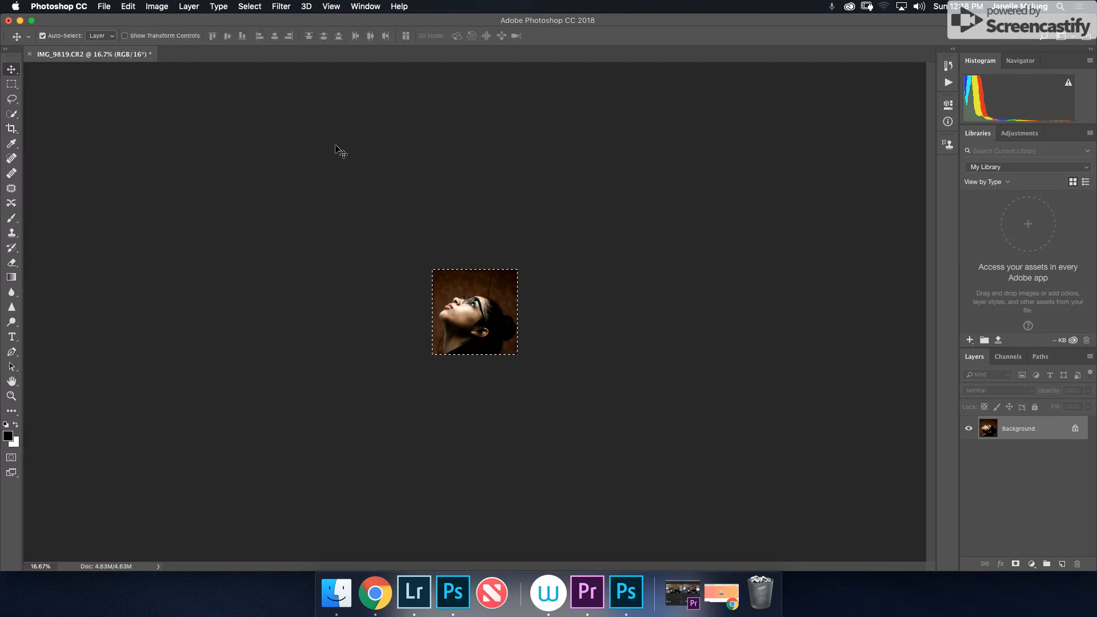
# Step: Start a new document measured in inches and name it with the surname followed by "9 filters"
pyautogui.click(109, 8)
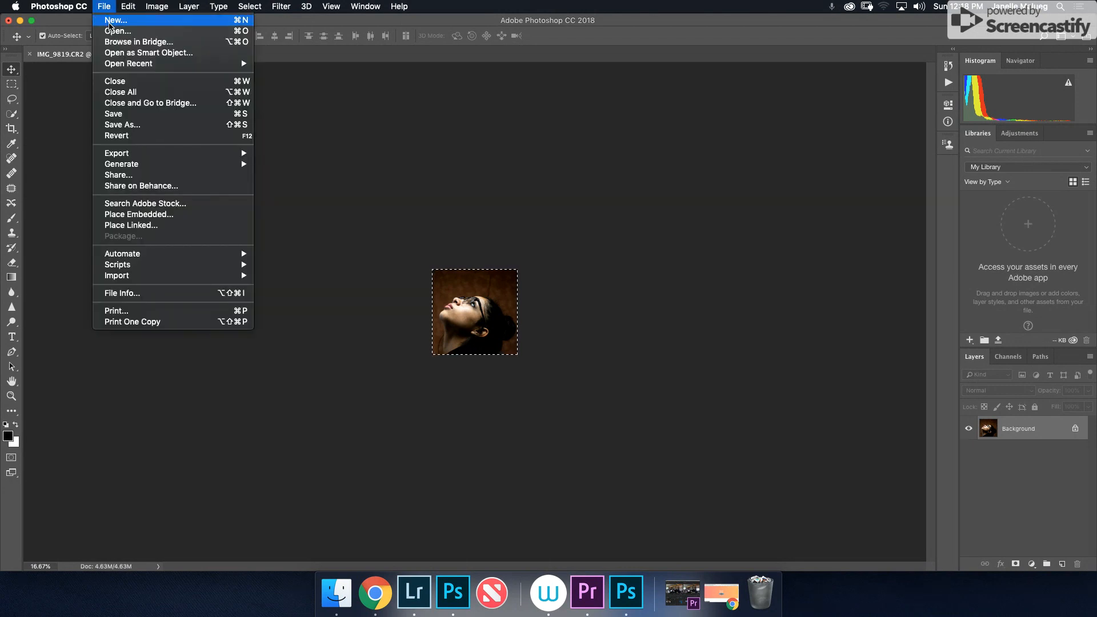
pyautogui.click(109, 22)
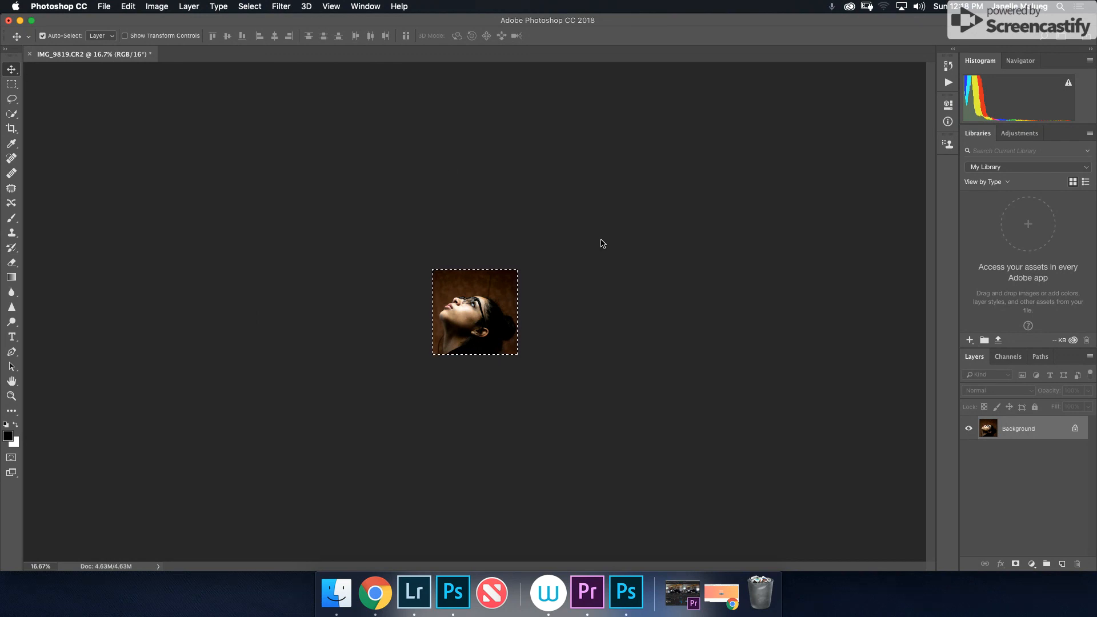
pyautogui.press('super+n')
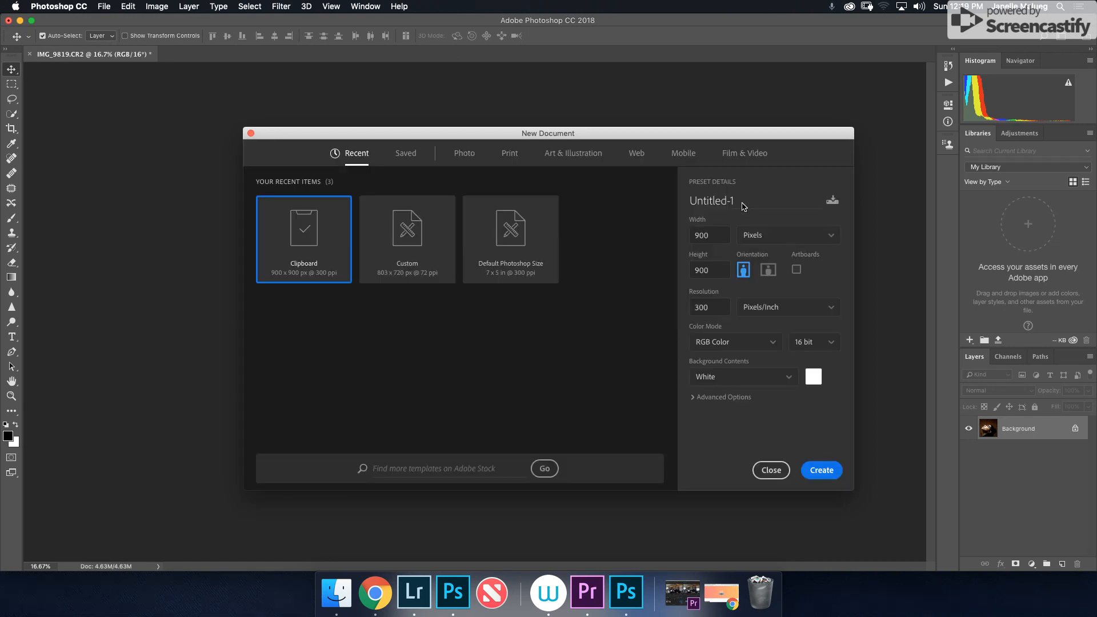
pyautogui.click(768, 241)
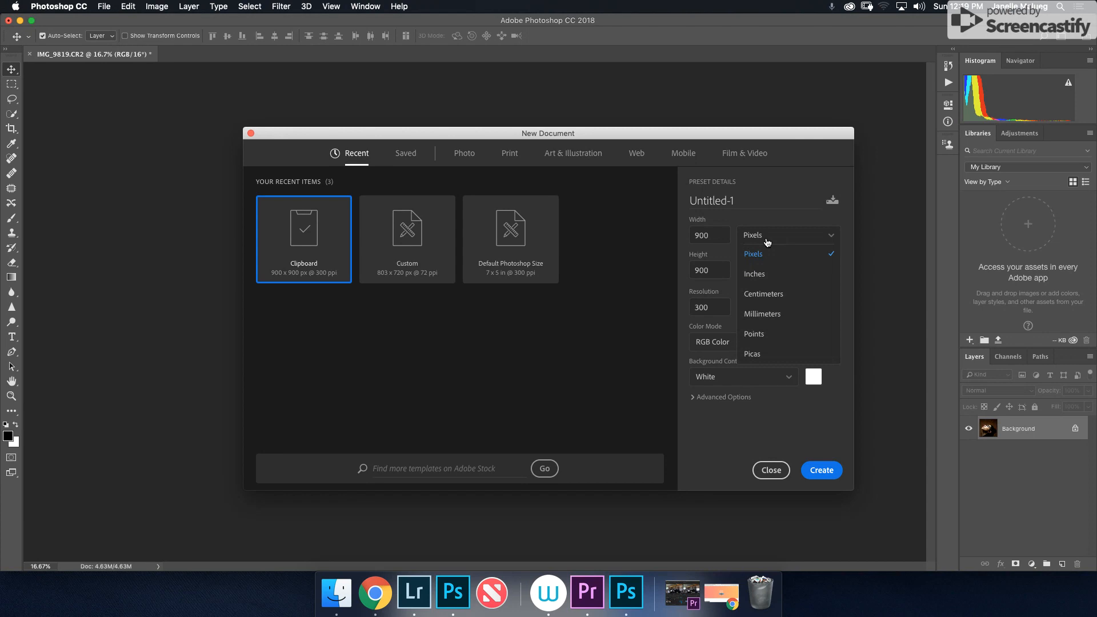
pyautogui.click(787, 276)
pyautogui.click(743, 200)
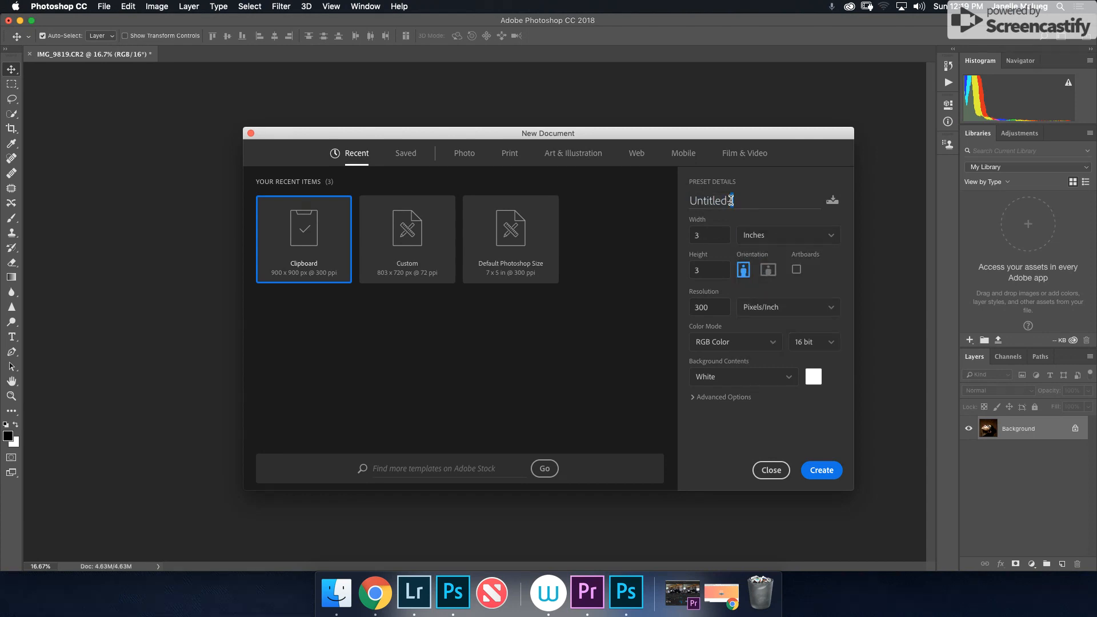
pyautogui.doubleClick(743, 201)
pyautogui.write('Malueg')
# Step: Set the new document's width and height to 9 inches and create it
pyautogui.click(705, 236)
pyautogui.write('9')
pyautogui.click(708, 270)
pyautogui.write('9')
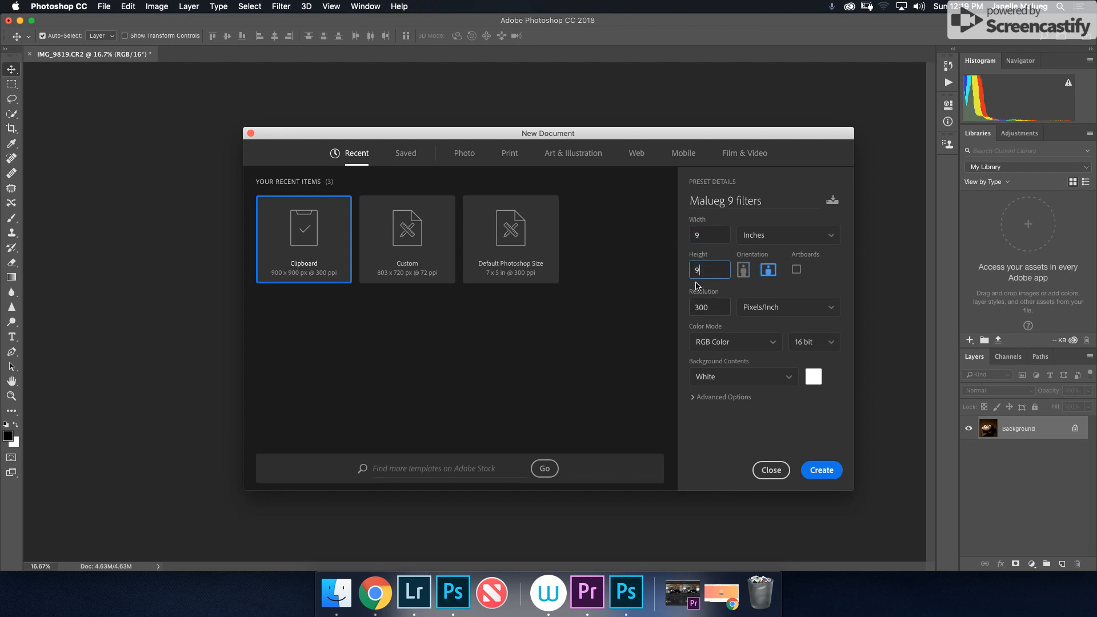
pyautogui.click(822, 470)
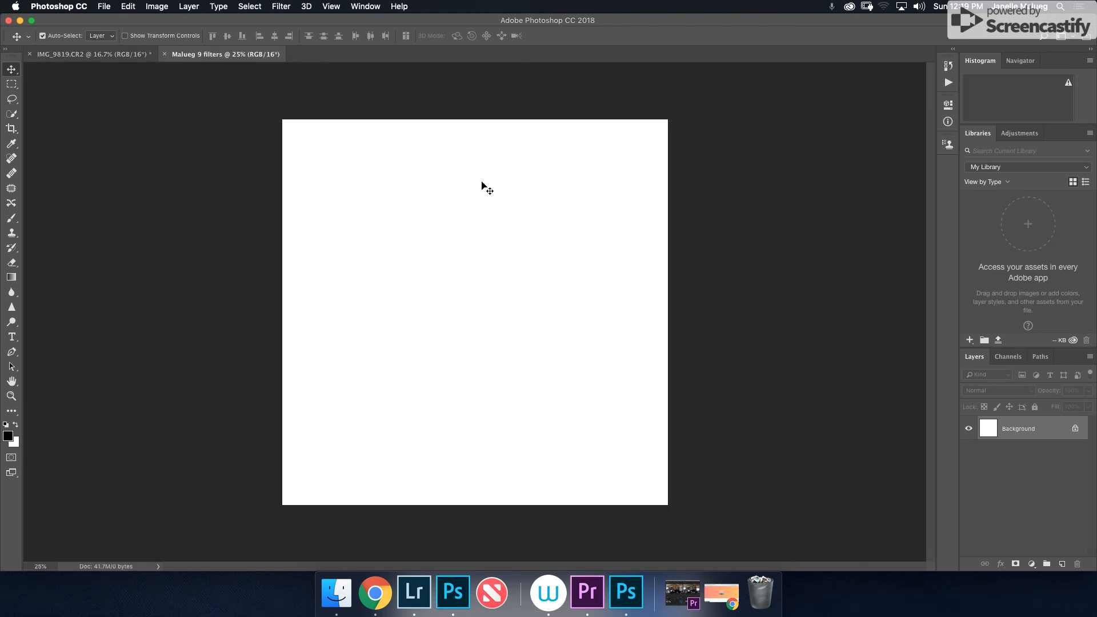
# Step: Add vertical guides at 3 inches and 6 inches on the blank canvas
pyautogui.click(331, 8)
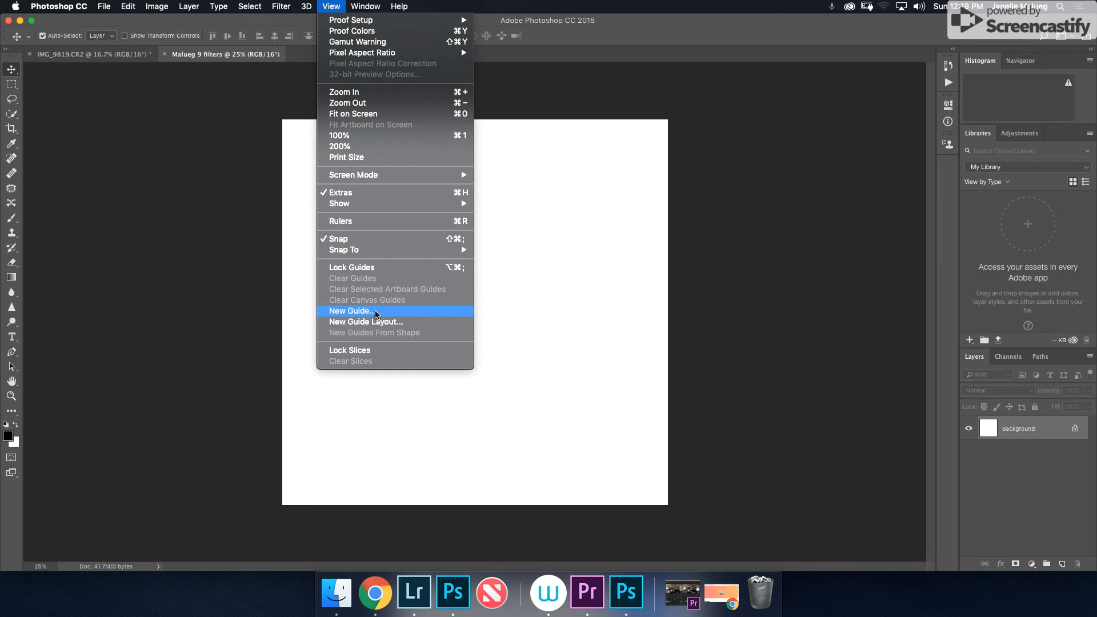
pyautogui.click(350, 311)
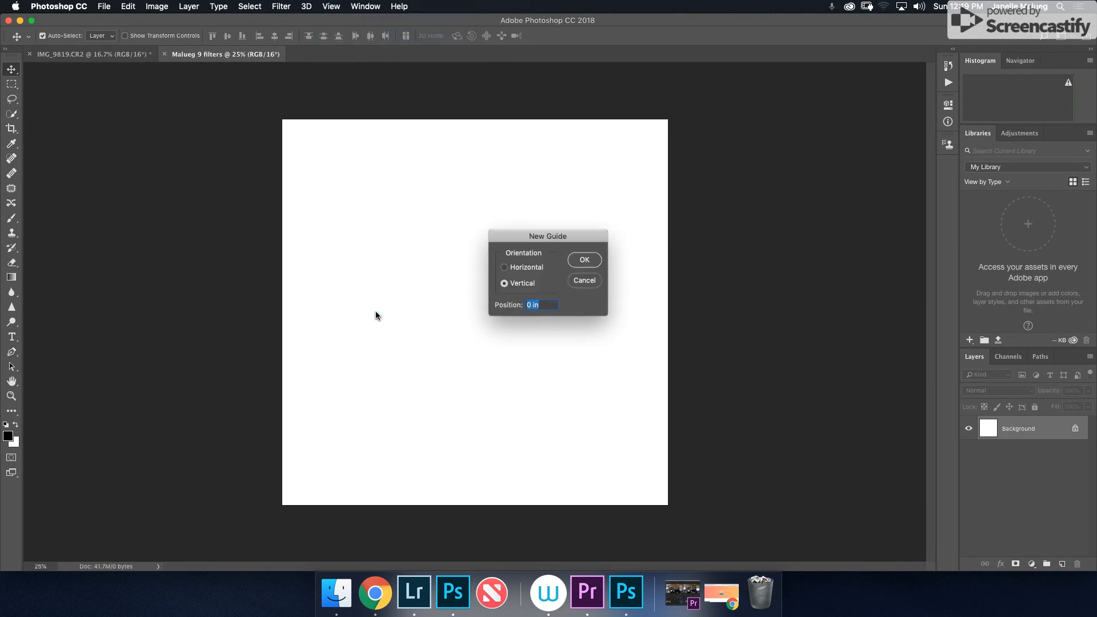
pyautogui.write('3')
pyautogui.click(580, 261)
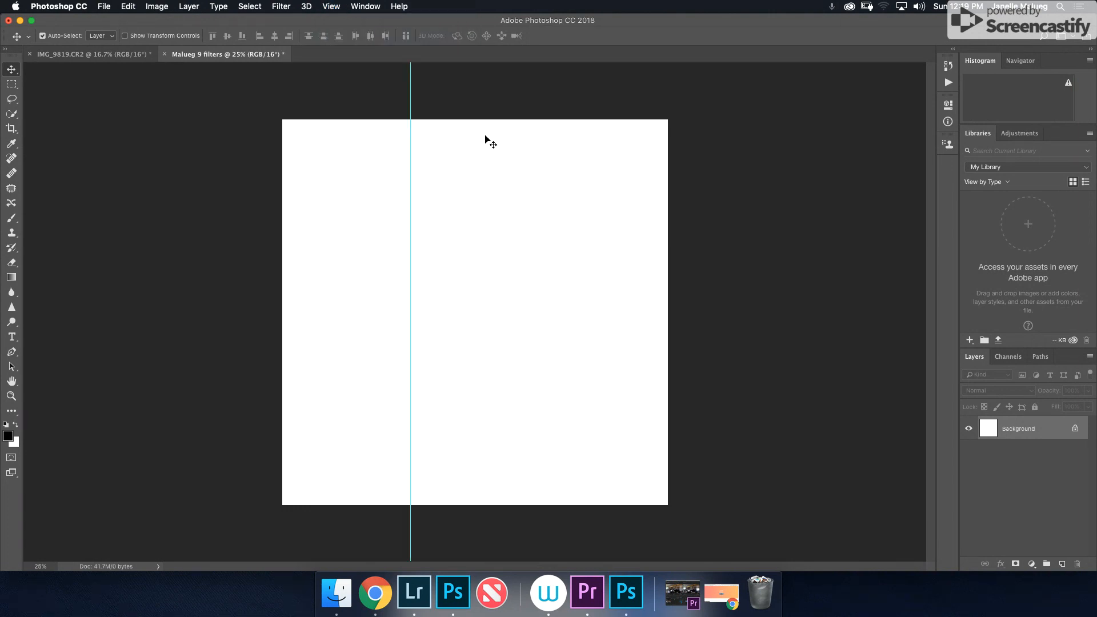
pyautogui.click(340, 7)
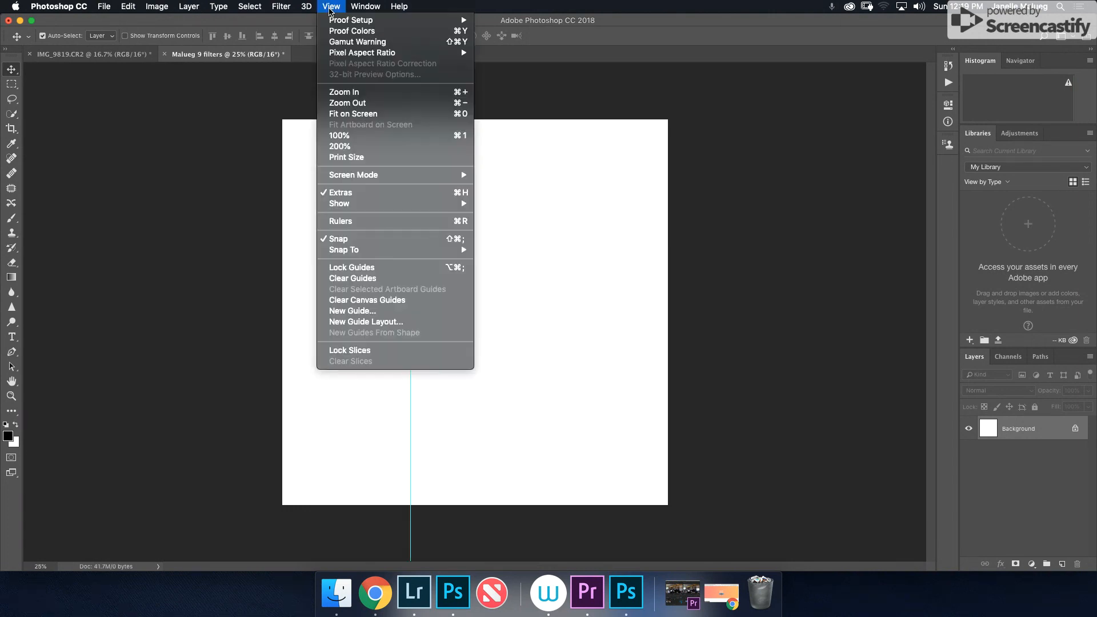
pyautogui.click(403, 317)
pyautogui.write('6')
pyautogui.click(592, 263)
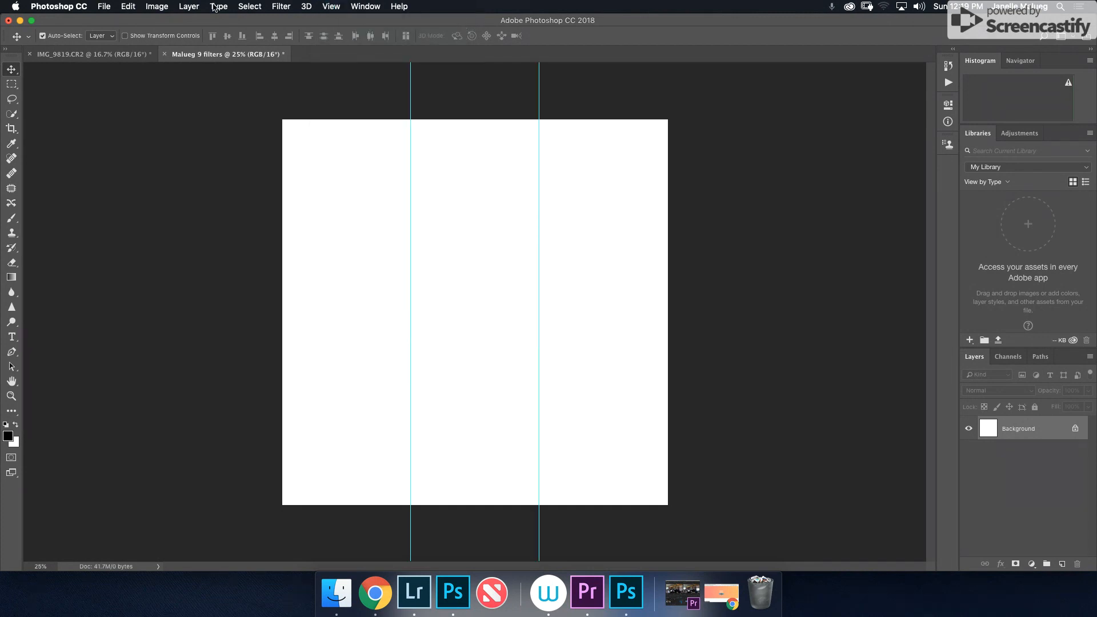
# Step: Add horizontal guides at 3 inches and 6 inches to complete the three-by-three grid
pyautogui.click(336, 8)
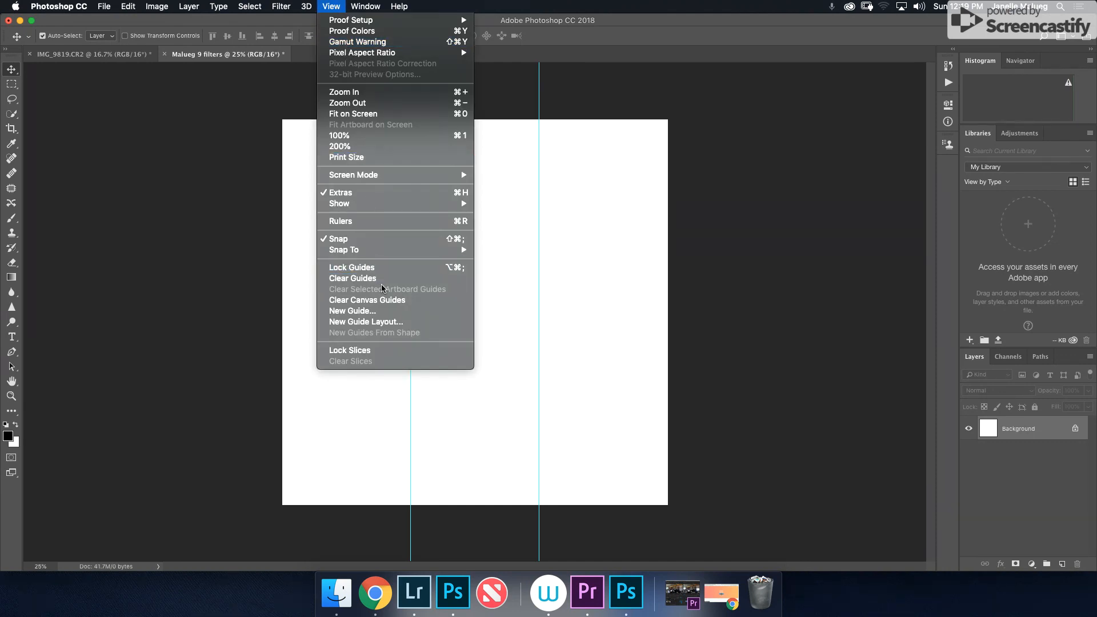
pyautogui.click(382, 315)
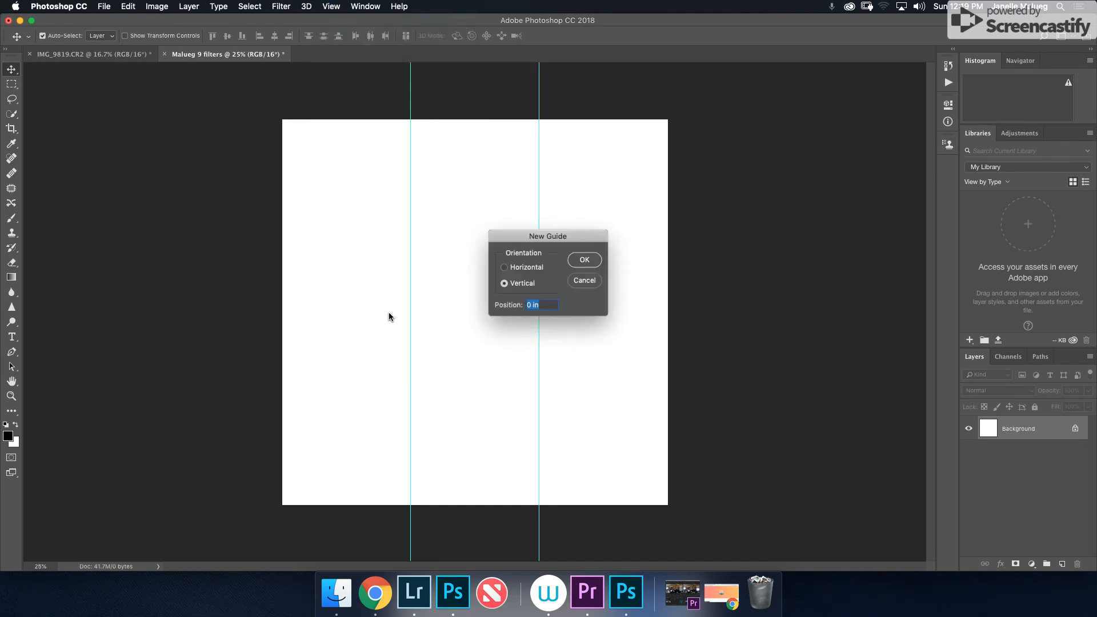
pyautogui.write('3')
pyautogui.click(503, 268)
pyautogui.click(598, 262)
pyautogui.click(332, 7)
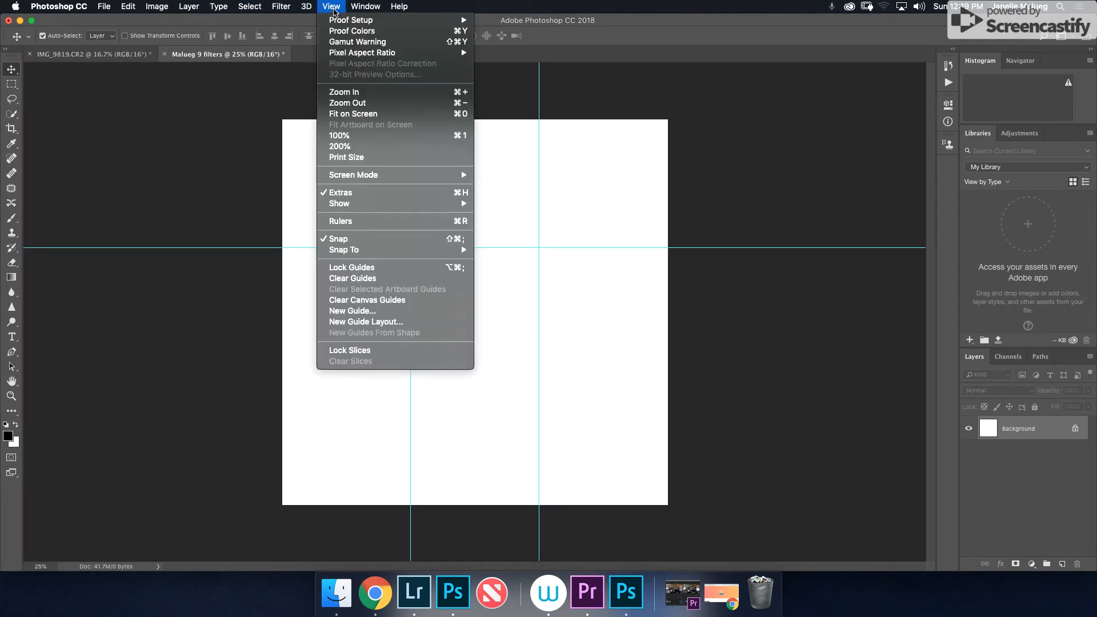
pyautogui.click(395, 310)
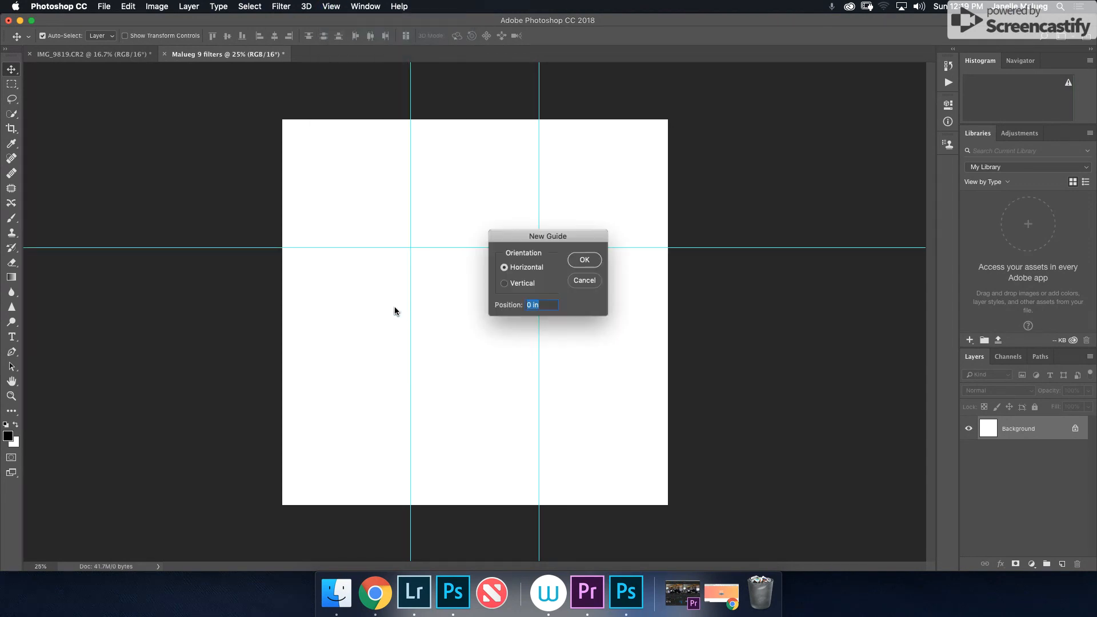
pyautogui.write('6')
pyautogui.click(595, 260)
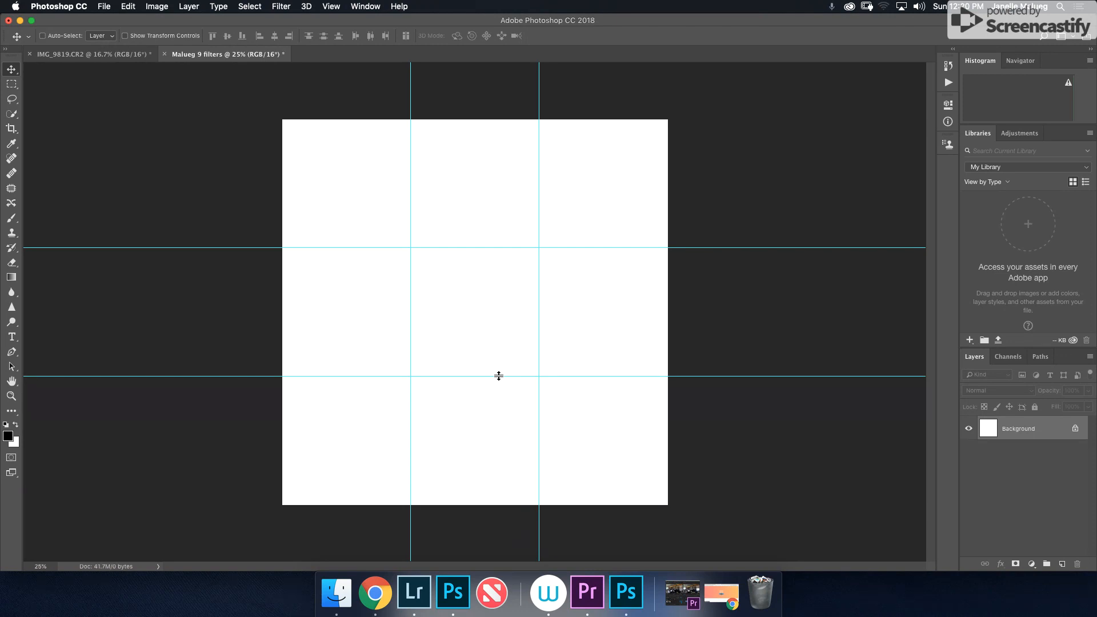
# Step: Paste three copies of the photo and place them side by side in the top row of the guide grid
pyautogui.press('super+v')
pyautogui.moveTo(455, 331); pyautogui.dragTo(326, 207)
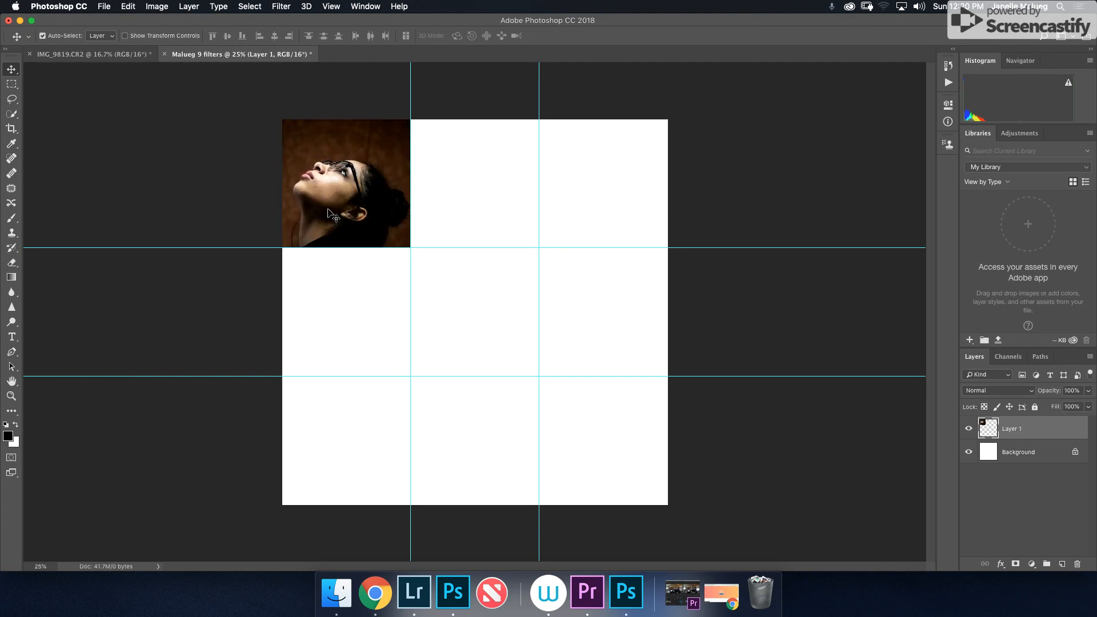
pyautogui.press('super+v')
pyautogui.moveTo(451, 334); pyautogui.dragTo(498, 202)
pyautogui.press('super+v')
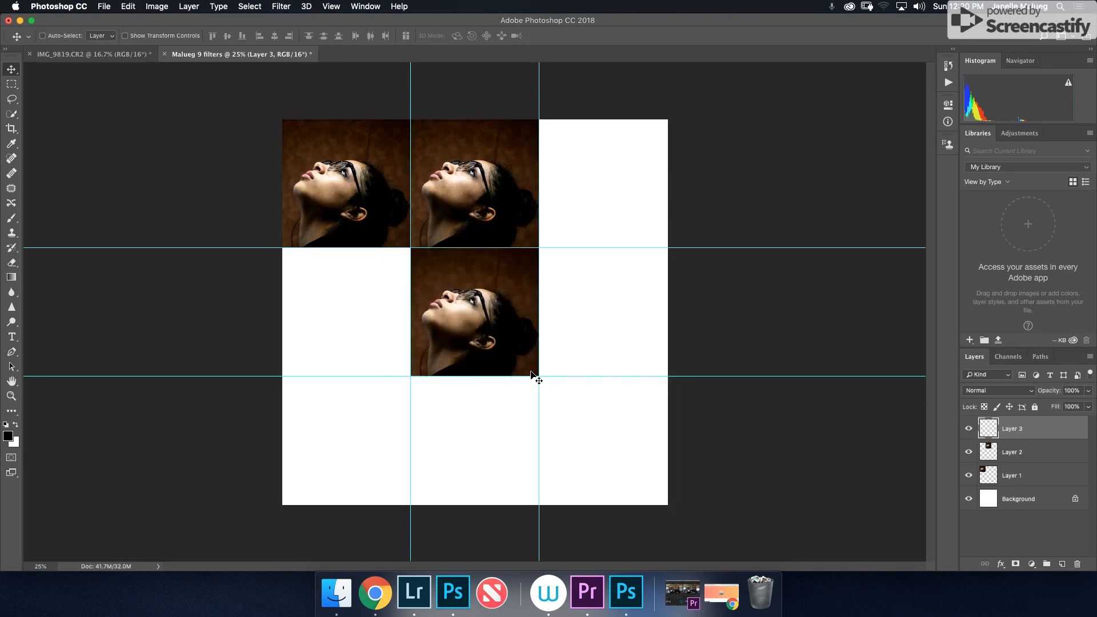
pyautogui.moveTo(493, 325); pyautogui.dragTo(624, 199)
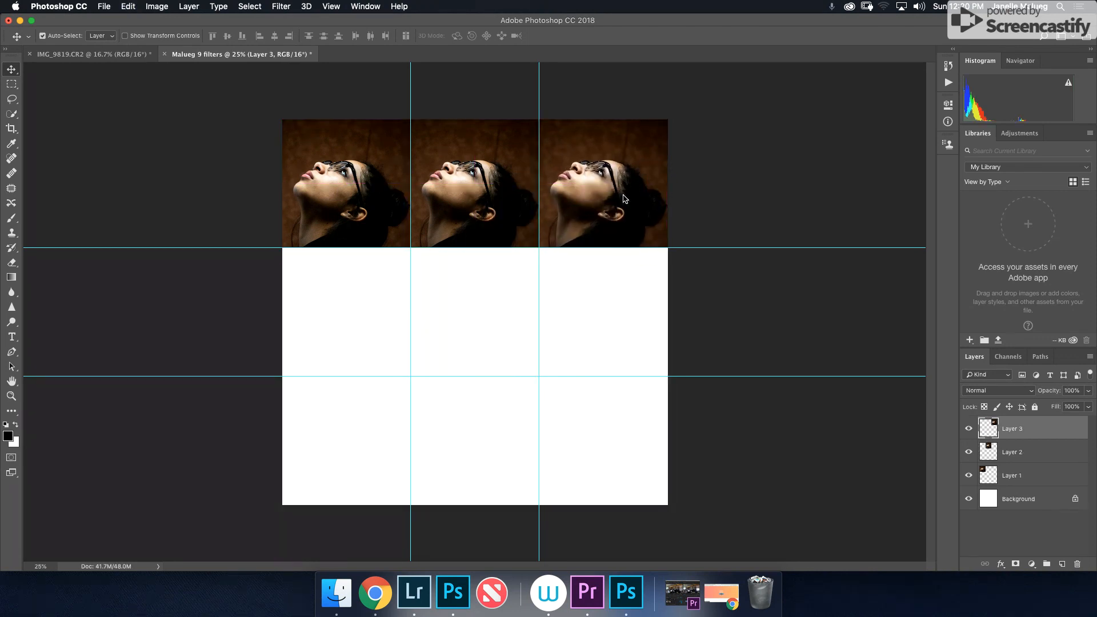
# Step: Paste three more copies of the photo to fill the left, centre and right cells of the grid's middle row
pyautogui.press('super+v')
pyautogui.moveTo(492, 318); pyautogui.dragTo(360, 319)
pyautogui.press('super+v')
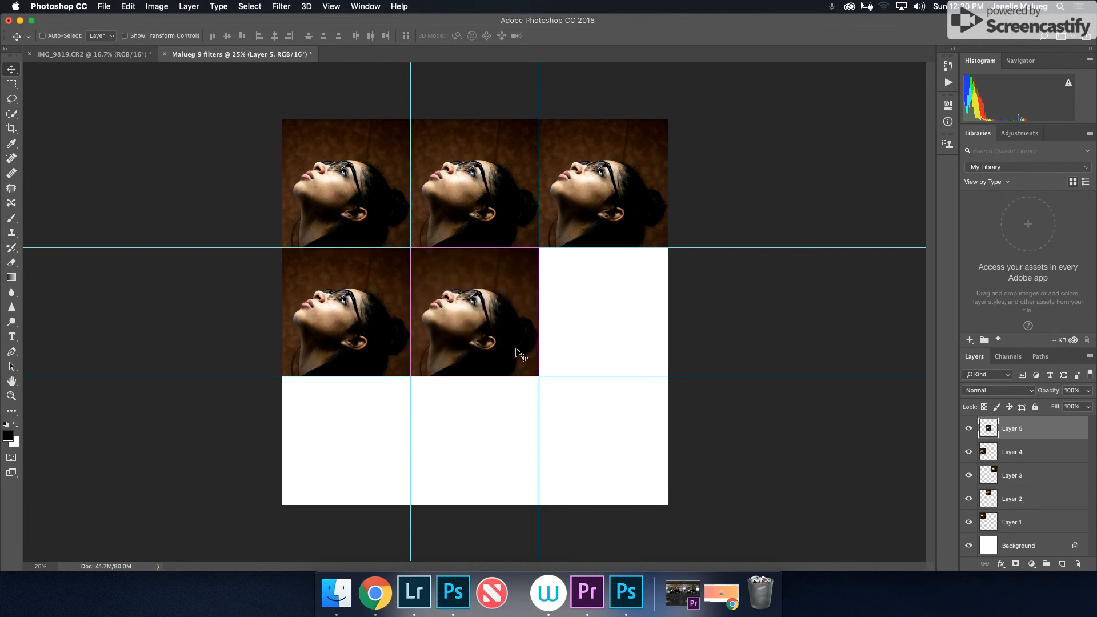
pyautogui.press('super+v')
pyautogui.moveTo(517, 353); pyautogui.dragTo(622, 341)
# Step: Paste the last three copies of the photo into the grid's bottom row and deselect all layers
pyautogui.press('super+v')
pyautogui.moveTo(466, 346); pyautogui.dragTo(341, 474)
pyautogui.press('super+v')
pyautogui.moveTo(441, 380); pyautogui.dragTo(469, 437)
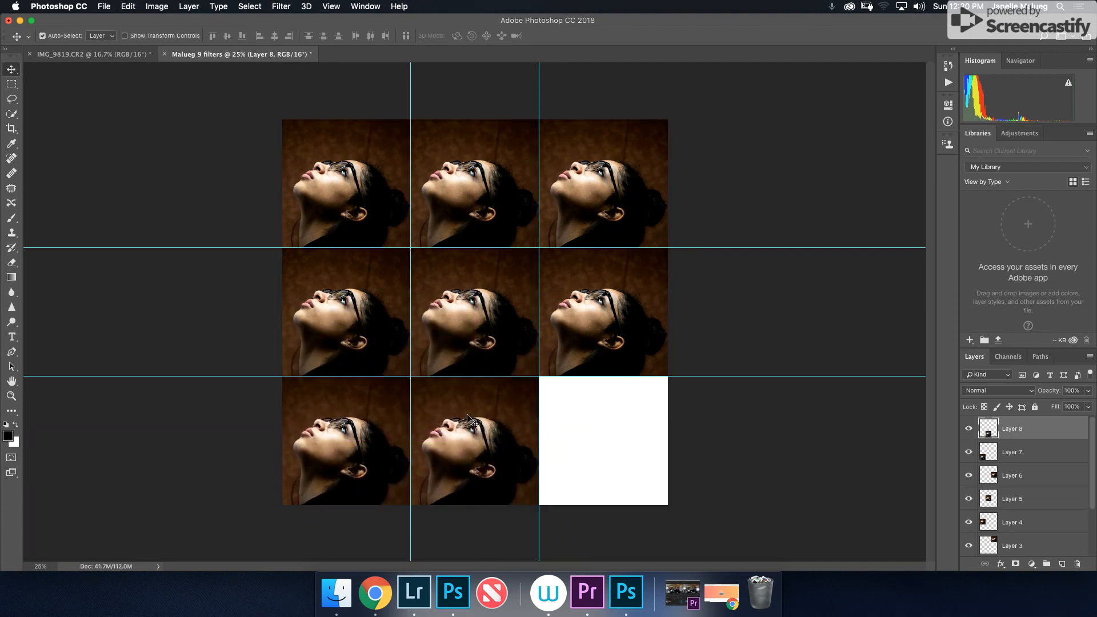
pyautogui.press('super+v')
pyautogui.moveTo(500, 345); pyautogui.dragTo(621, 462)
pyautogui.click(716, 461)
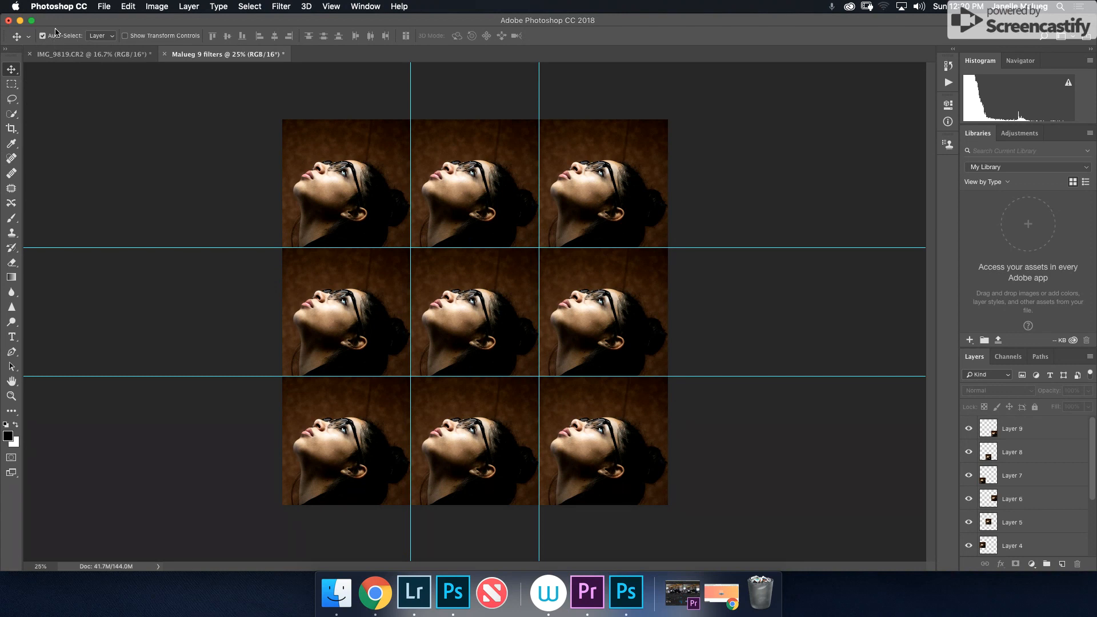
# Step: Select the photo copy in the grid's top-left cell and convert the document to 8 Bits/Channel
pyautogui.click(367, 201)
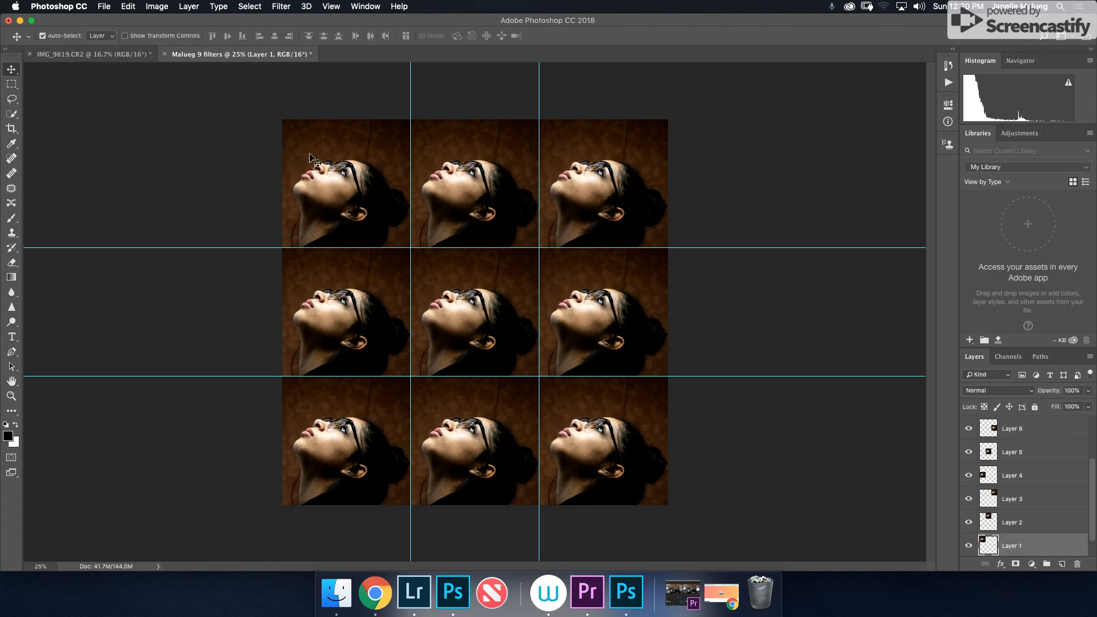
pyautogui.click(163, 9)
pyautogui.moveTo(171, 23)
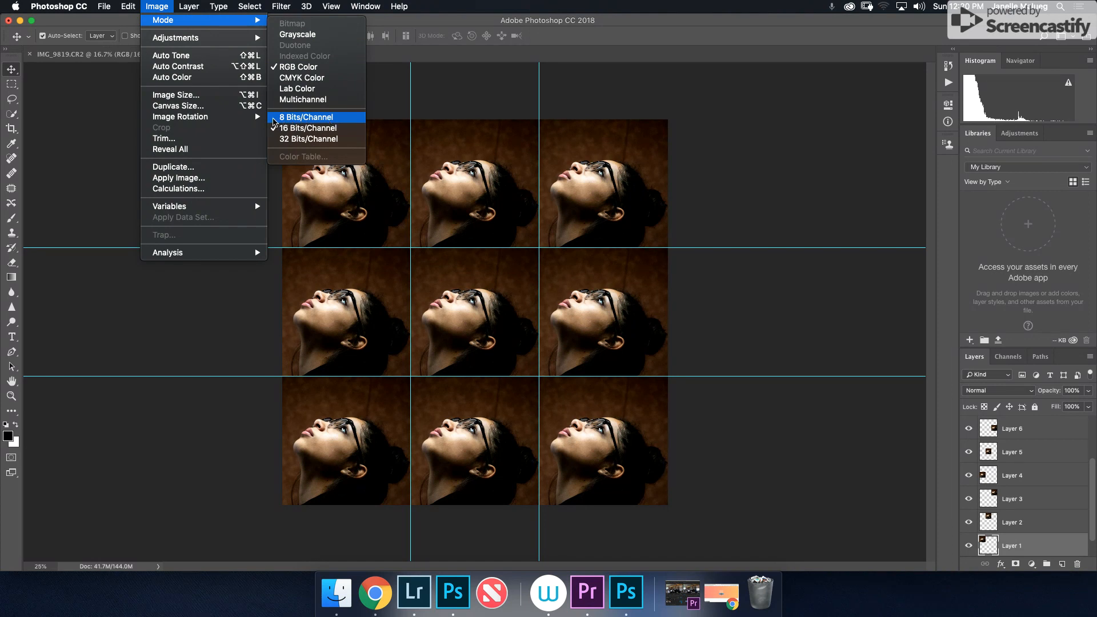
pyautogui.click(274, 120)
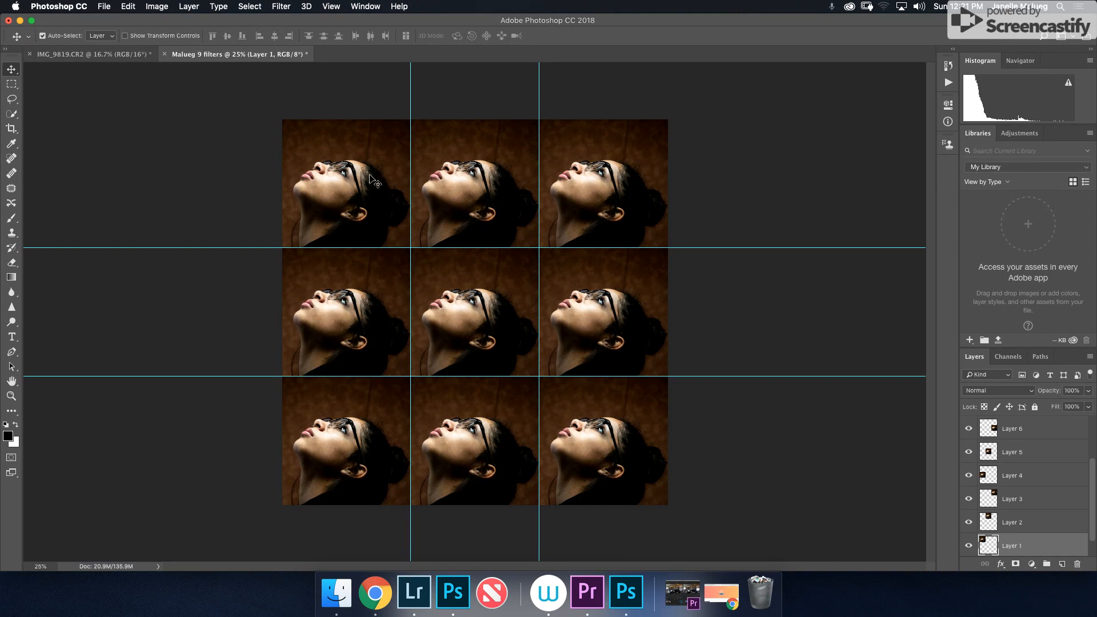
# Step: Apply the Glowing Edges filter to the top-left photo copy with Edge Width 1, Edge Brightness 8 and Smoothness 6
pyautogui.click(282, 7)
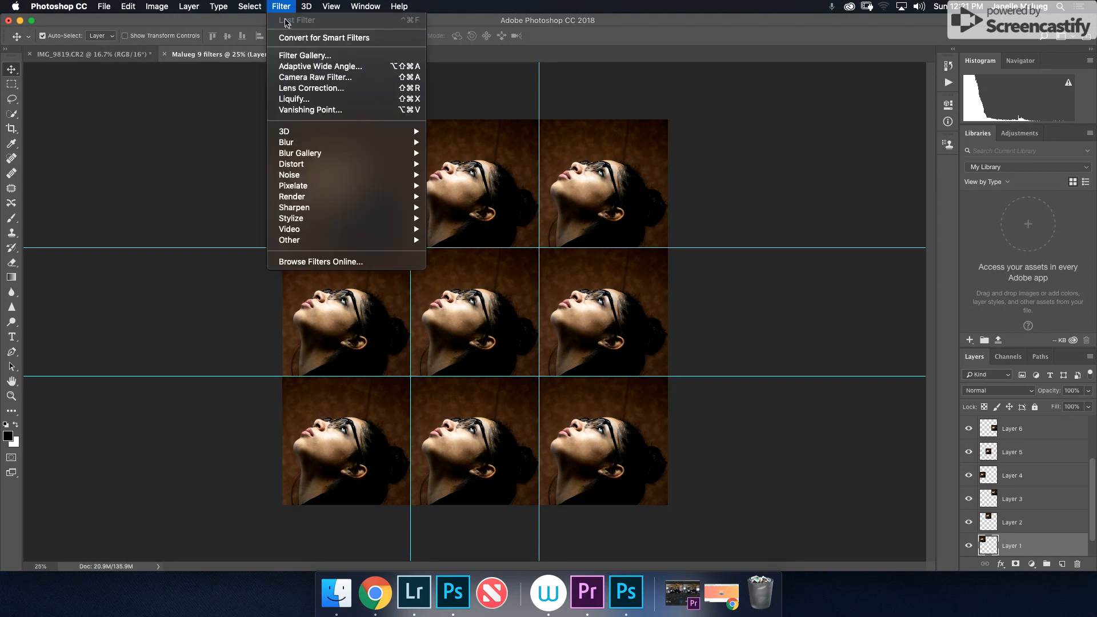
pyautogui.click(298, 57)
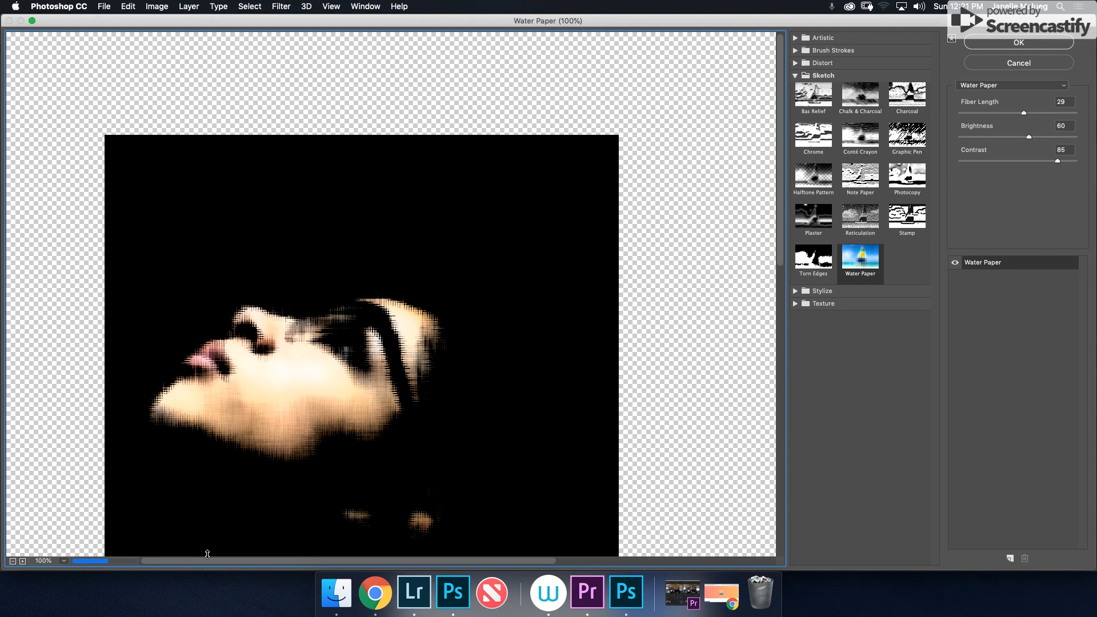
pyautogui.click(821, 291)
pyautogui.click(817, 313)
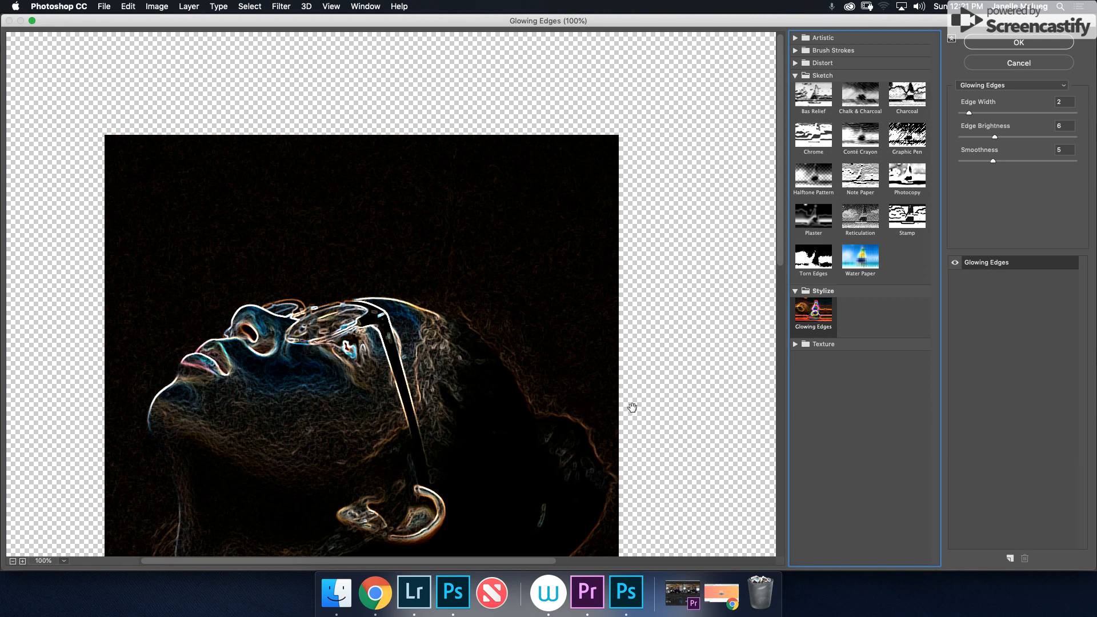
pyautogui.moveTo(635, 409); pyautogui.dragTo(634, 304)
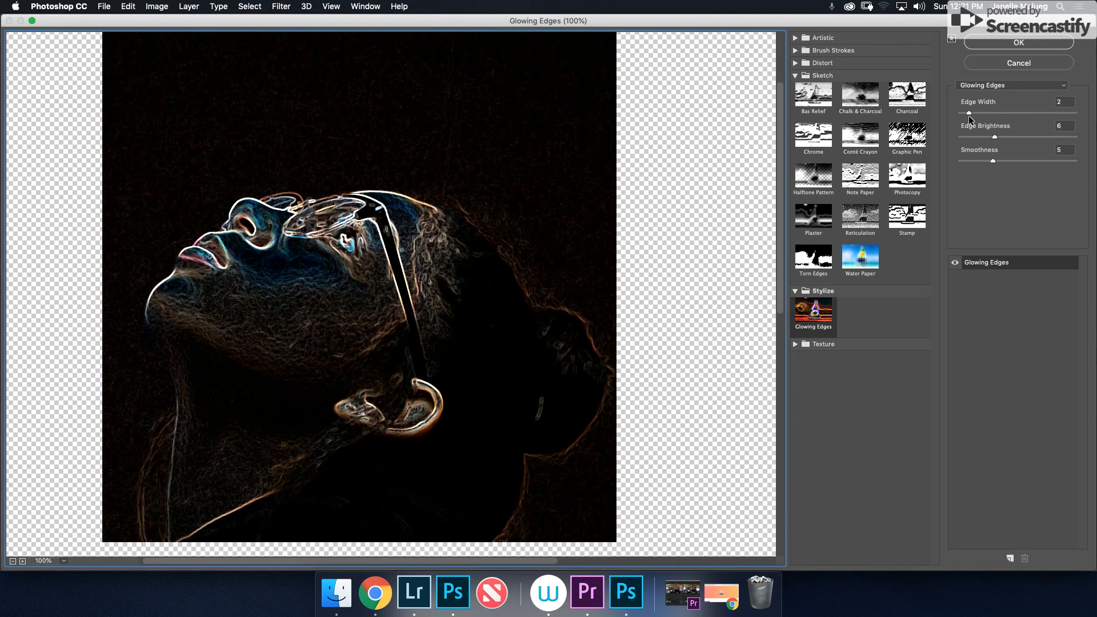
pyautogui.moveTo(968, 113)
pyautogui.mouseDown()
pyautogui.moveTo(1008, 139)
pyautogui.moveTo(978, 115)
pyautogui.moveTo(963, 120)
pyautogui.mouseUp()
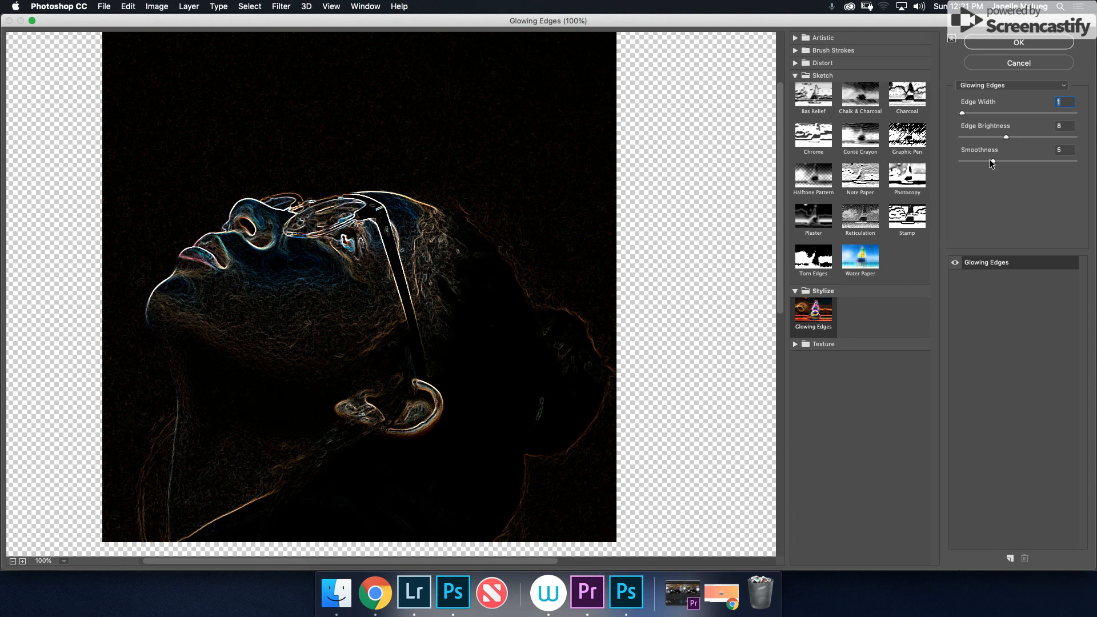
pyautogui.moveTo(996, 160); pyautogui.dragTo(1003, 161)
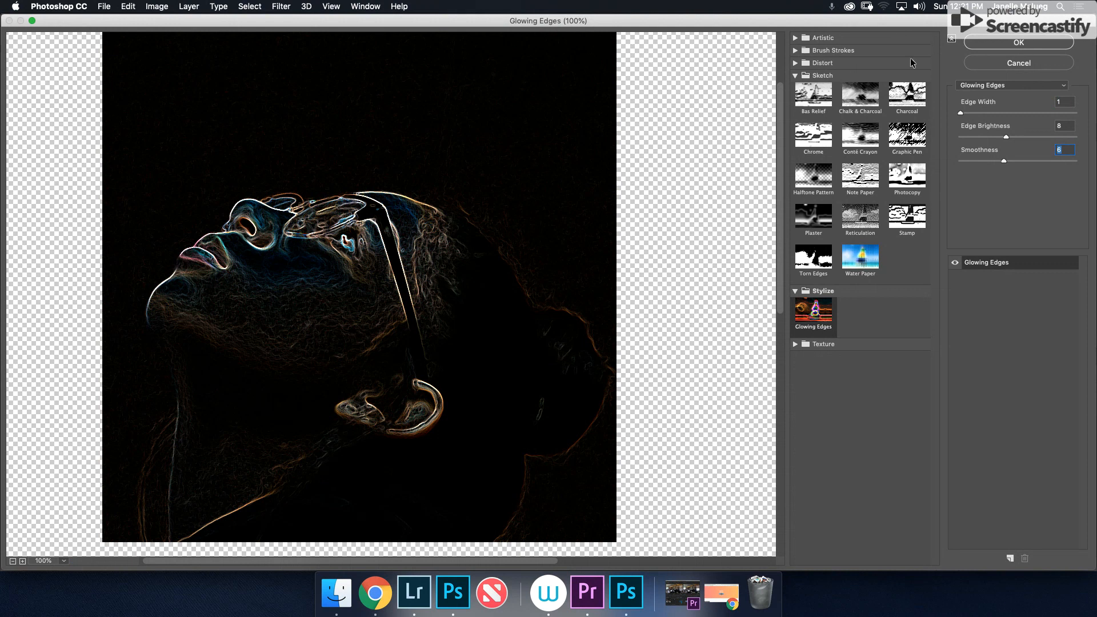
pyautogui.click(1012, 43)
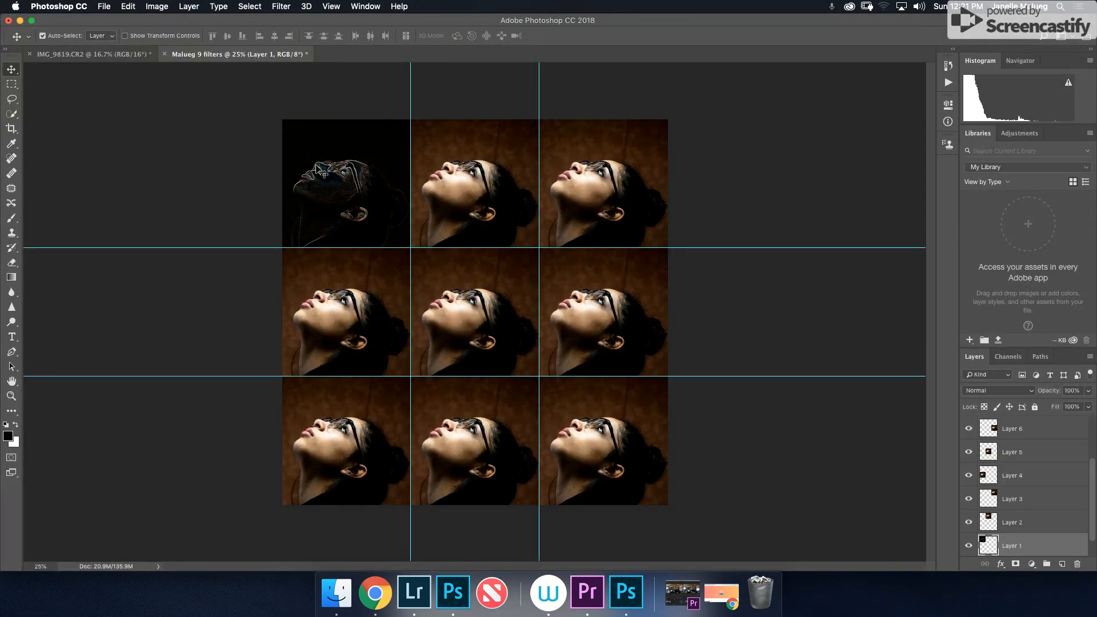
# Step: Select the photo copy in the top-centre cell and open it in the Filter Gallery, with the whole photo in the preview
pyautogui.click(474, 205)
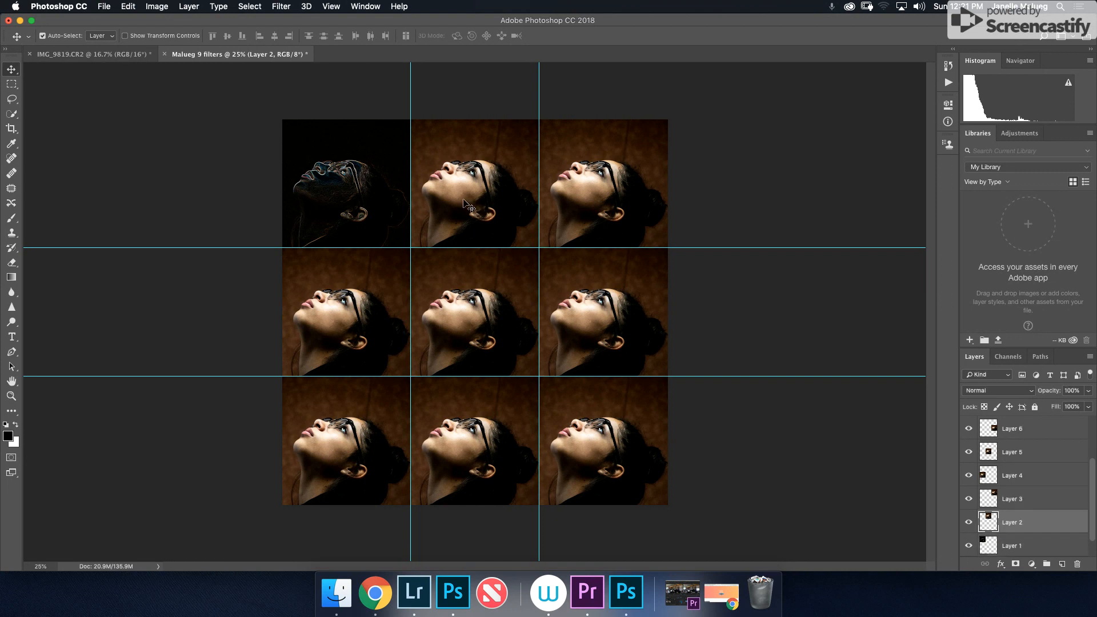
pyautogui.click(288, 7)
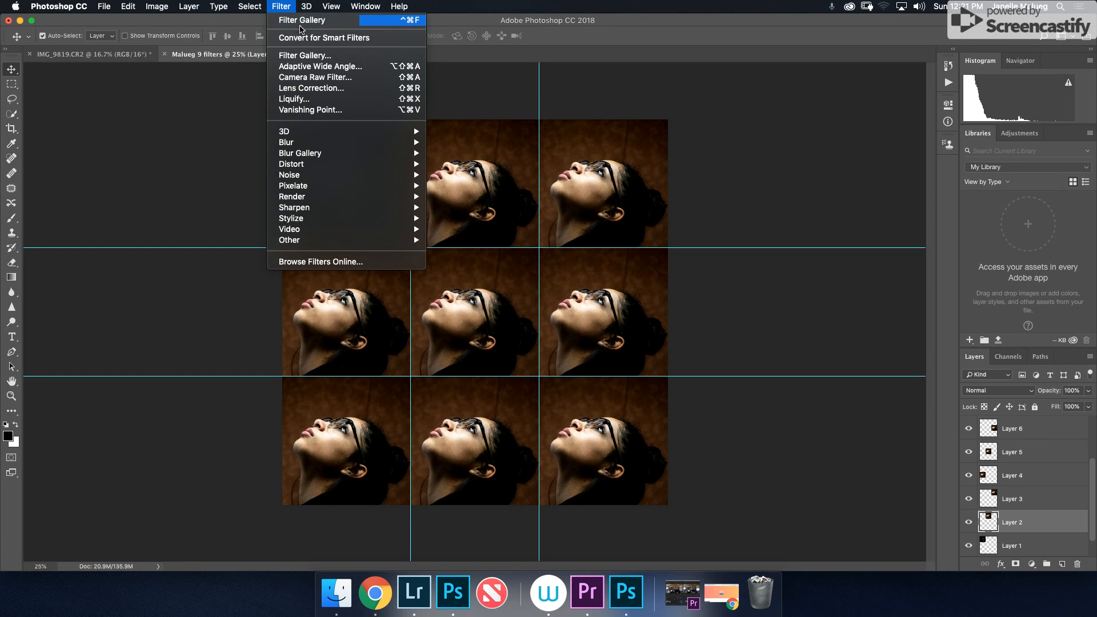
pyautogui.click(316, 55)
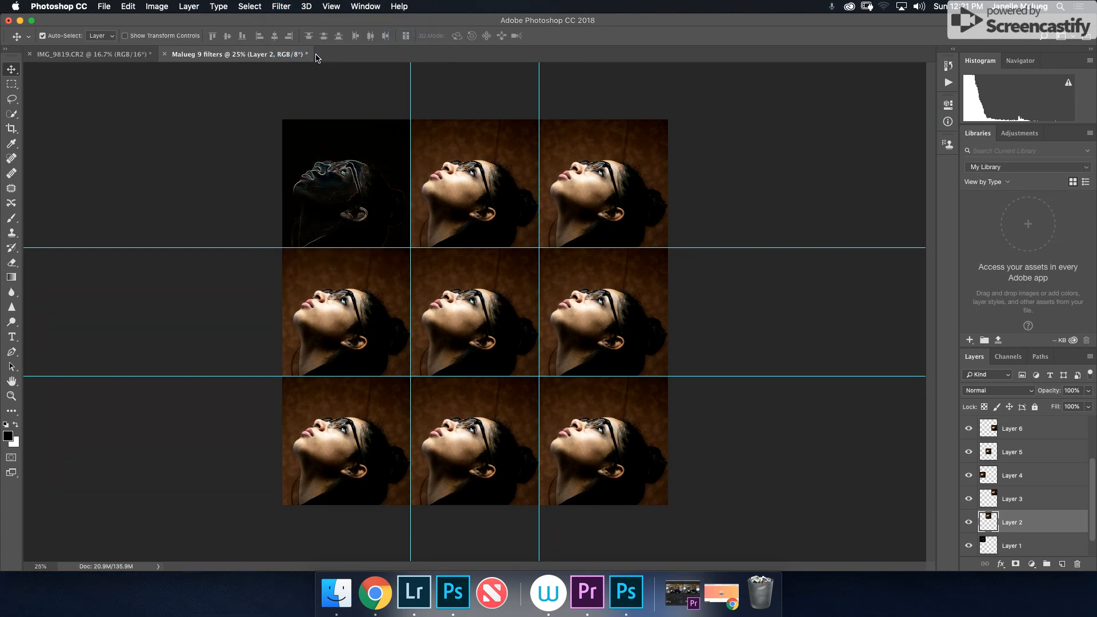
pyautogui.moveTo(451, 289); pyautogui.dragTo(101, 170)
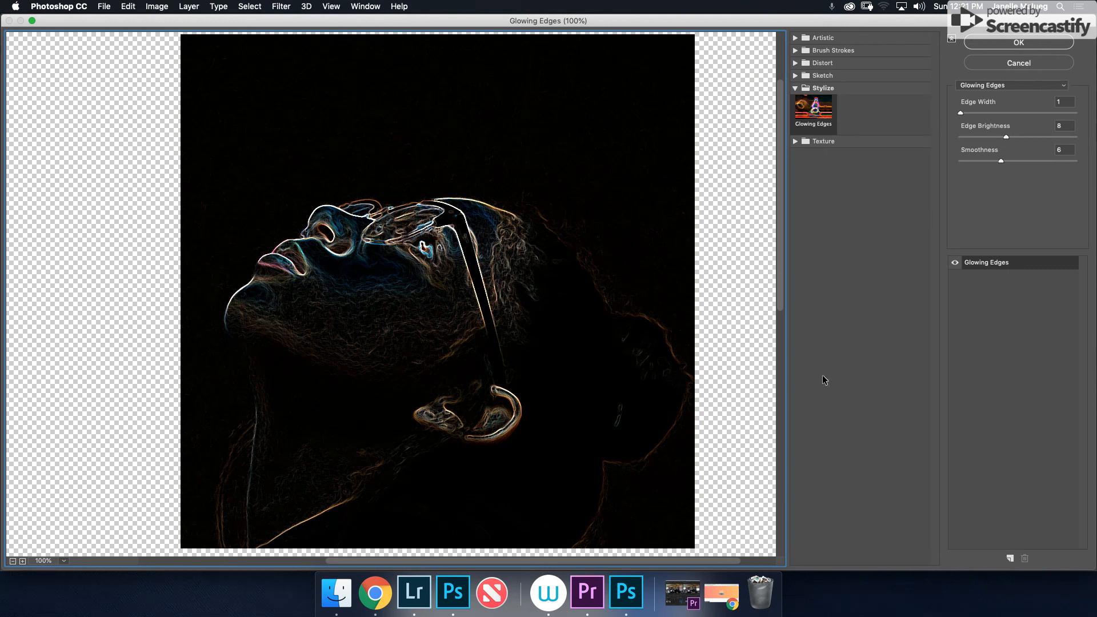
# Step: Preview the Sketch filters Torn Edges, Stamp, Reticulation, Plaster, Photocopy, Note Paper and Halftone Pattern on the top-centre copy
pyautogui.click(831, 75)
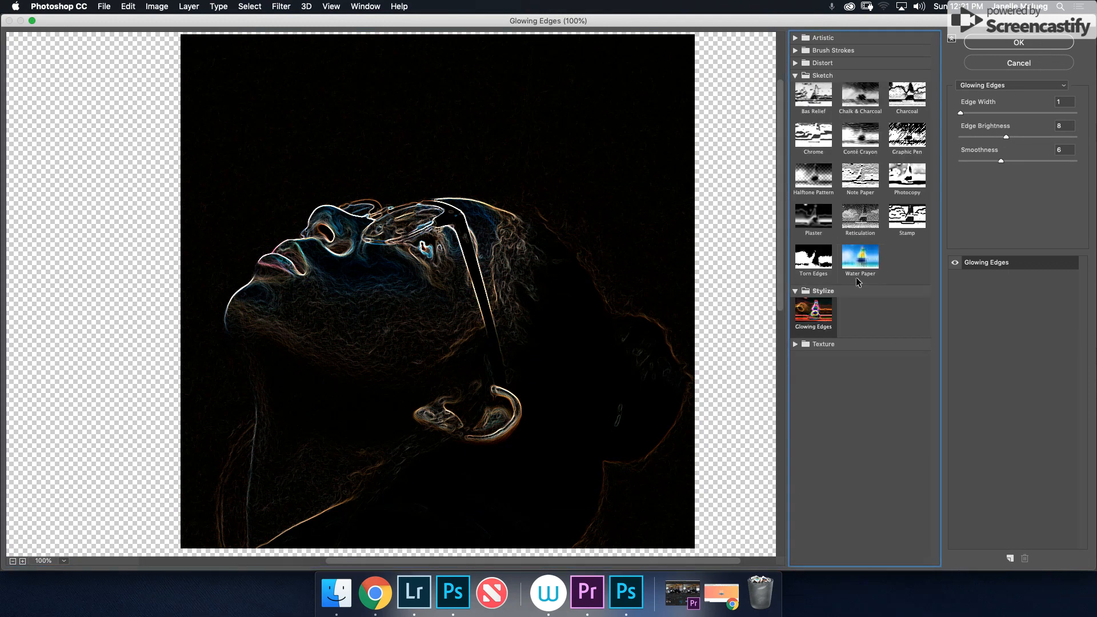
pyautogui.click(820, 265)
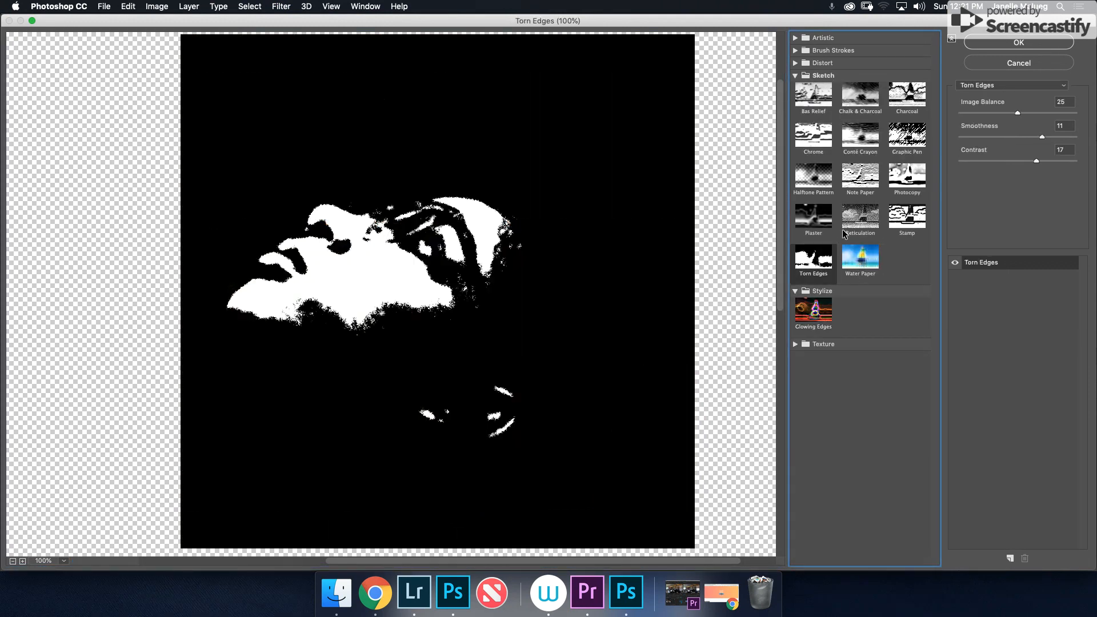
pyautogui.click(906, 219)
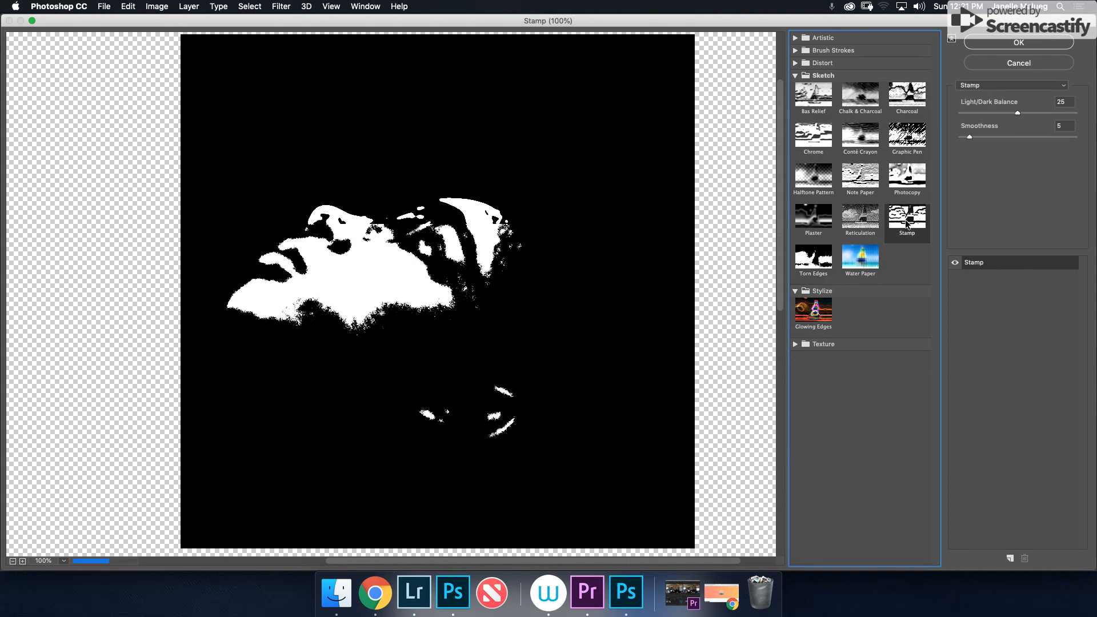
pyautogui.click(851, 218)
pyautogui.click(807, 227)
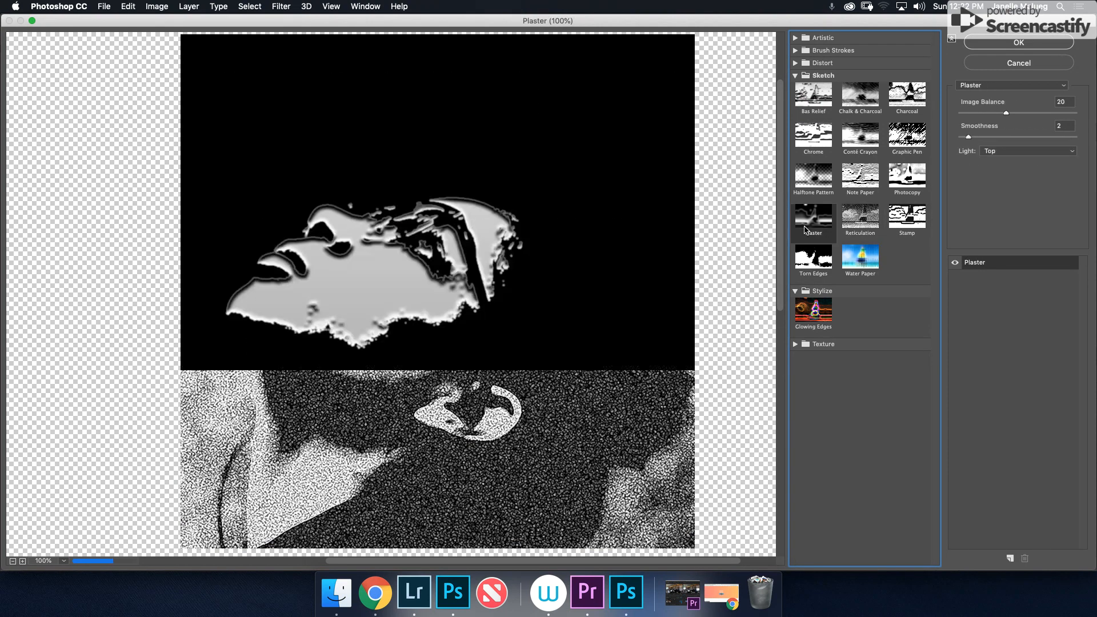
pyautogui.click(901, 173)
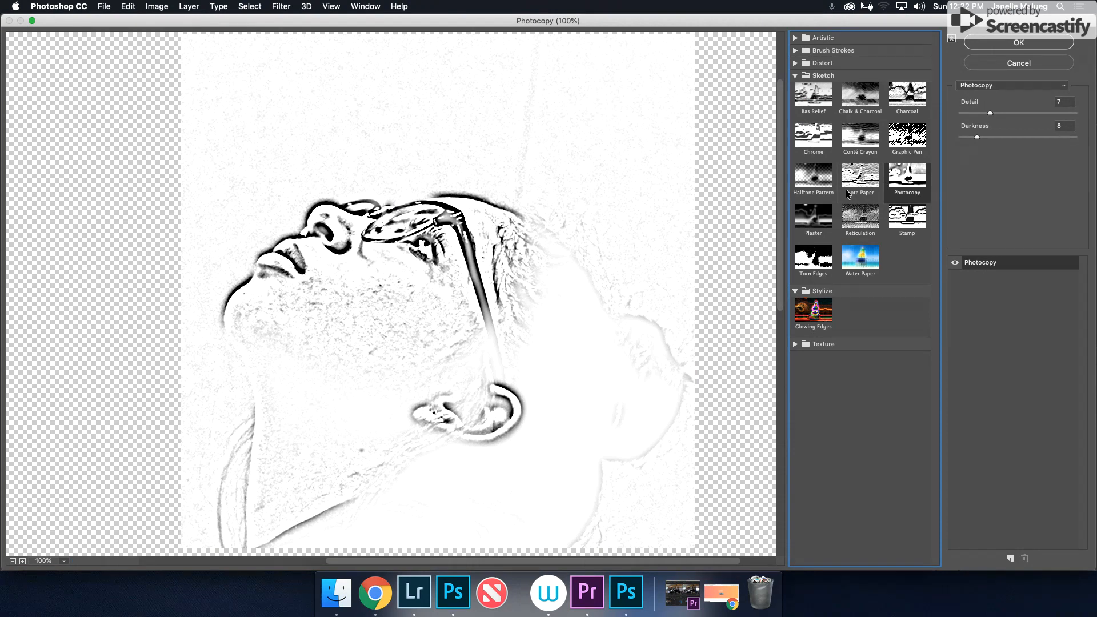
pyautogui.click(855, 181)
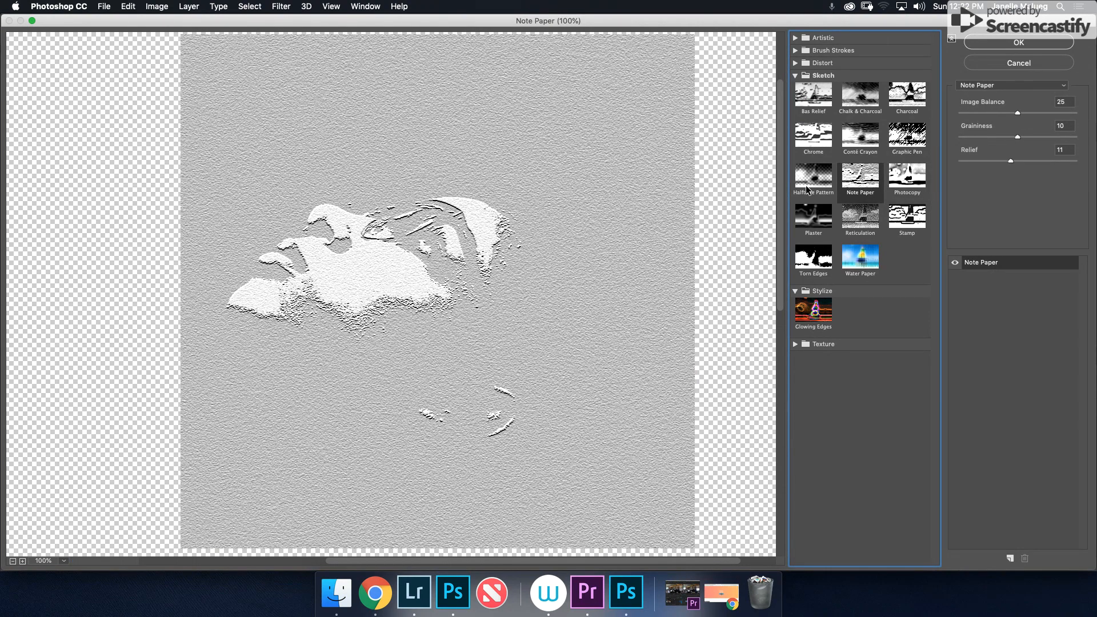
pyautogui.click(808, 185)
# Step: Apply the Water Paper filter to the top-centre copy with a Fiber Length of 26
pyautogui.click(869, 258)
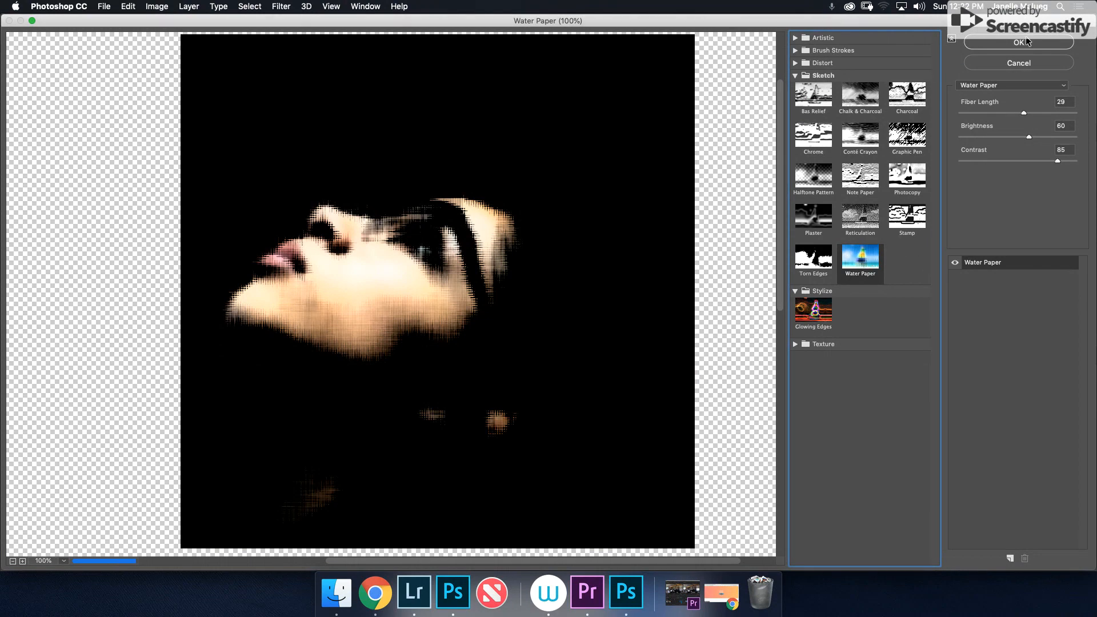
pyautogui.moveTo(1023, 112); pyautogui.dragTo(1018, 112)
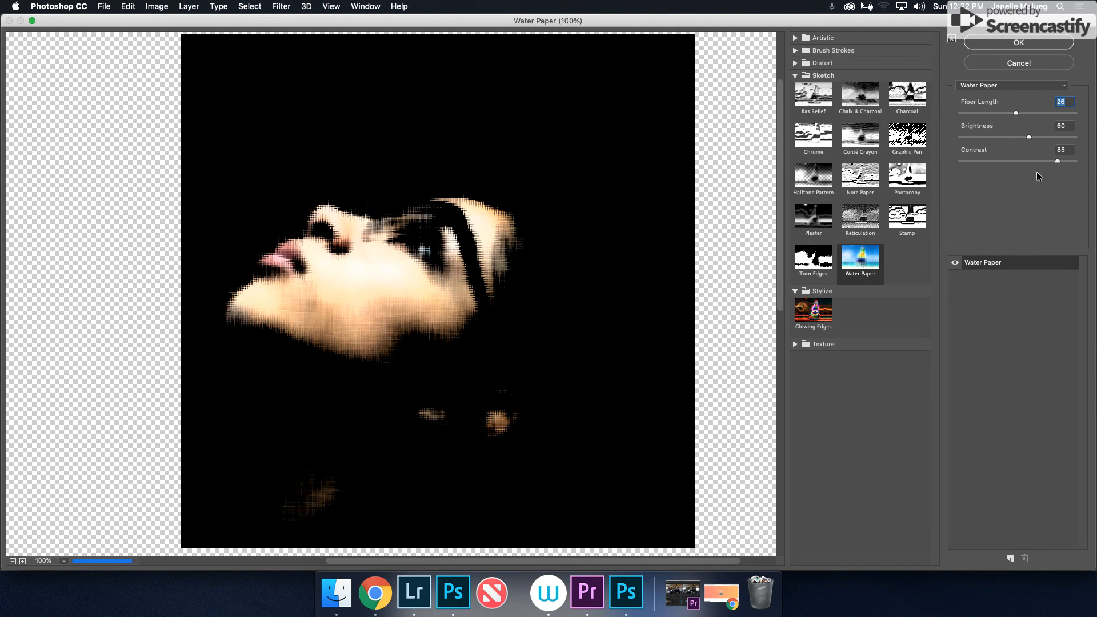
pyautogui.click(1016, 44)
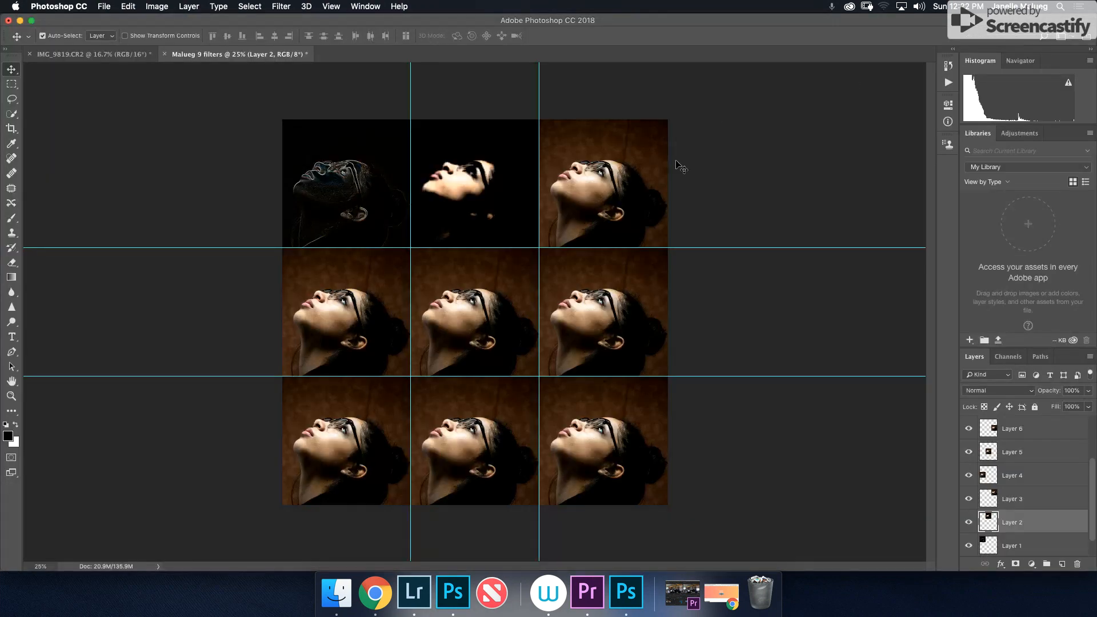
# Step: Apply the Stained Glass texture filter to the top-right photo copy with a Cell Size of 4
pyautogui.click(280, 7)
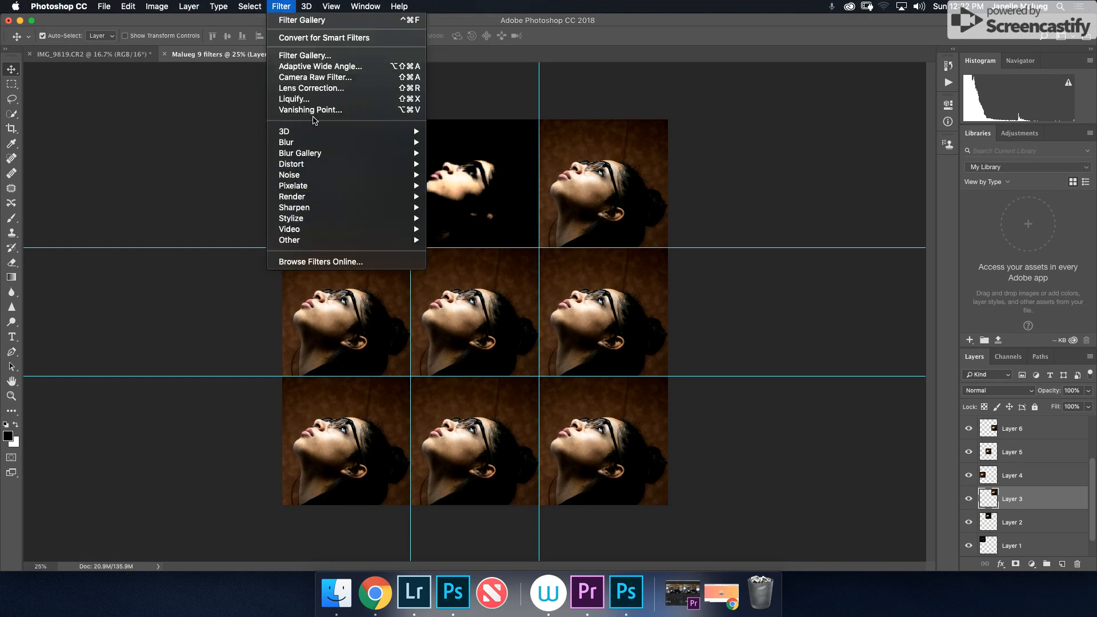
pyautogui.click(305, 55)
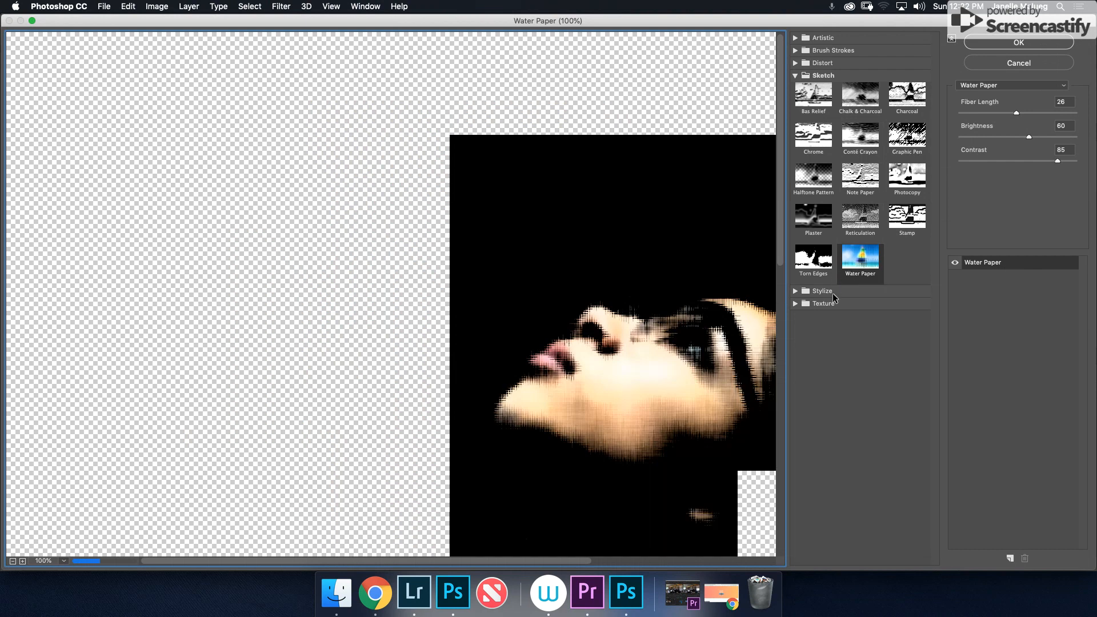
pyautogui.click(830, 305)
pyautogui.click(855, 371)
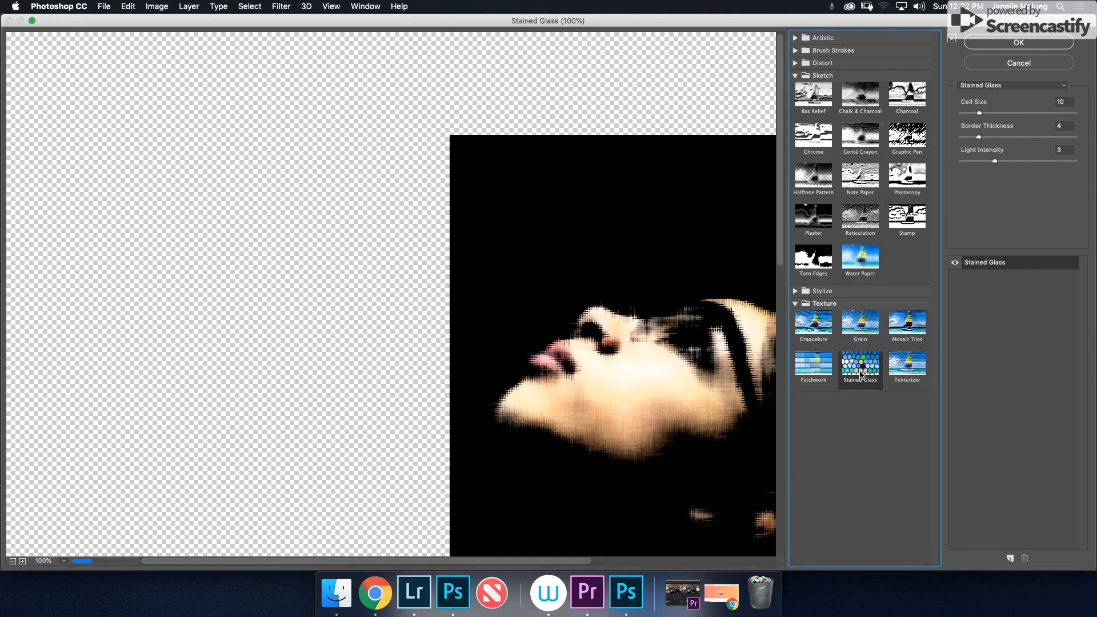
pyautogui.moveTo(267, 400); pyautogui.dragTo(15, 299)
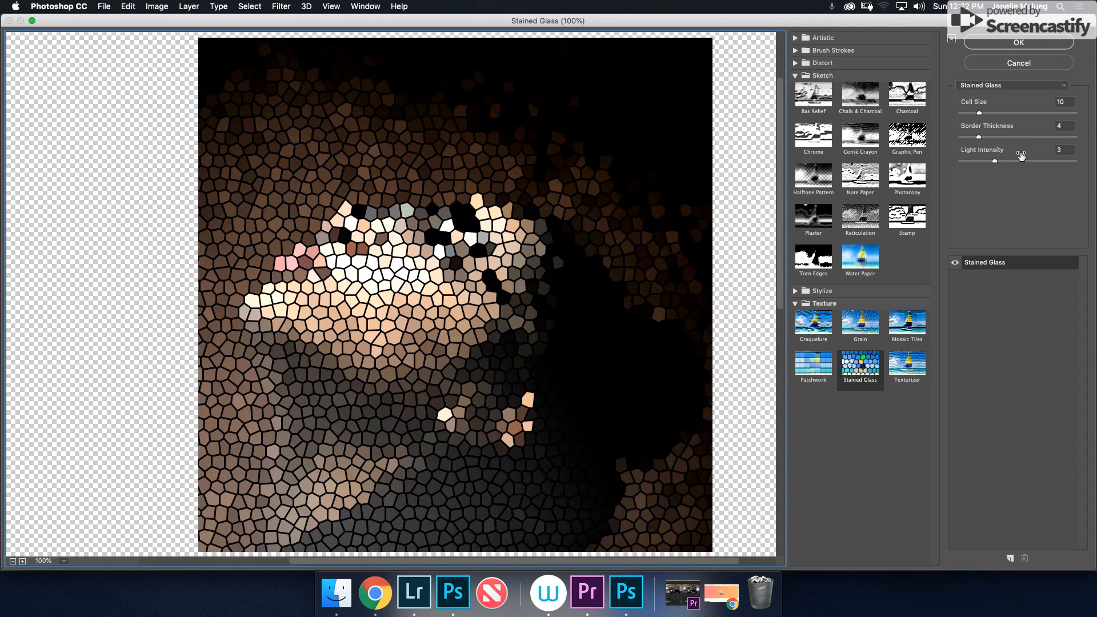
pyautogui.moveTo(981, 113); pyautogui.dragTo(977, 113)
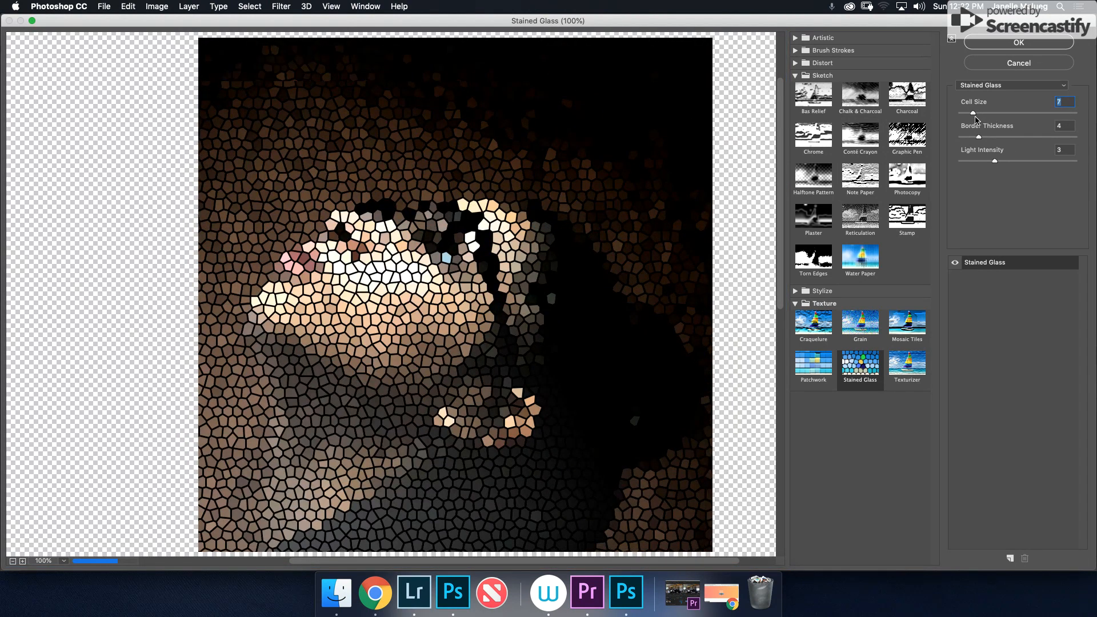
pyautogui.moveTo(976, 115); pyautogui.dragTo(975, 116)
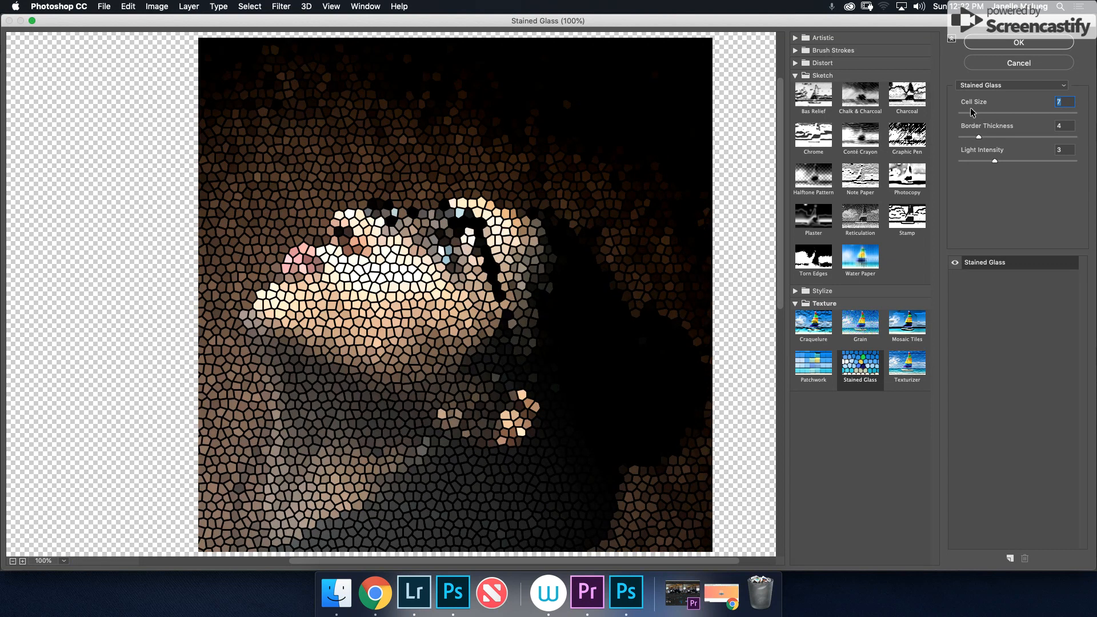
pyautogui.moveTo(967, 116); pyautogui.dragTo(965, 115)
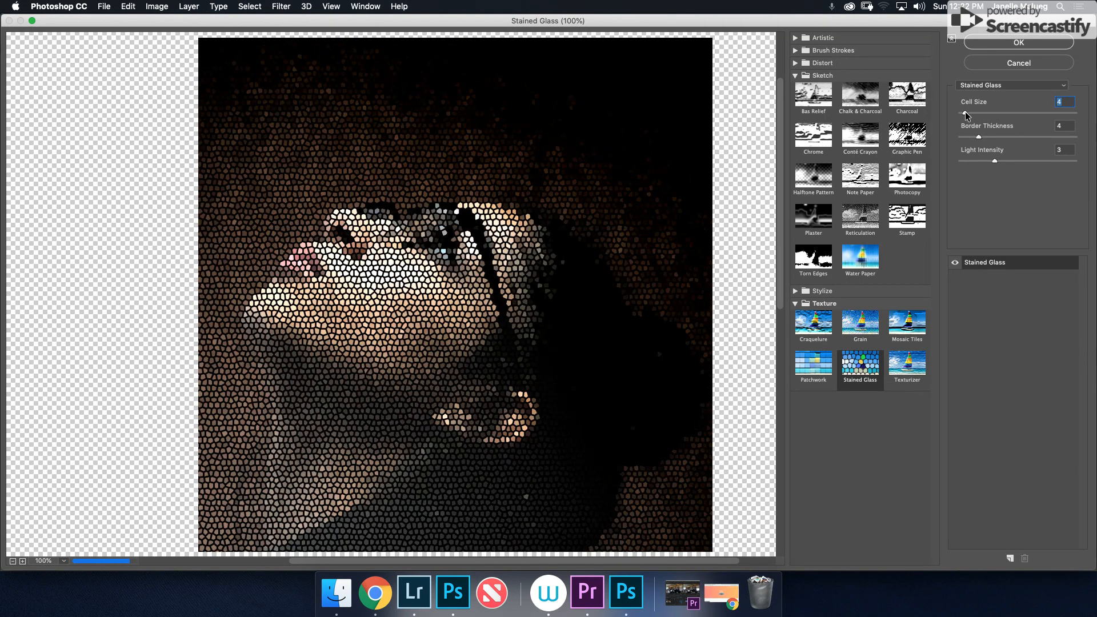
pyautogui.click(1020, 42)
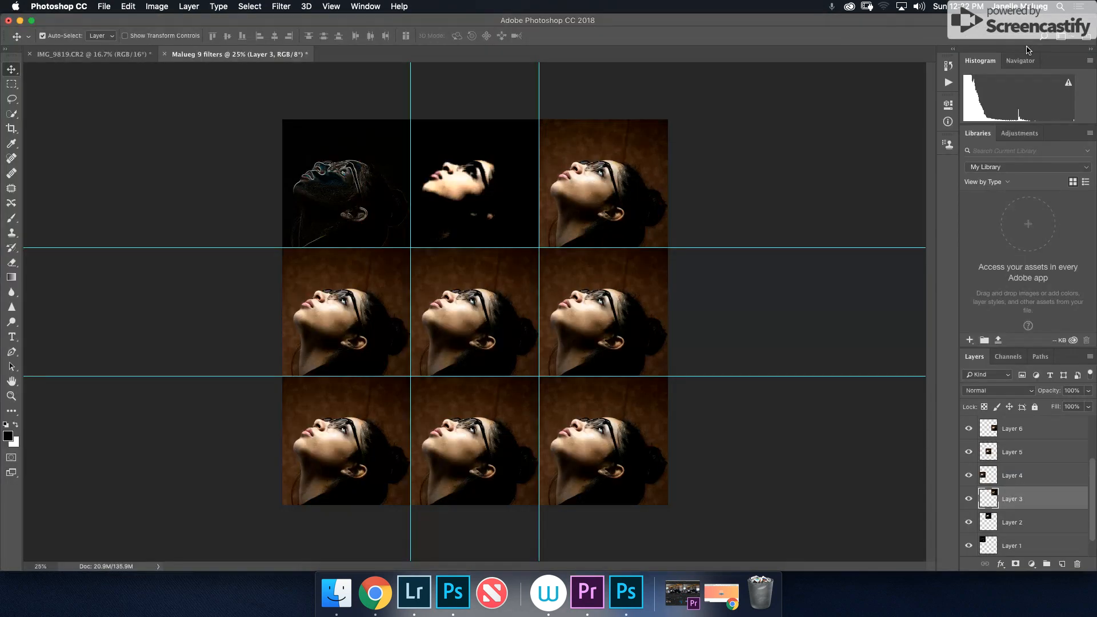
# Step: Preview Patchwork, Texturizer, Craquelure and Grain on the middle-left photo copy in the Filter Gallery, and apply the Mosaic Tiles texture filter
pyautogui.click(369, 290)
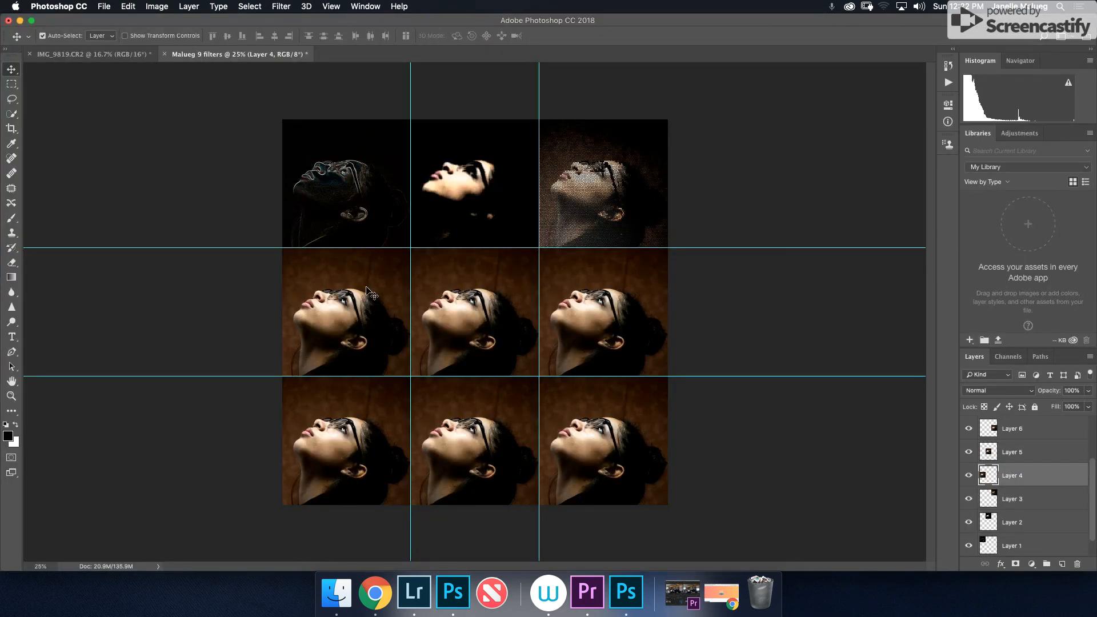
pyautogui.click(274, 5)
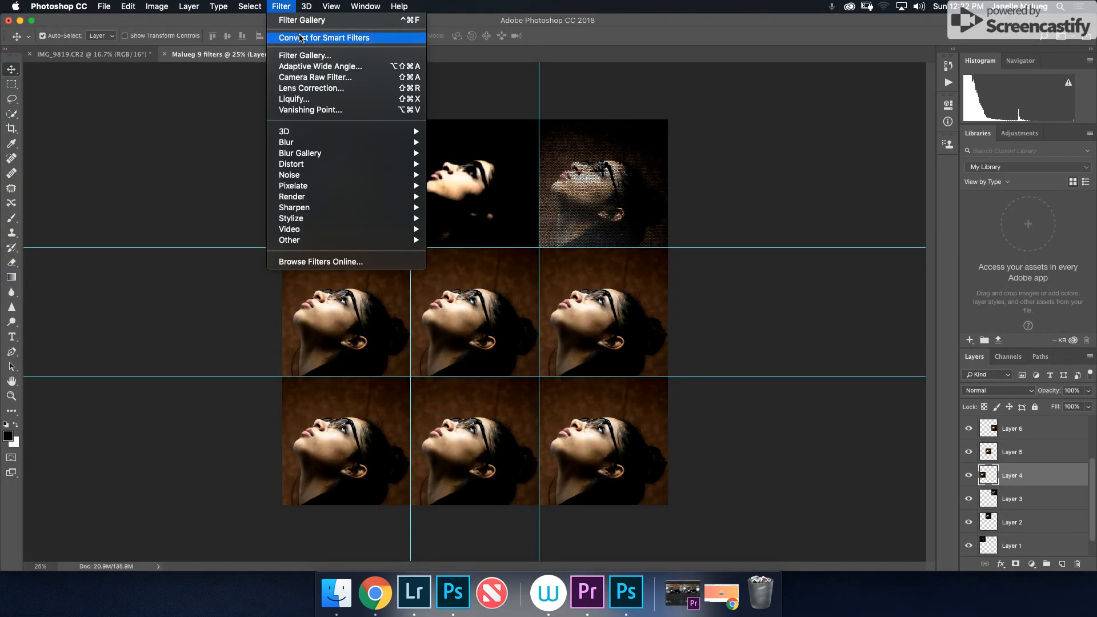
pyautogui.click(304, 56)
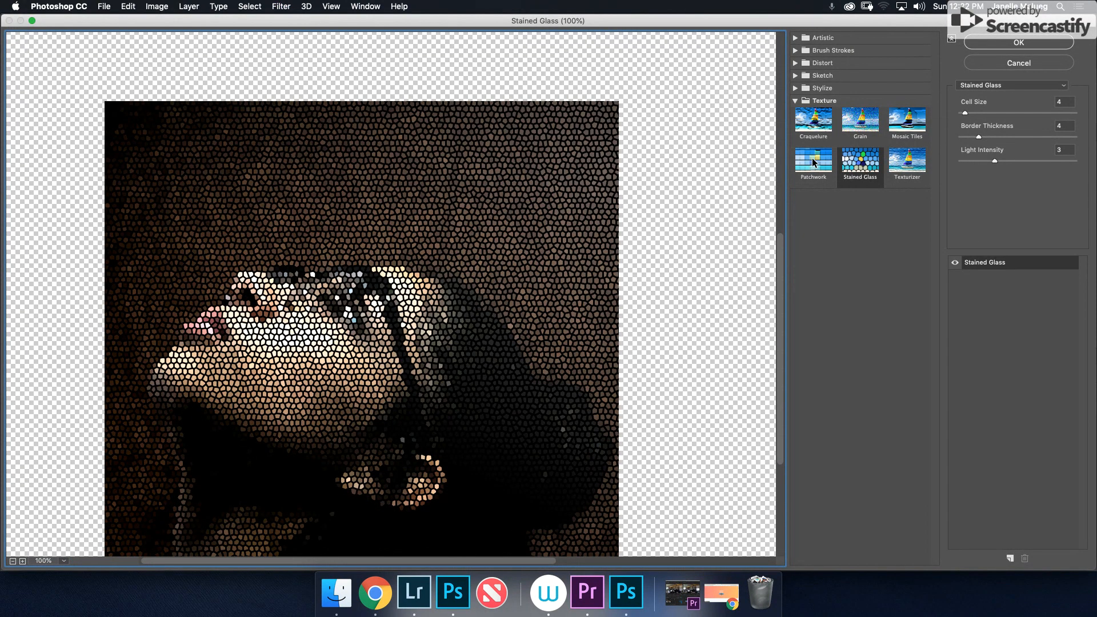
pyautogui.click(812, 162)
pyautogui.click(904, 162)
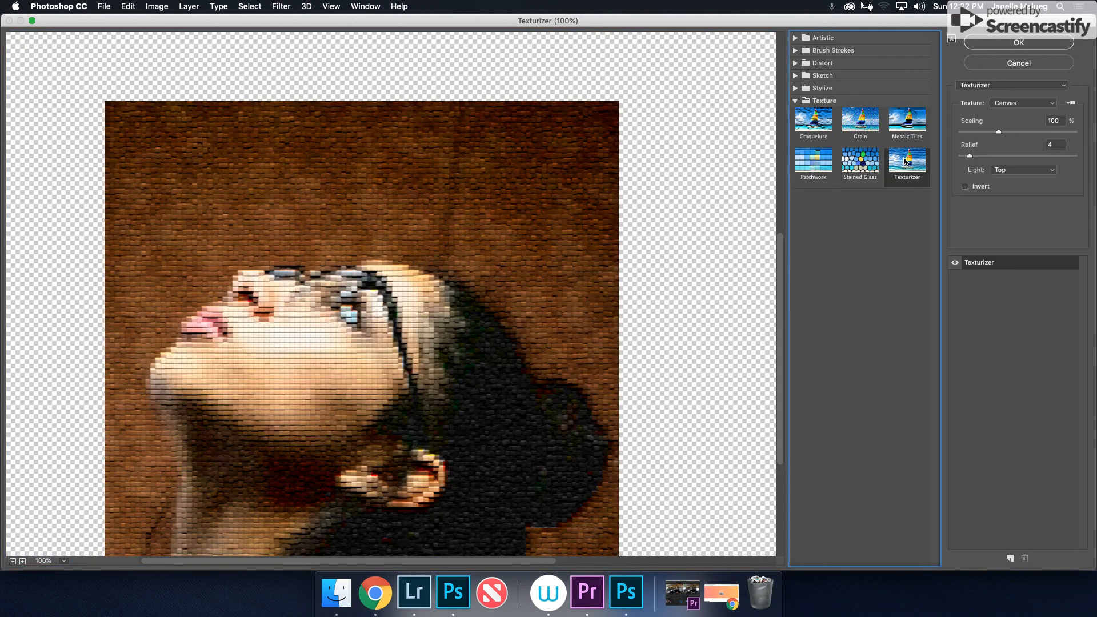
pyautogui.click(816, 117)
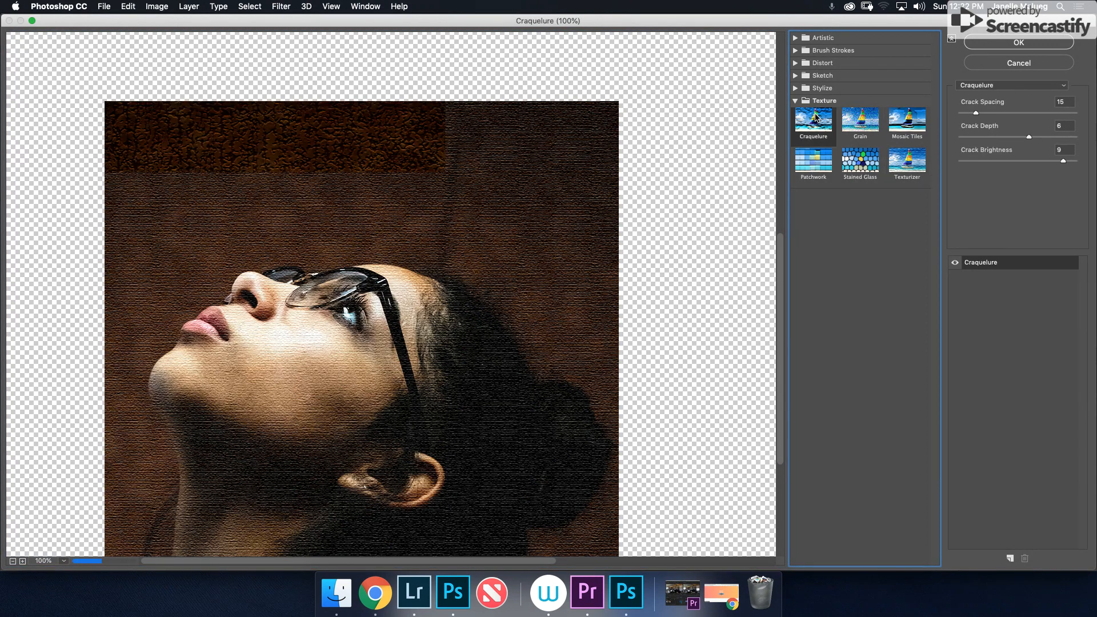
pyautogui.click(865, 126)
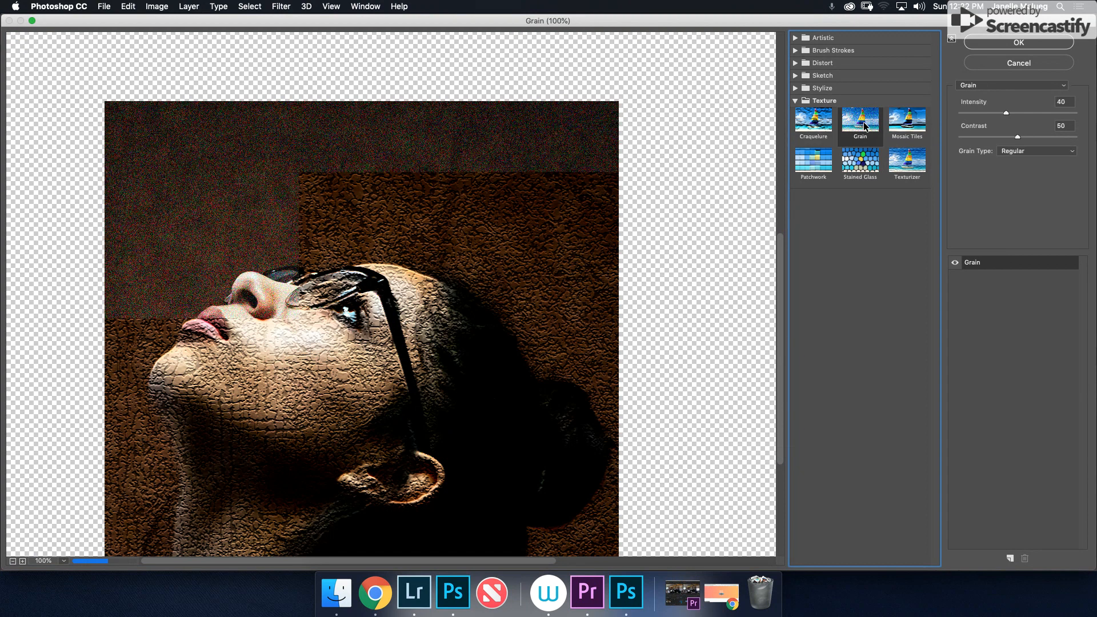
pyautogui.click(906, 125)
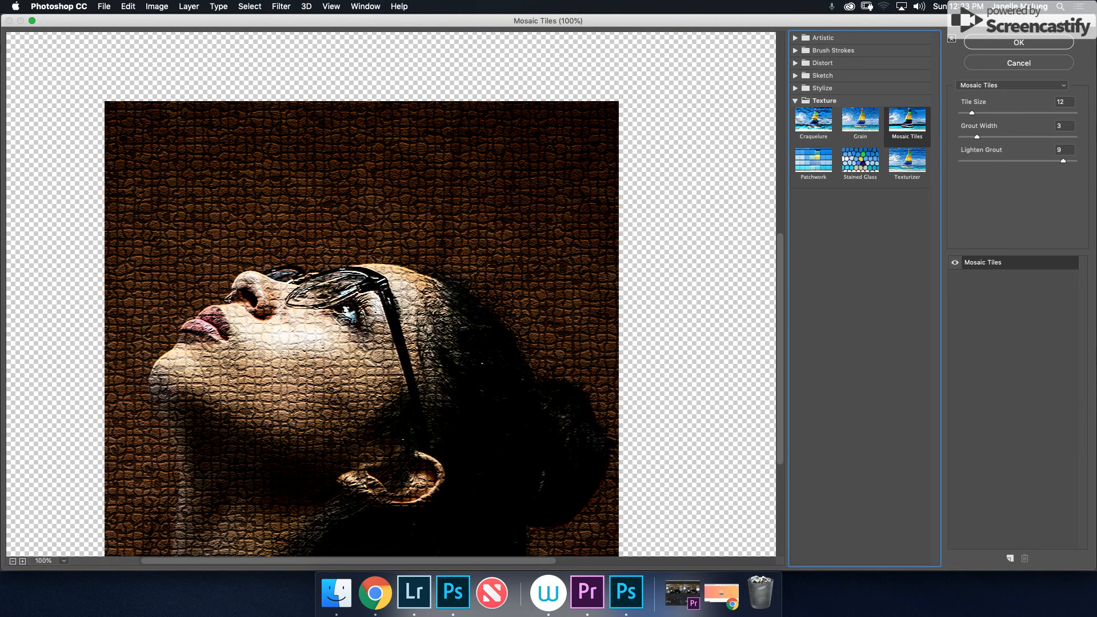
pyautogui.click(1041, 41)
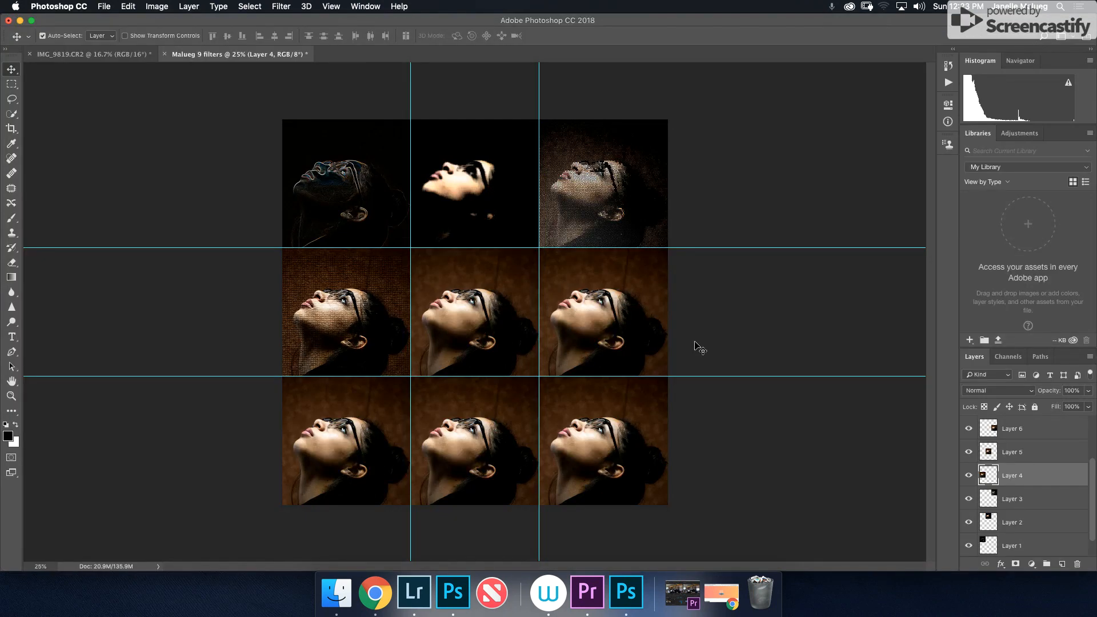
# Step: Select the photo copy in the centre cell and open it in the Filter Gallery, with the photo's face in the preview
pyautogui.click(510, 351)
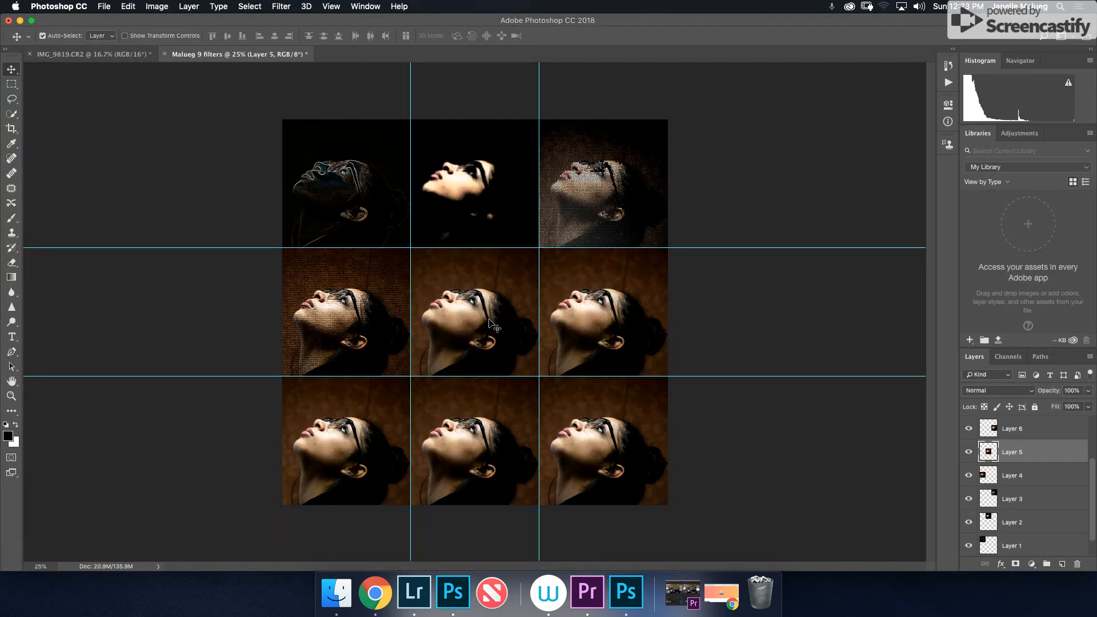
pyautogui.click(278, 7)
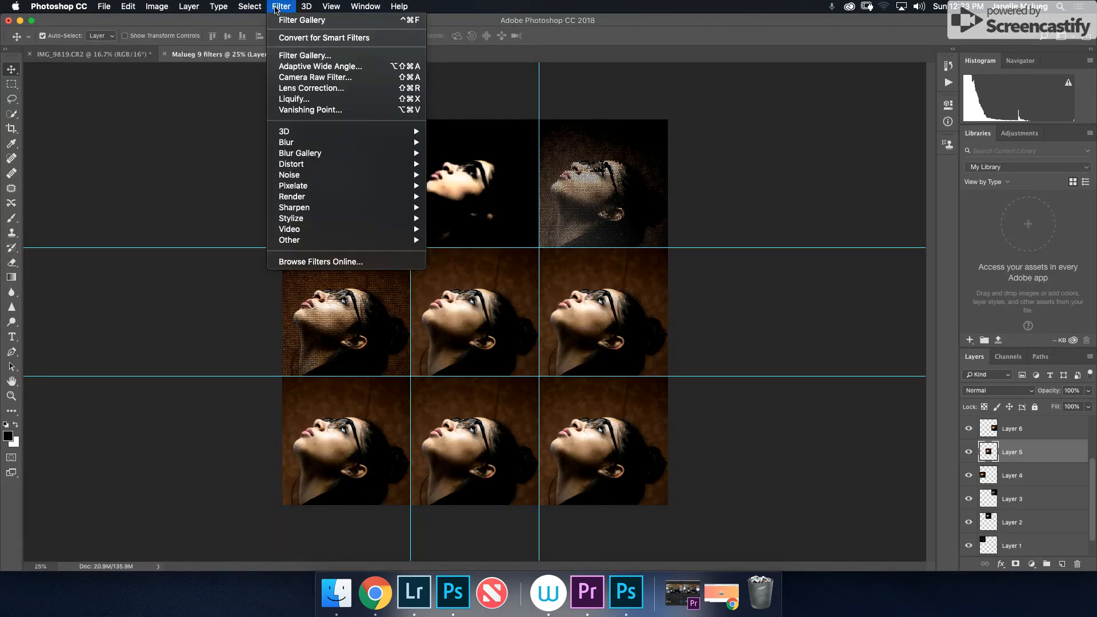
pyautogui.click(302, 57)
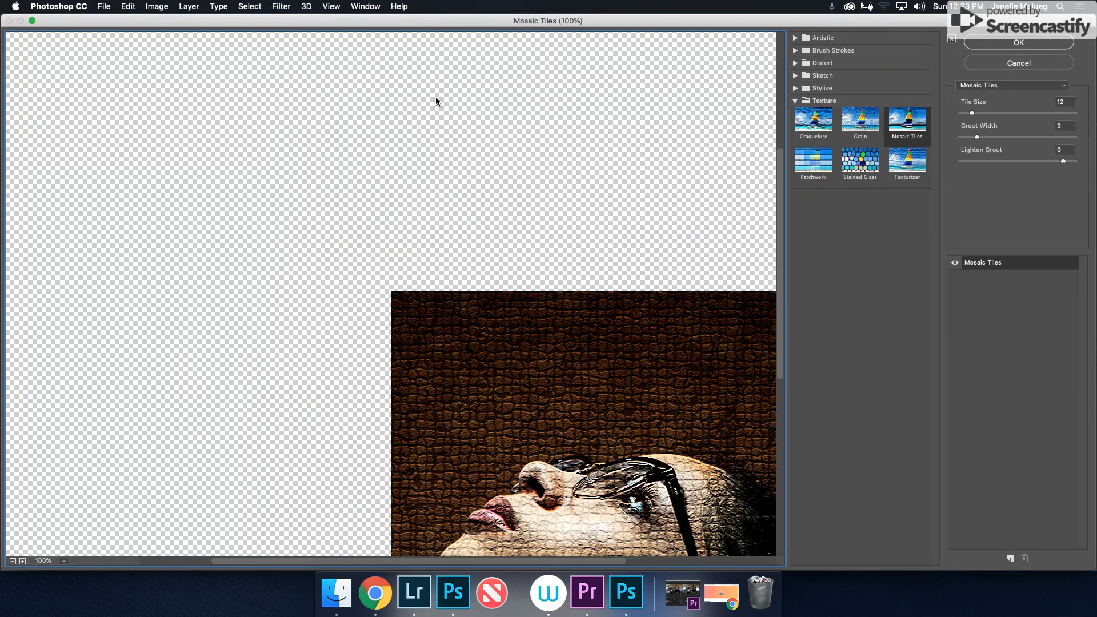
pyautogui.moveTo(438, 102); pyautogui.dragTo(353, 15)
pyautogui.moveTo(699, 386); pyautogui.dragTo(563, 234)
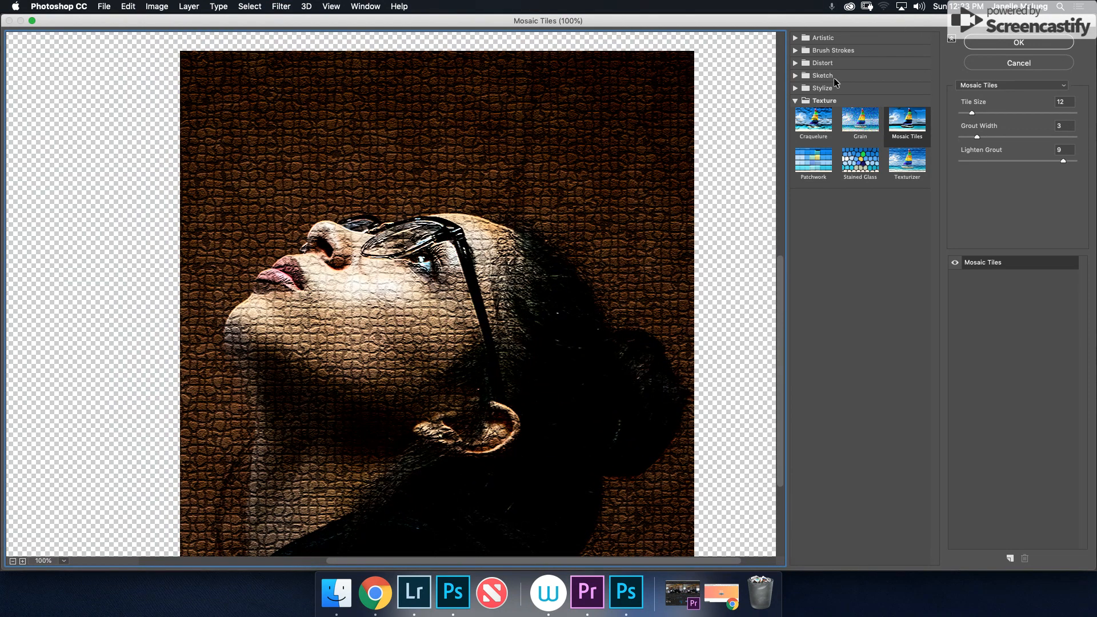
# Step: Preview the Sketch filters Bas Relief, Chalk & Charcoal, Charcoal, Graphic Pen, Conté Crayon, Chrome, Halftone Pattern and Note Paper on the centre copy
pyautogui.click(834, 77)
pyautogui.click(814, 96)
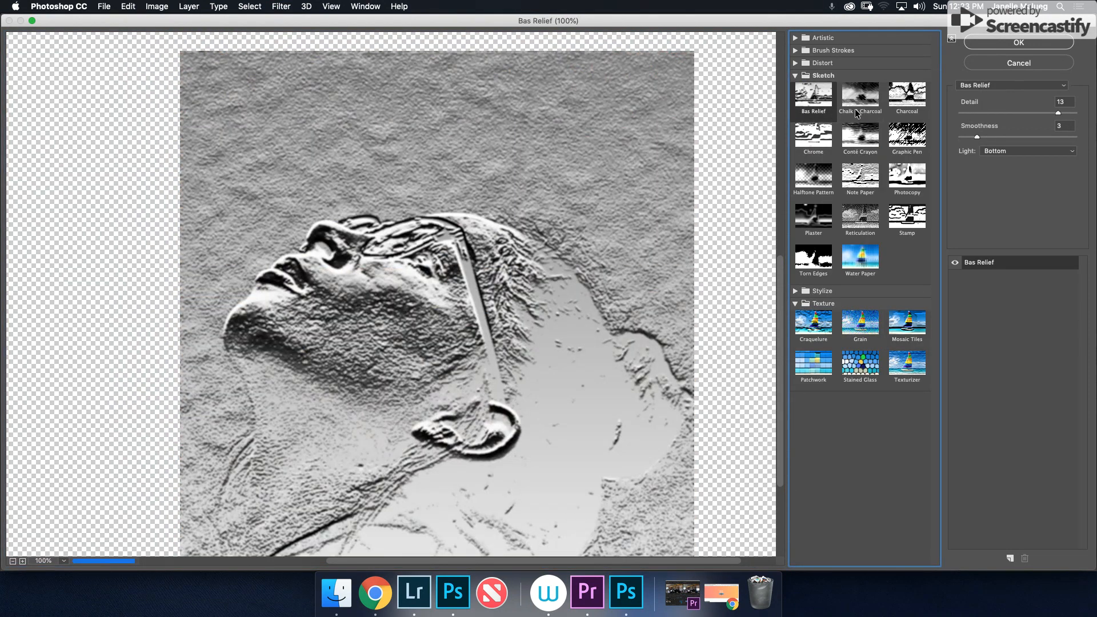
pyautogui.click(855, 104)
pyautogui.click(906, 99)
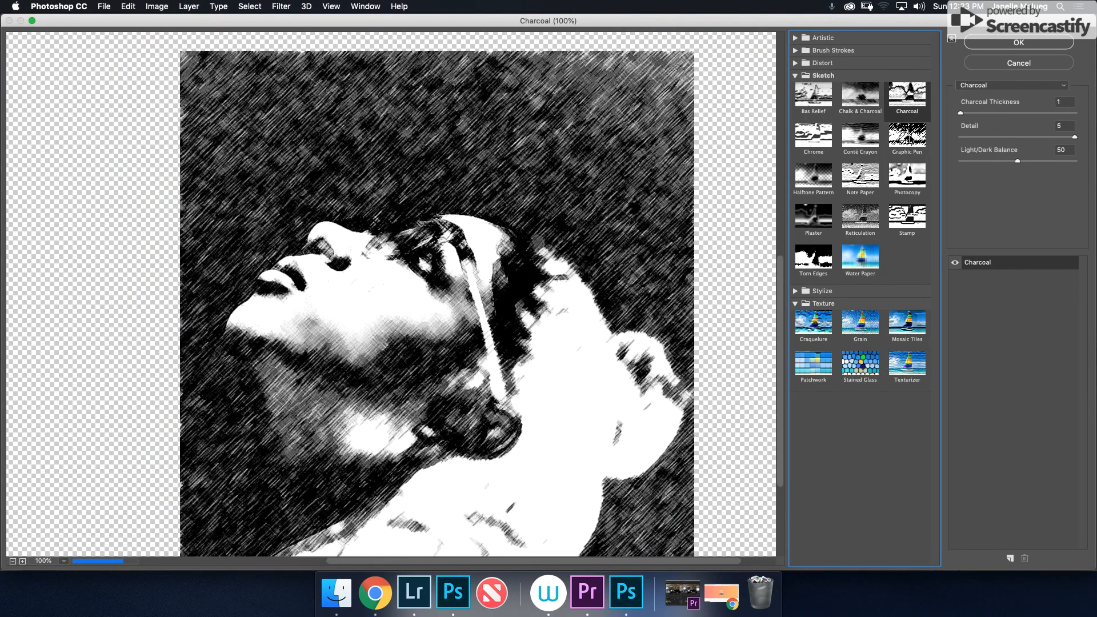
pyautogui.click(909, 139)
pyautogui.click(860, 136)
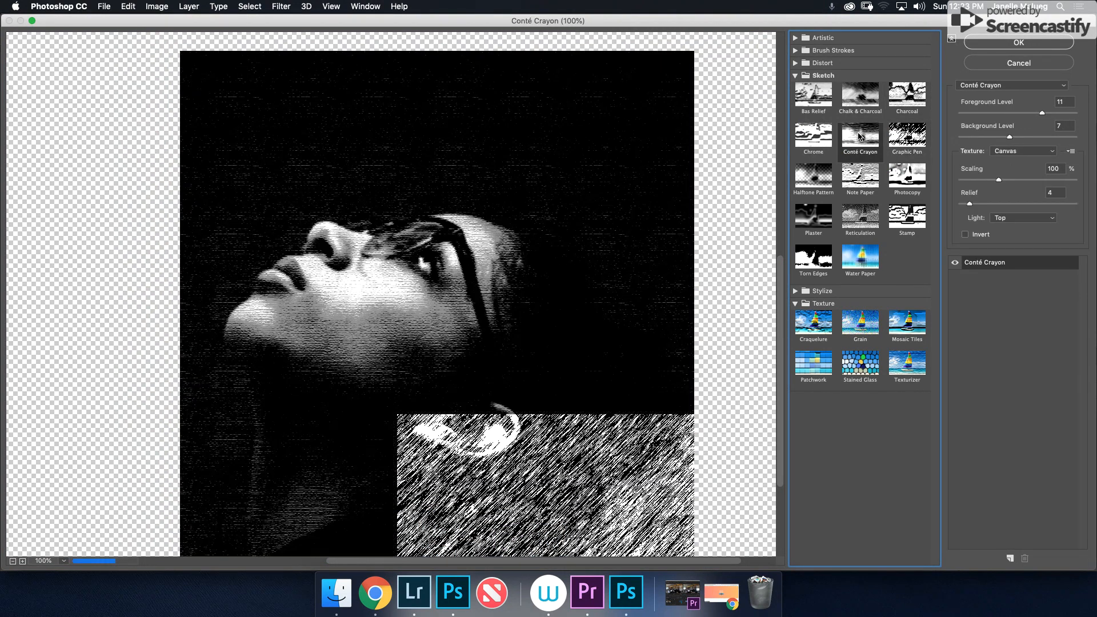
pyautogui.click(812, 136)
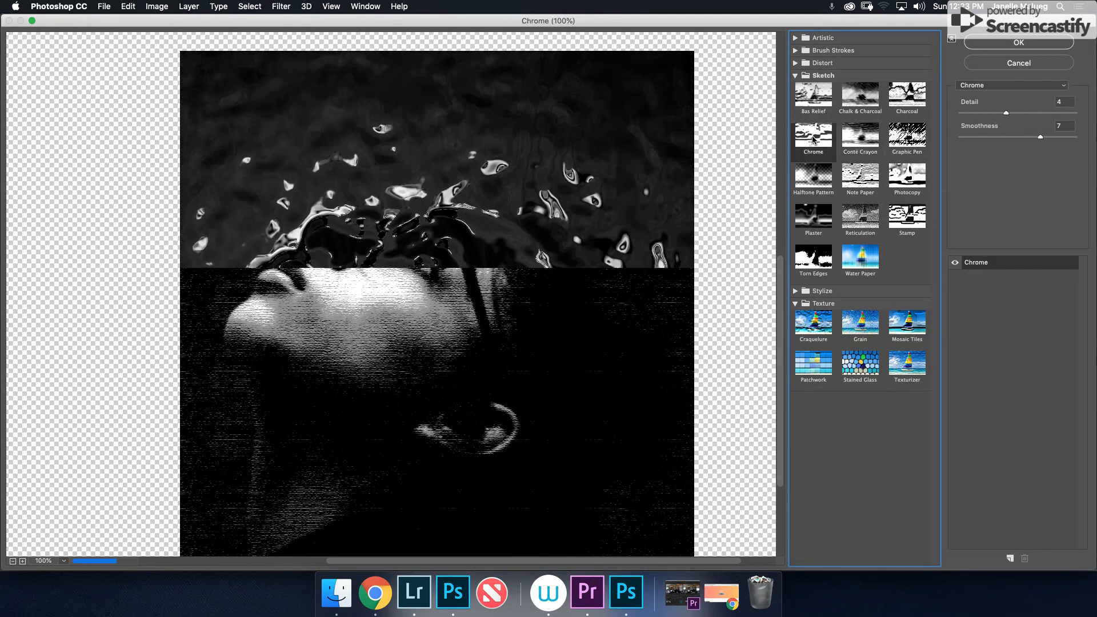
pyautogui.click(831, 179)
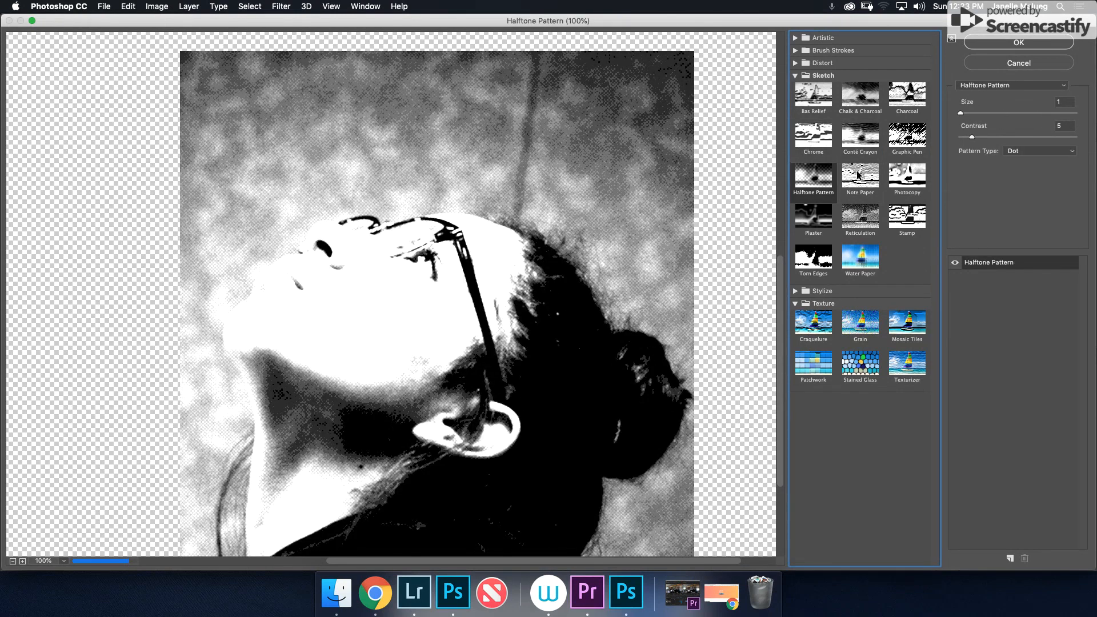
pyautogui.click(860, 178)
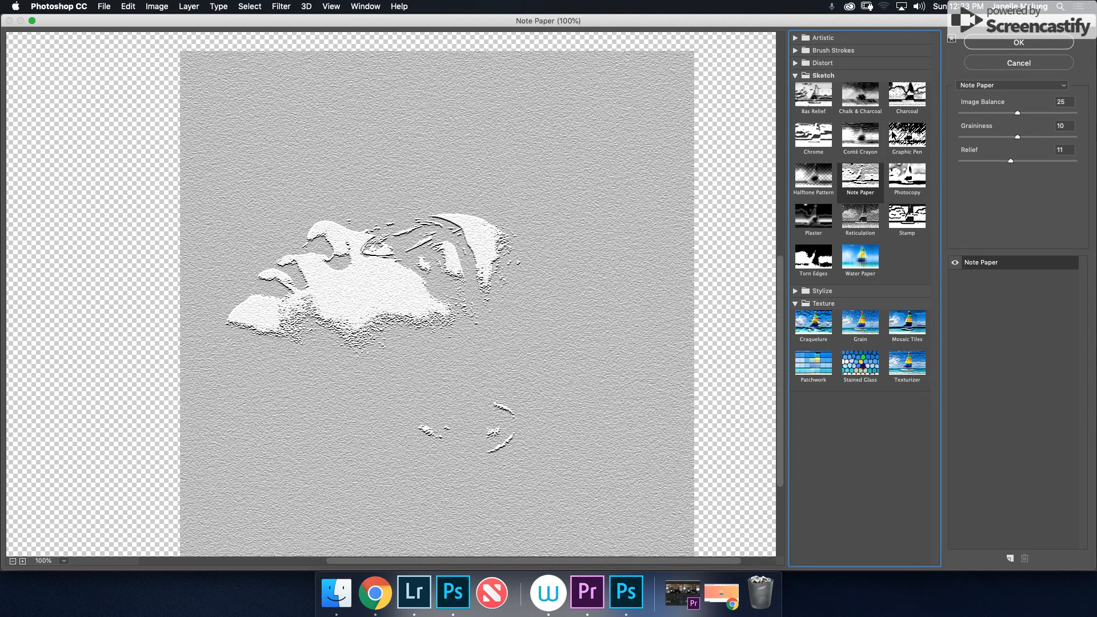
# Step: Compare the Distort filters Diffuse Glow, Glass and Ocean Ripple on the centre copy, and apply Glass with the Frosted texture
pyautogui.click(820, 63)
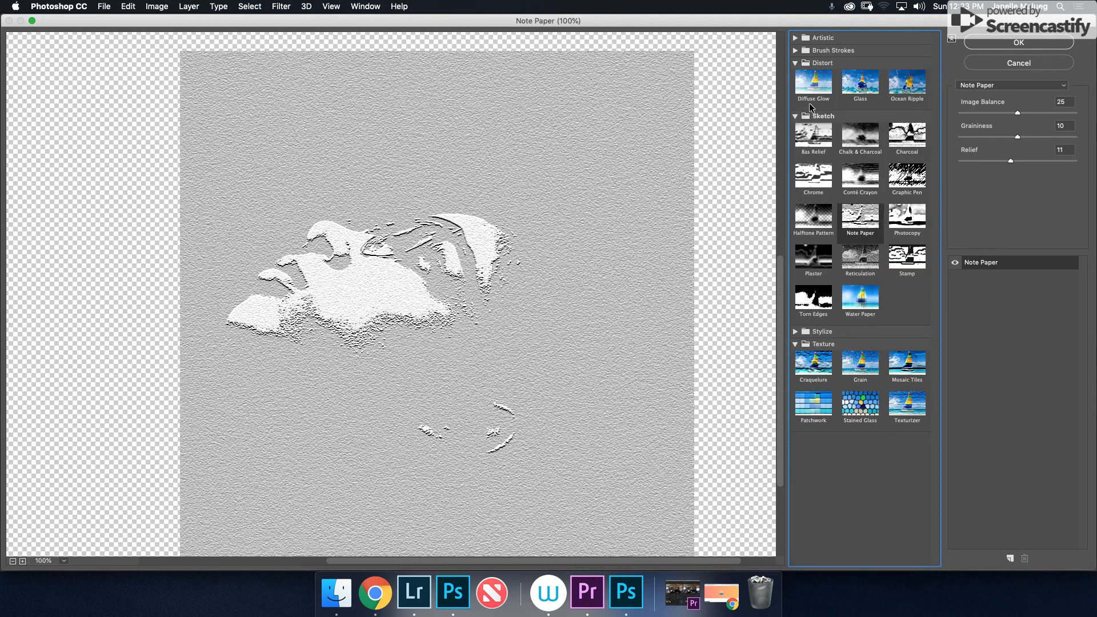
pyautogui.click(814, 83)
pyautogui.click(870, 89)
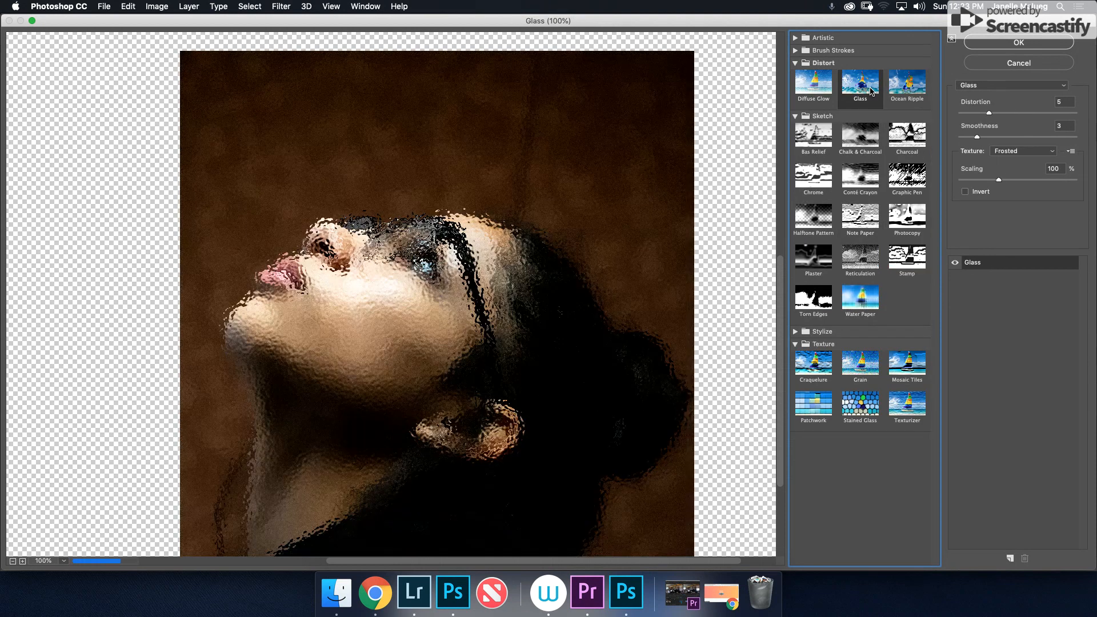
pyautogui.click(893, 90)
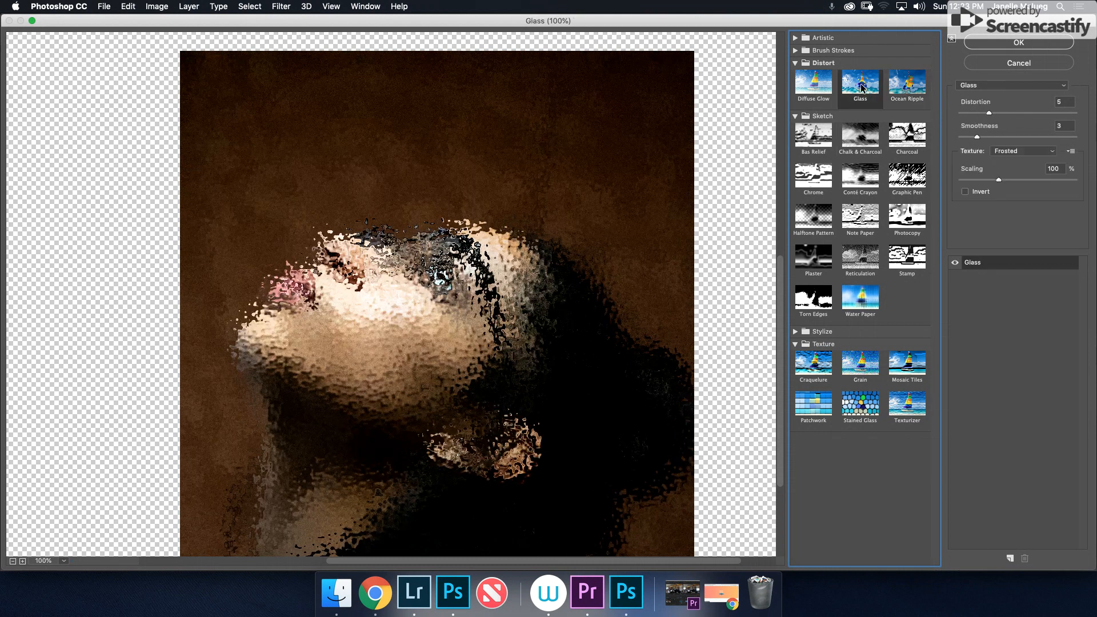
pyautogui.click(862, 89)
pyautogui.click(820, 89)
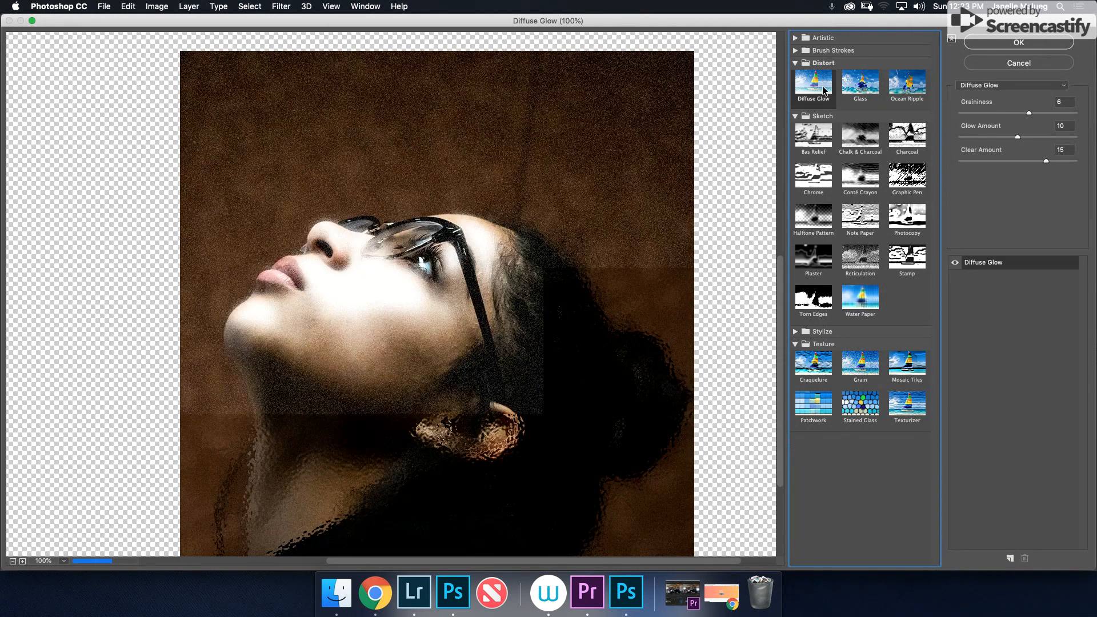
pyautogui.click(853, 91)
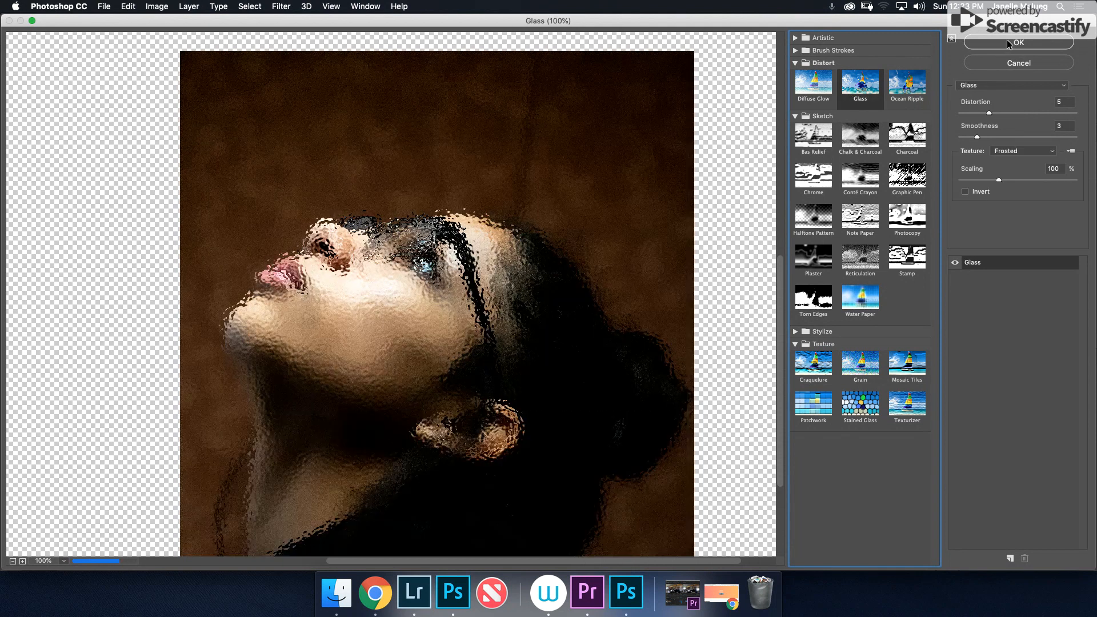
pyautogui.click(1007, 40)
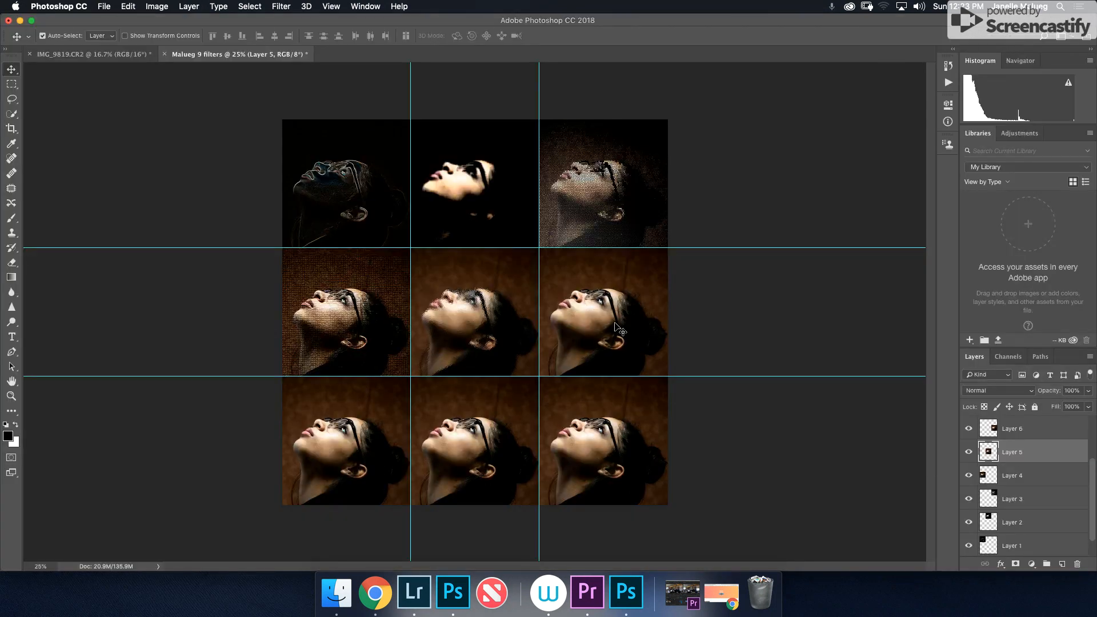
# Step: Open the middle-right photo copy in the Filter Gallery, with the Brush Strokes filters listed and the photo's face in the preview
pyautogui.click(616, 325)
pyautogui.click(330, 7)
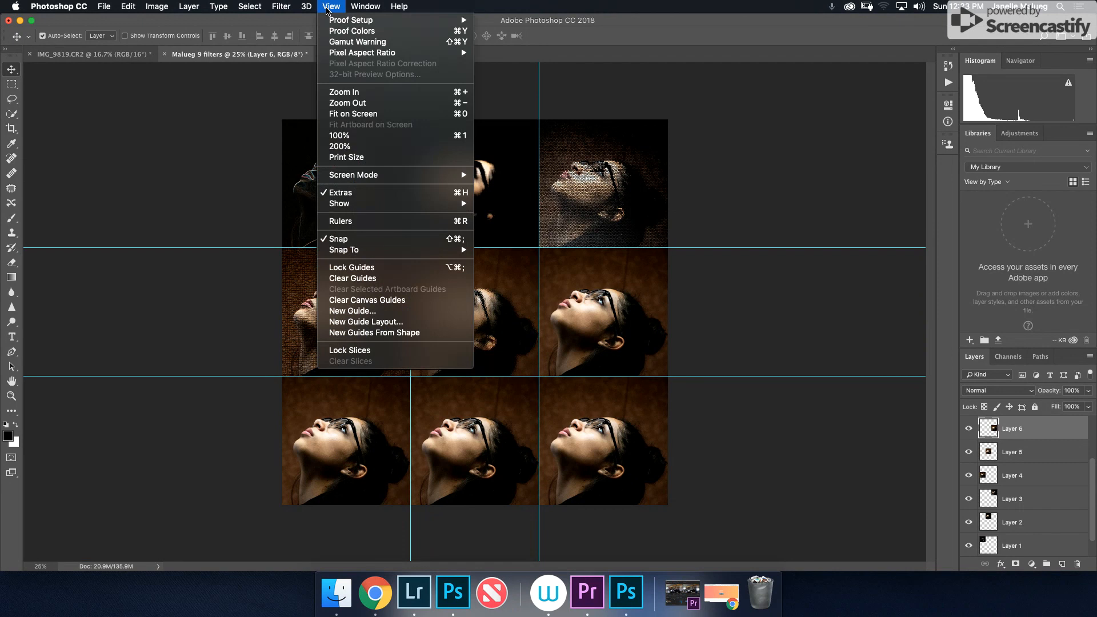
pyautogui.moveTo(280, 7)
pyautogui.click(303, 55)
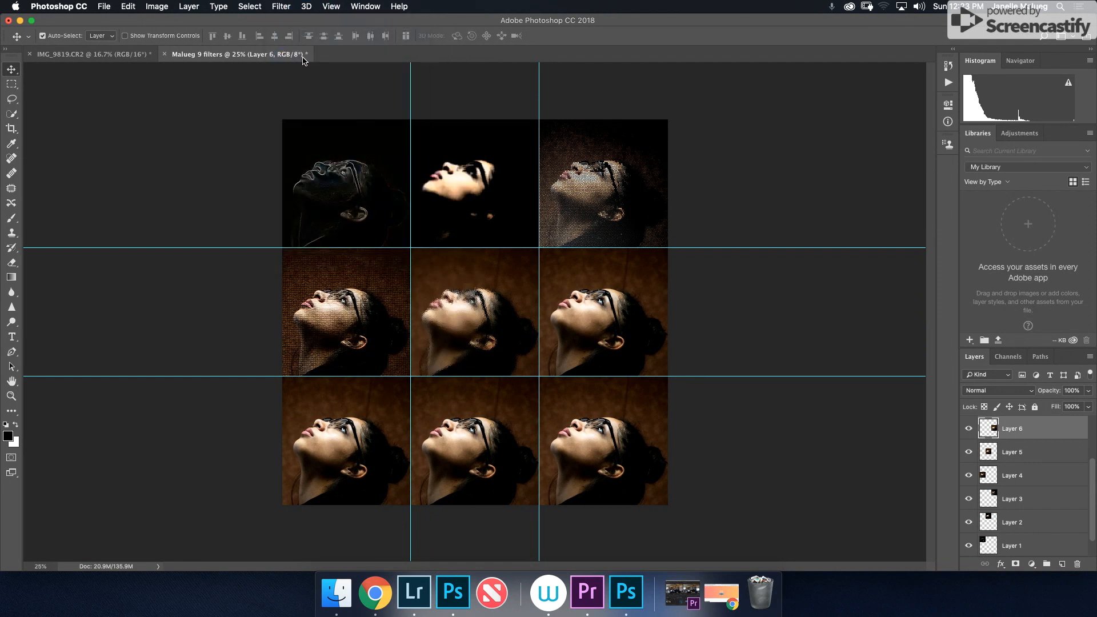
pyautogui.click(795, 50)
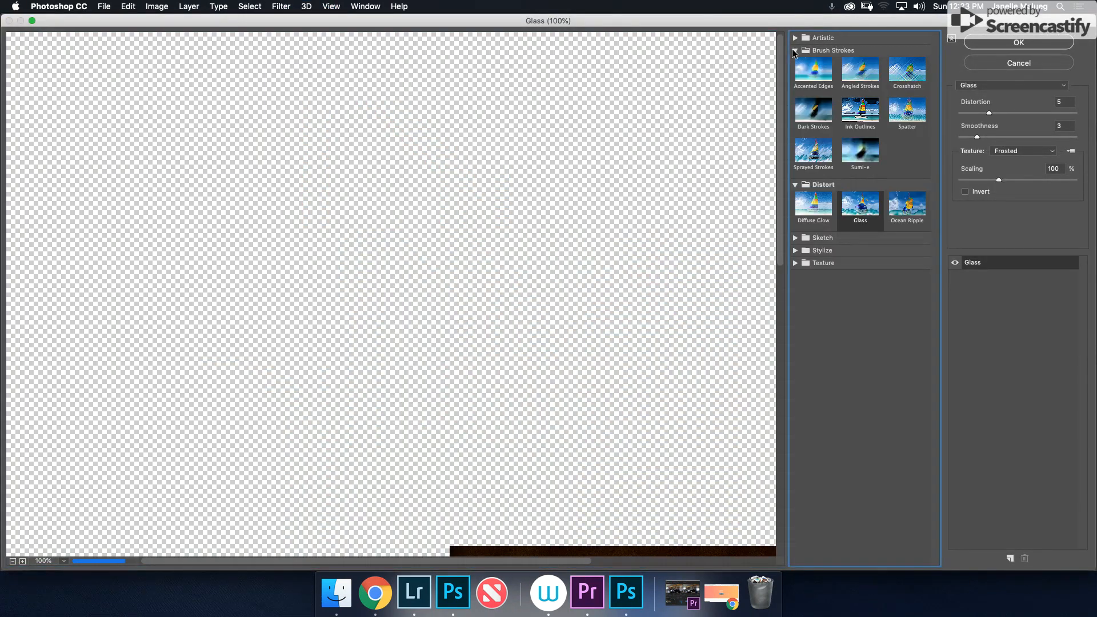
pyautogui.moveTo(707, 284); pyautogui.dragTo(393, 69)
pyautogui.moveTo(569, 307); pyautogui.dragTo(563, 77)
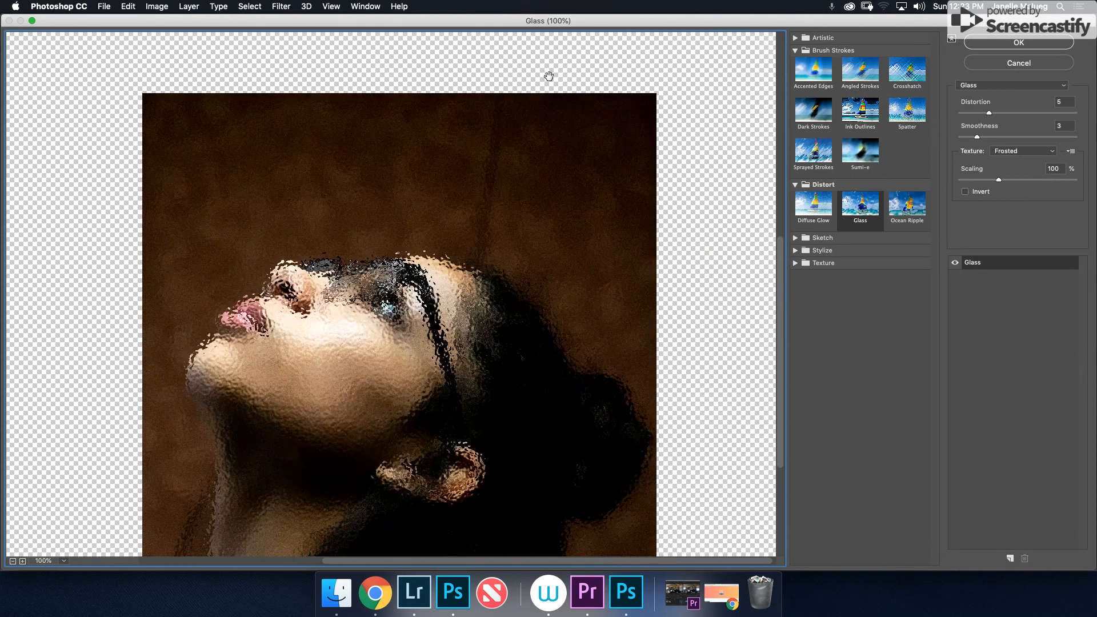
# Step: Preview Accented Edges, Angled Strokes, Crosshatch and Dark Strokes on the middle-right copy, and apply the Ink Outlines filter
pyautogui.click(808, 83)
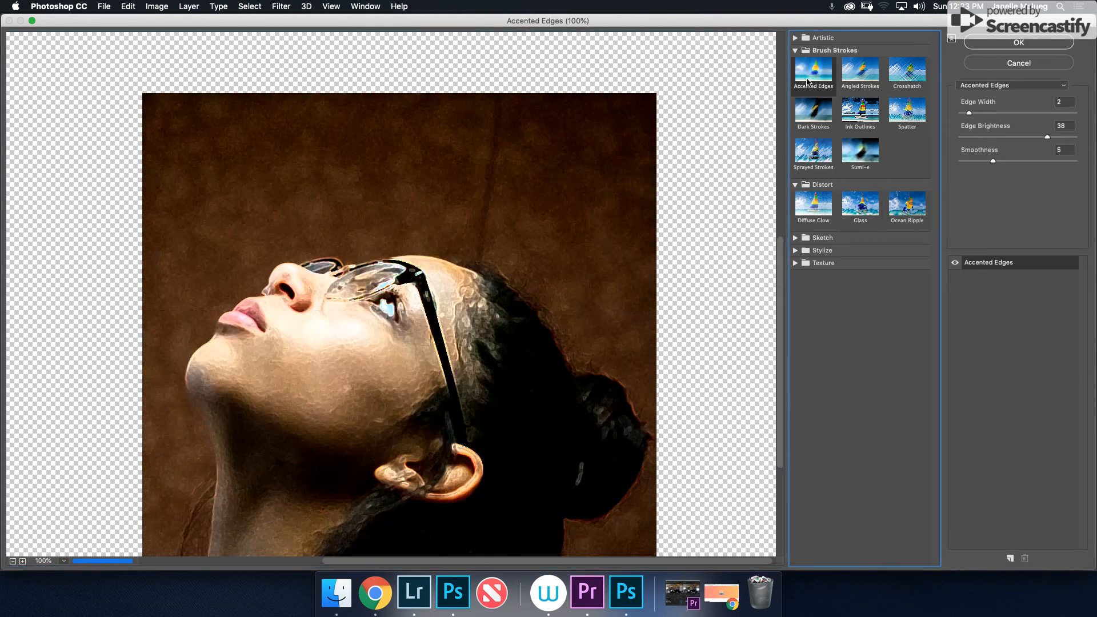
pyautogui.click(862, 77)
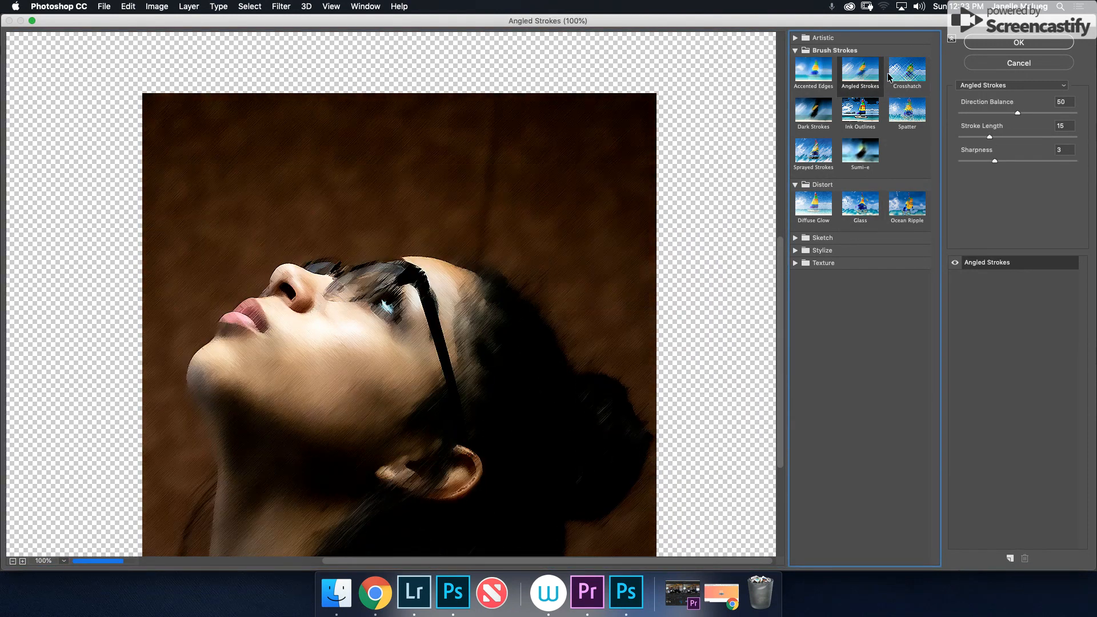
pyautogui.click(905, 78)
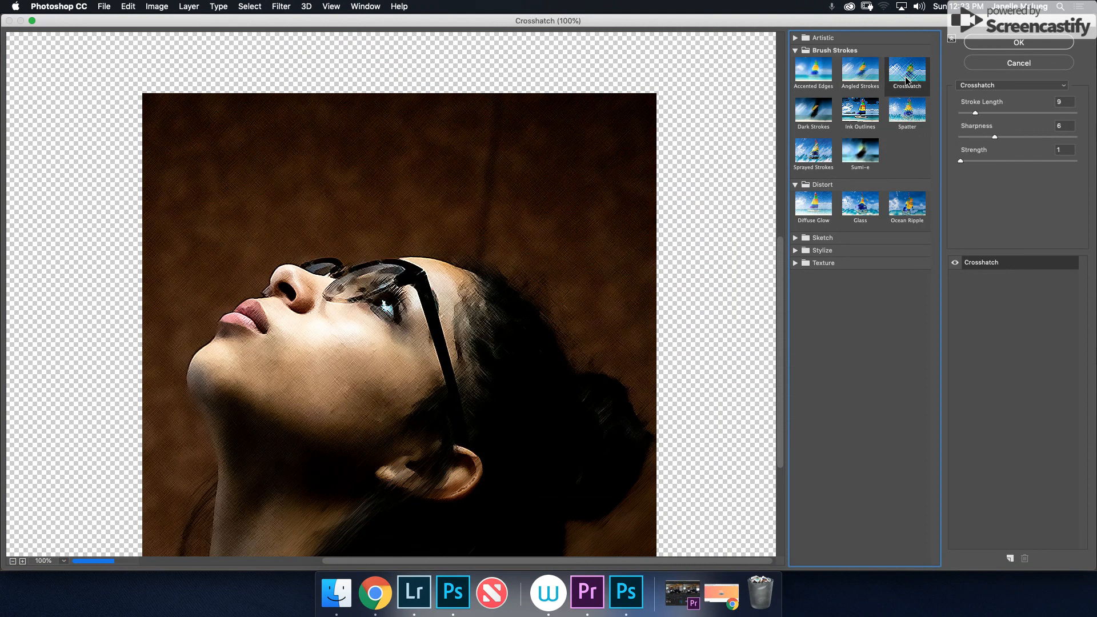
pyautogui.click(810, 118)
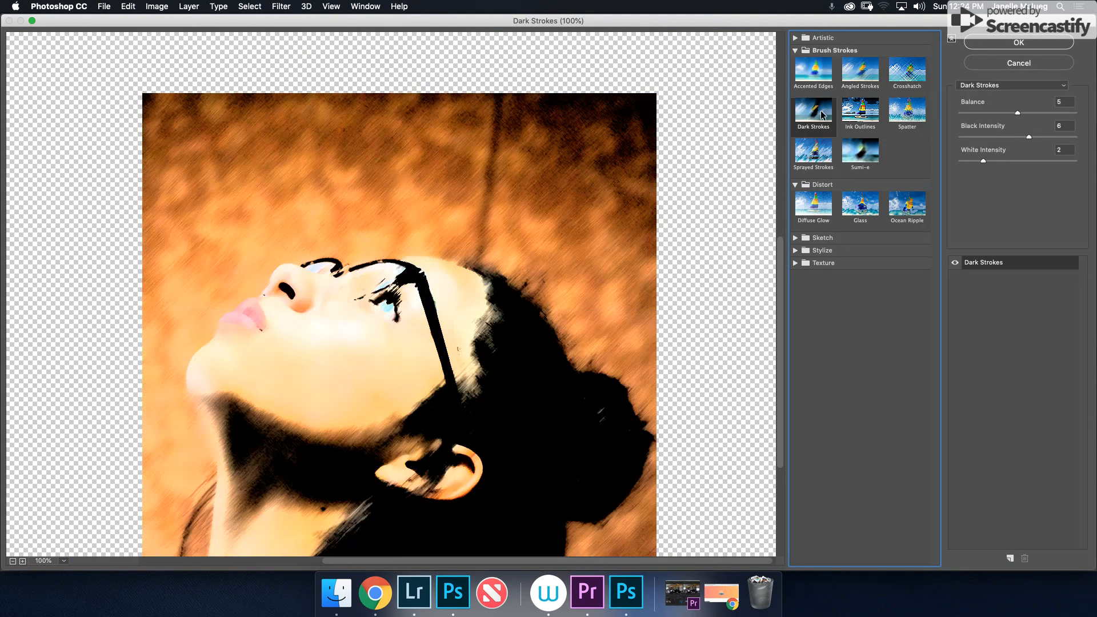
pyautogui.click(866, 115)
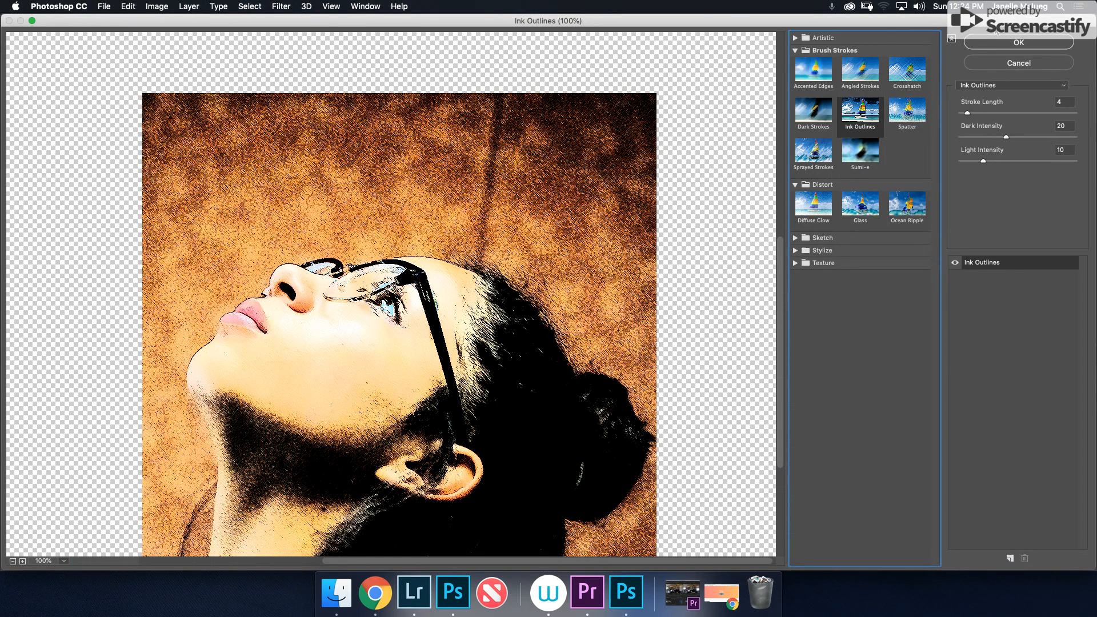
pyautogui.click(1006, 44)
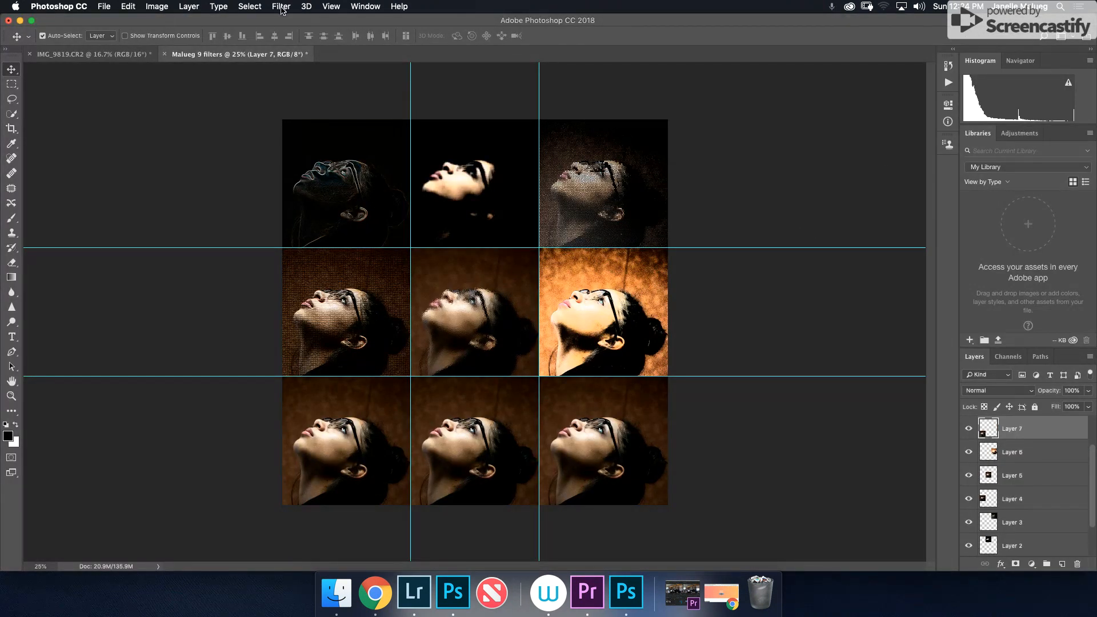
# Step: Preview Sprayed Strokes on the bottom-left copy, and apply the Sumi-e filter with Stroke Width 4 and Contrast 1
pyautogui.click(282, 8)
pyautogui.click(293, 58)
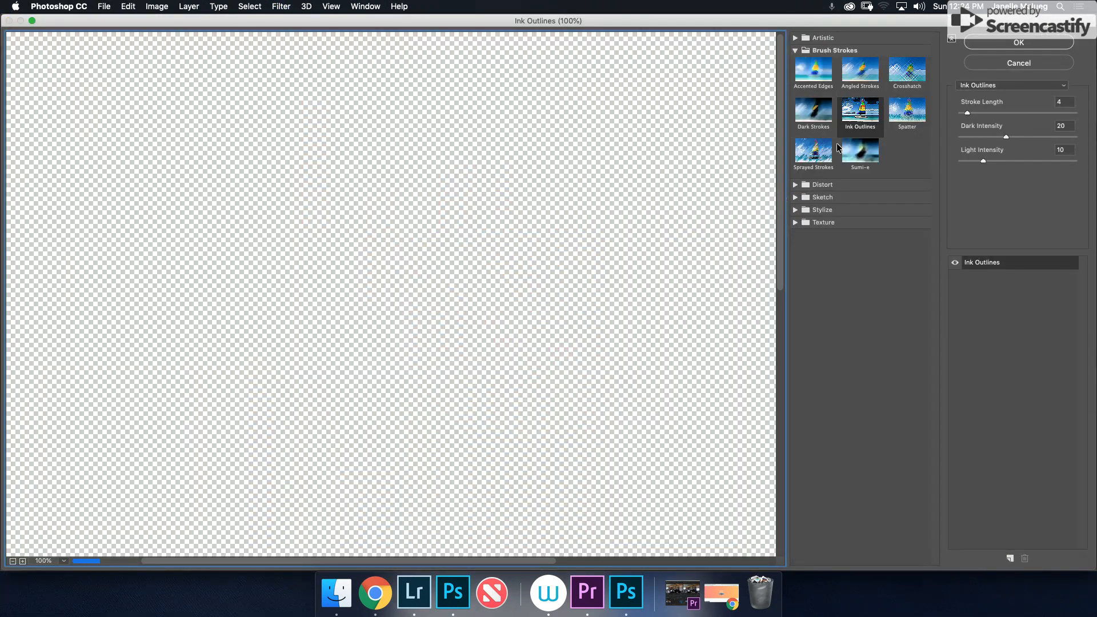
pyautogui.click(812, 165)
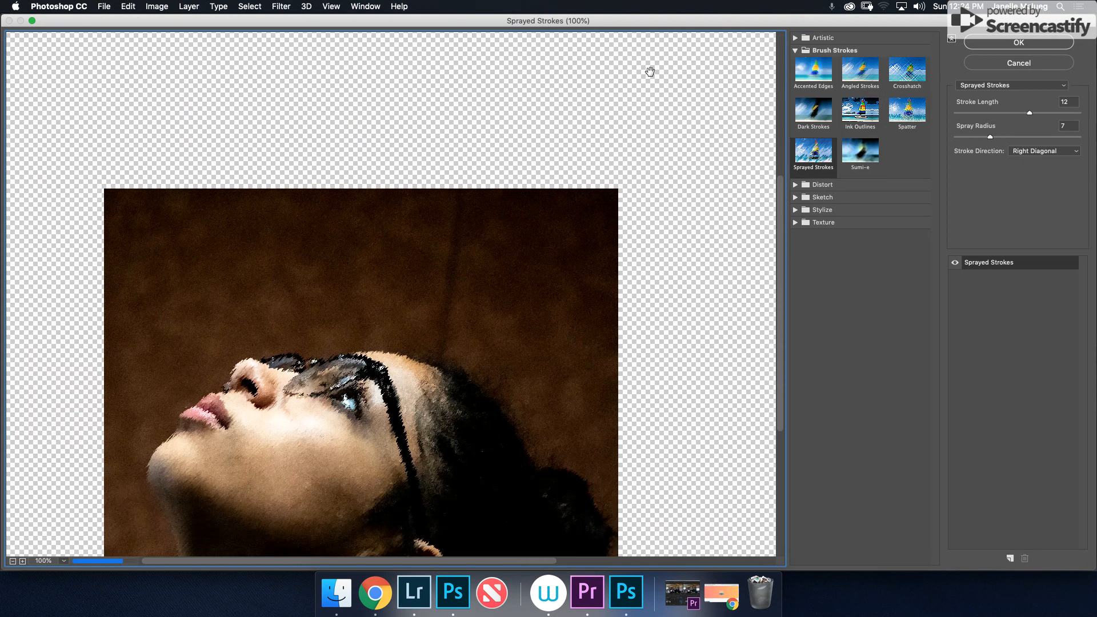
pyautogui.moveTo(558, 335); pyautogui.dragTo(595, 160)
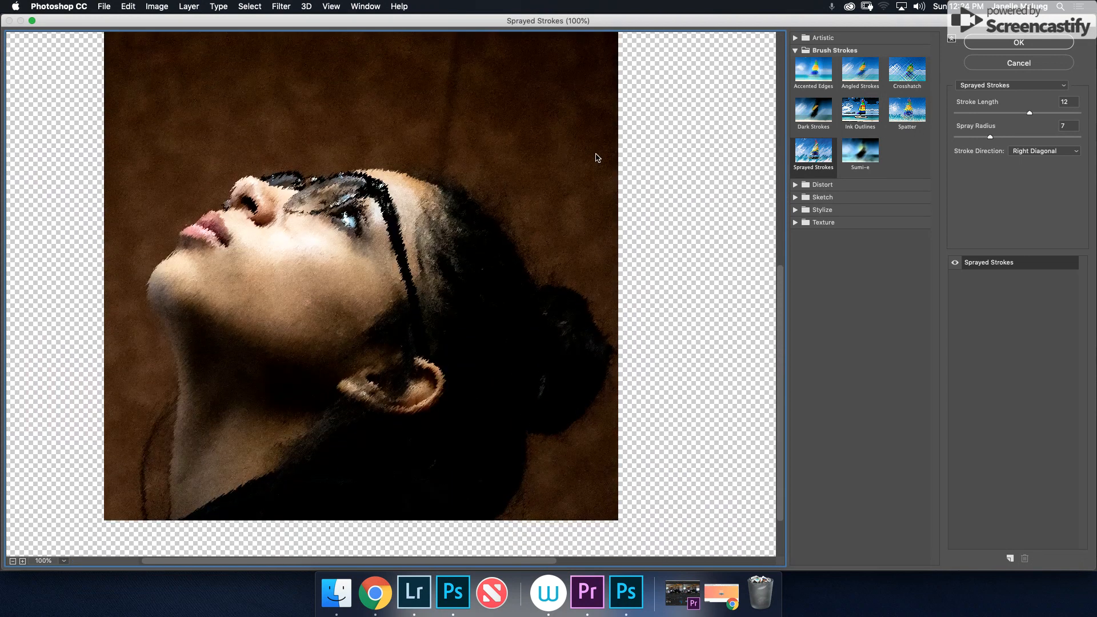
pyautogui.click(871, 153)
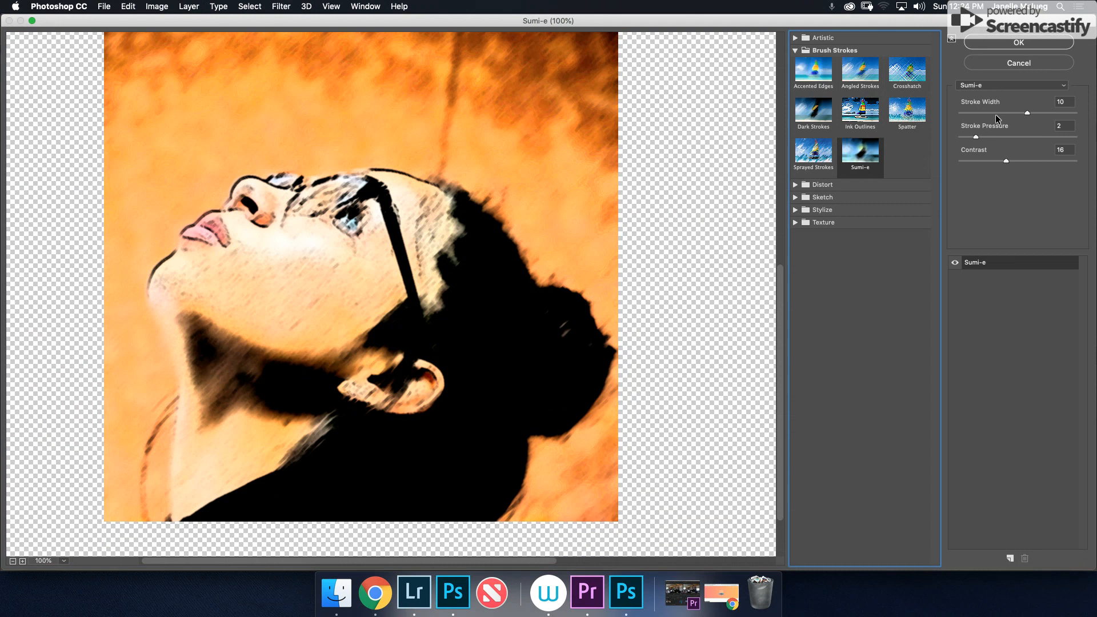
pyautogui.moveTo(995, 112); pyautogui.dragTo(970, 126)
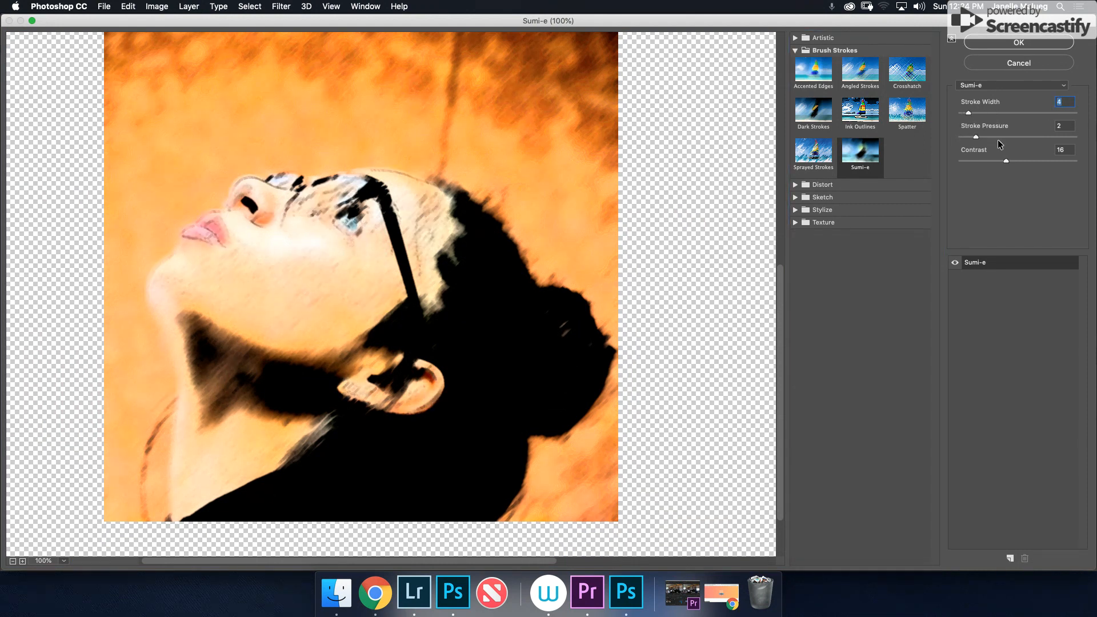
pyautogui.moveTo(997, 139)
pyautogui.mouseDown()
pyautogui.moveTo(980, 141)
pyautogui.moveTo(1035, 162)
pyautogui.moveTo(953, 167)
pyautogui.moveTo(962, 166)
pyautogui.mouseUp()
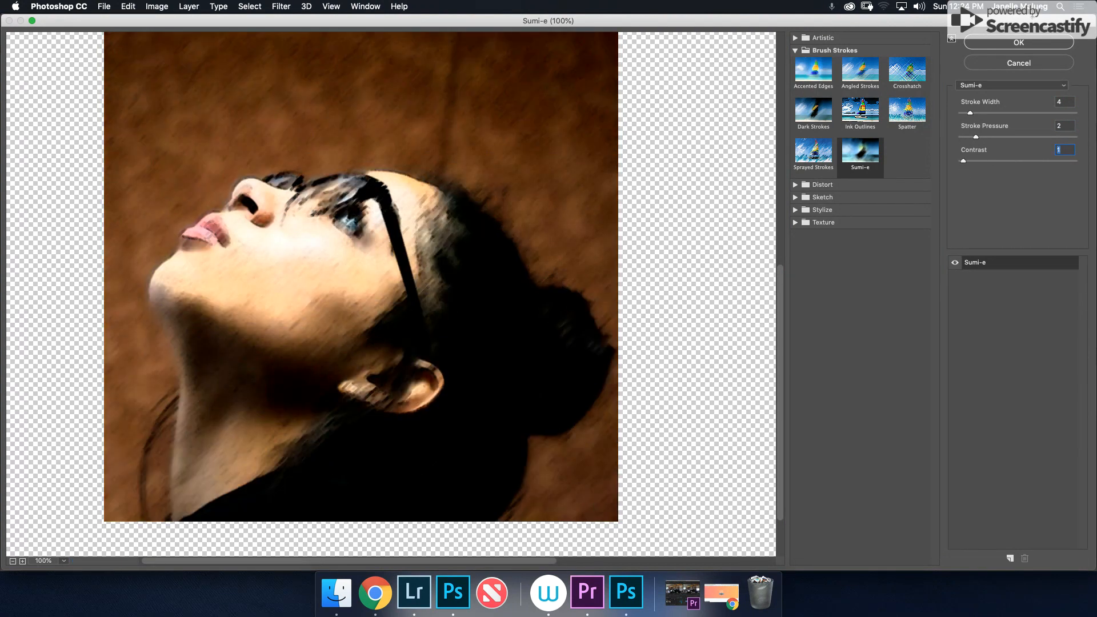
pyautogui.click(1032, 43)
# Step: Preview the Artistic filter Colored Pencil on the bottom-centre copy, and apply the Cutout filter
pyautogui.press('super+j')
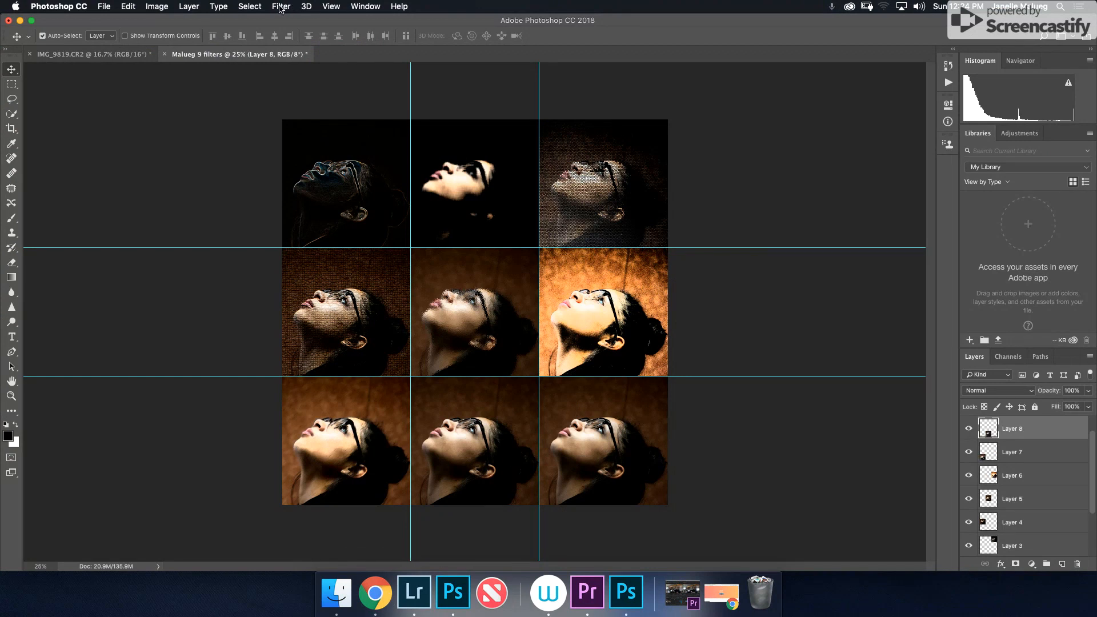
pyautogui.click(281, 7)
pyautogui.click(295, 57)
pyautogui.click(818, 37)
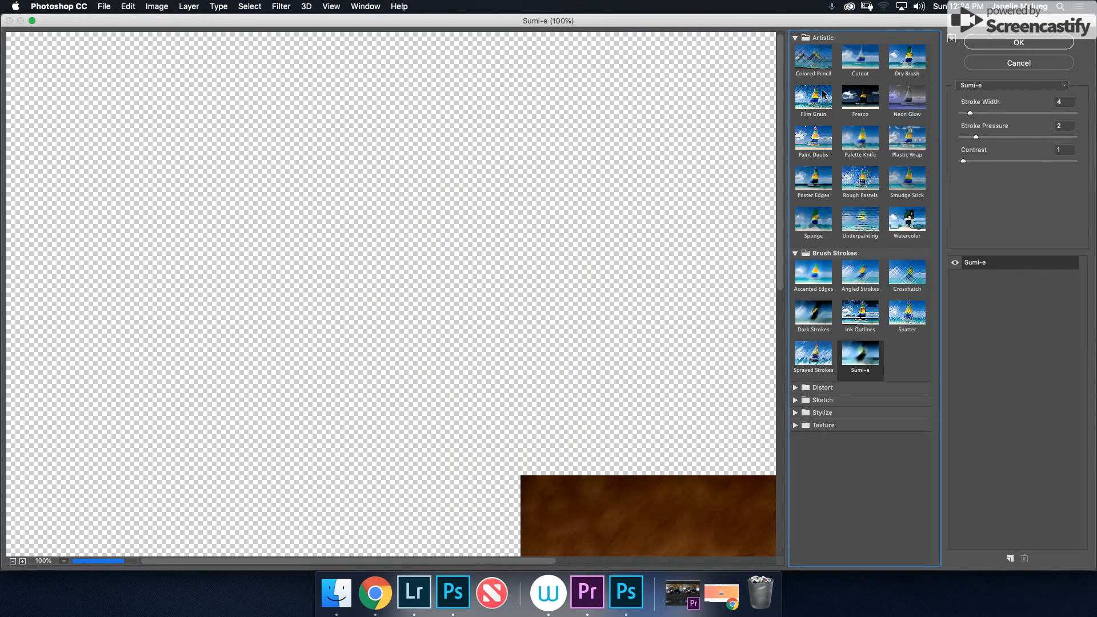
pyautogui.click(815, 64)
pyautogui.moveTo(588, 436); pyautogui.dragTo(375, 93)
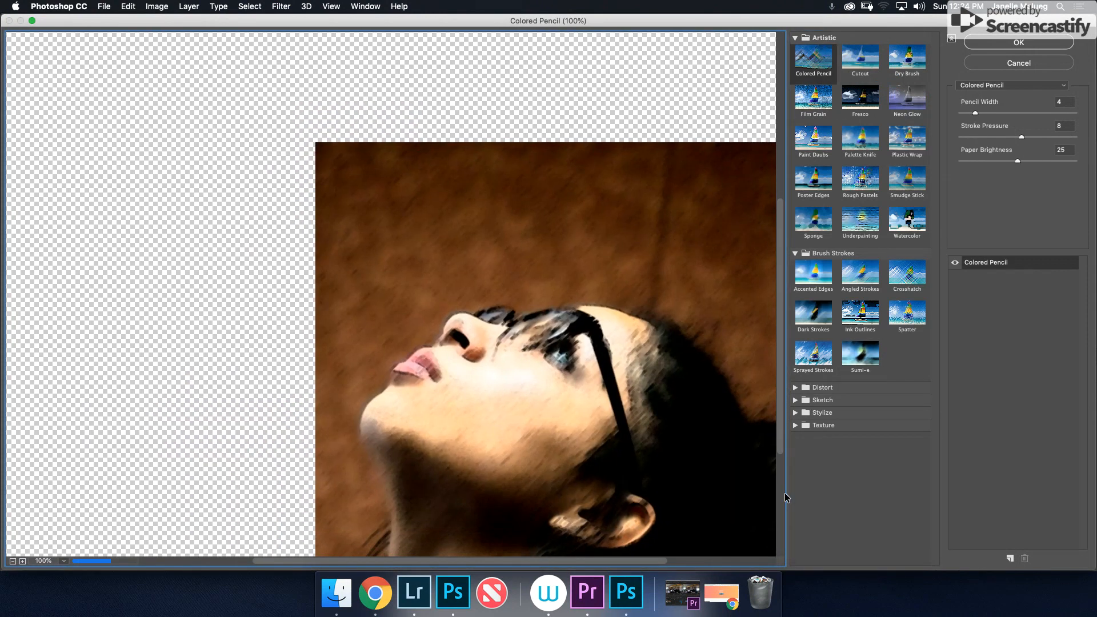
pyautogui.moveTo(689, 434); pyautogui.dragTo(573, 339)
pyautogui.click(866, 68)
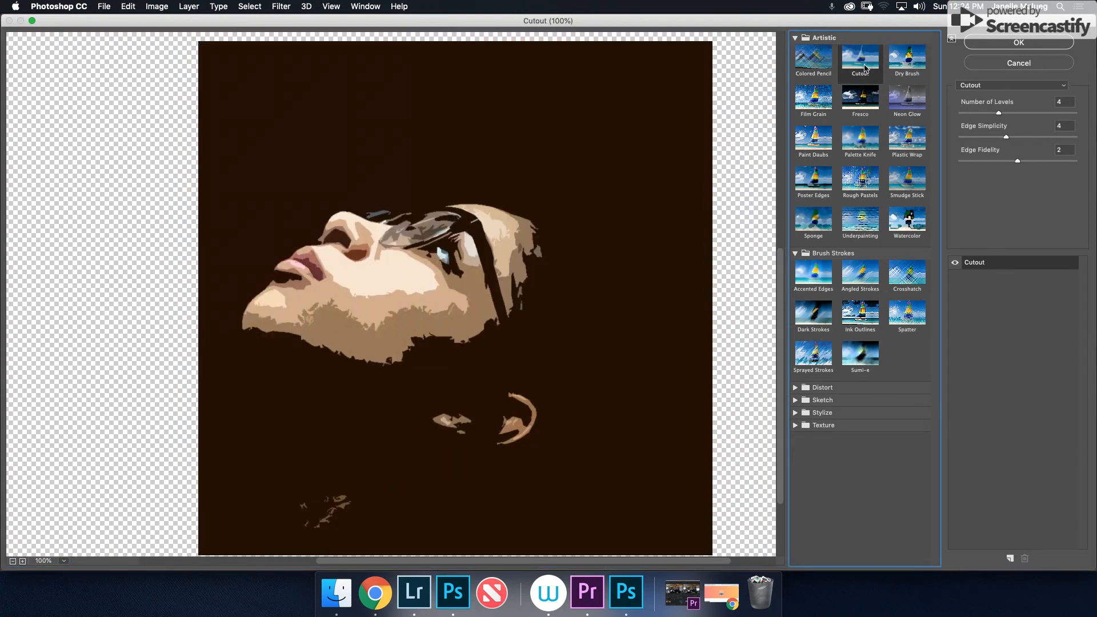
pyautogui.click(1023, 40)
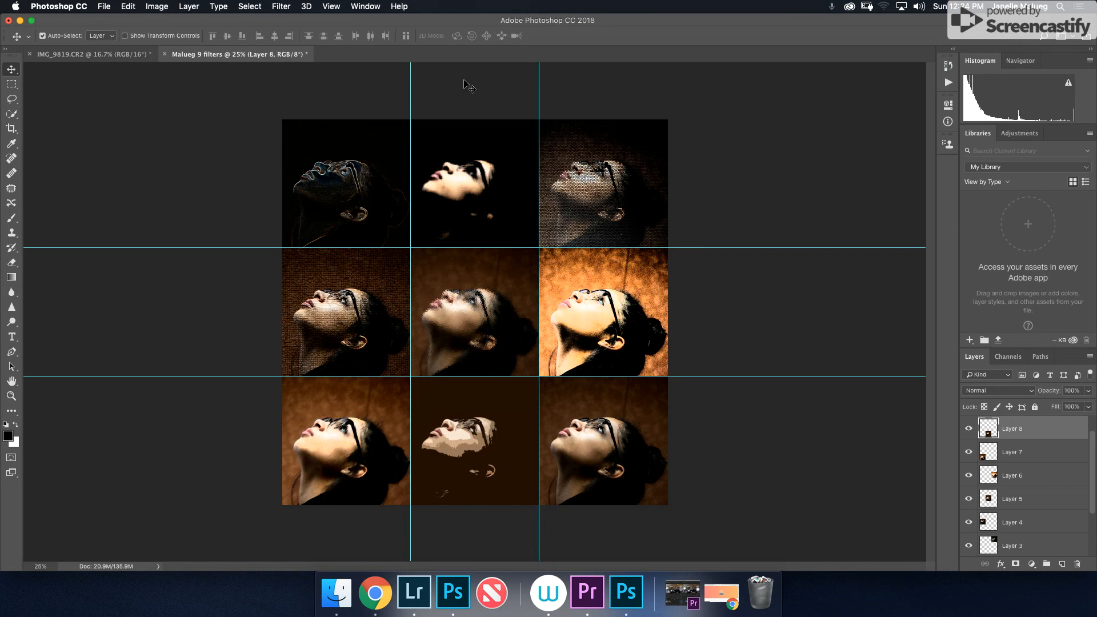
# Step: Open the bottom-right copy in the Filter Gallery and preview the Artistic filters Dry Brush, Film Grain, Fresco and Neon Glow
pyautogui.click(623, 483)
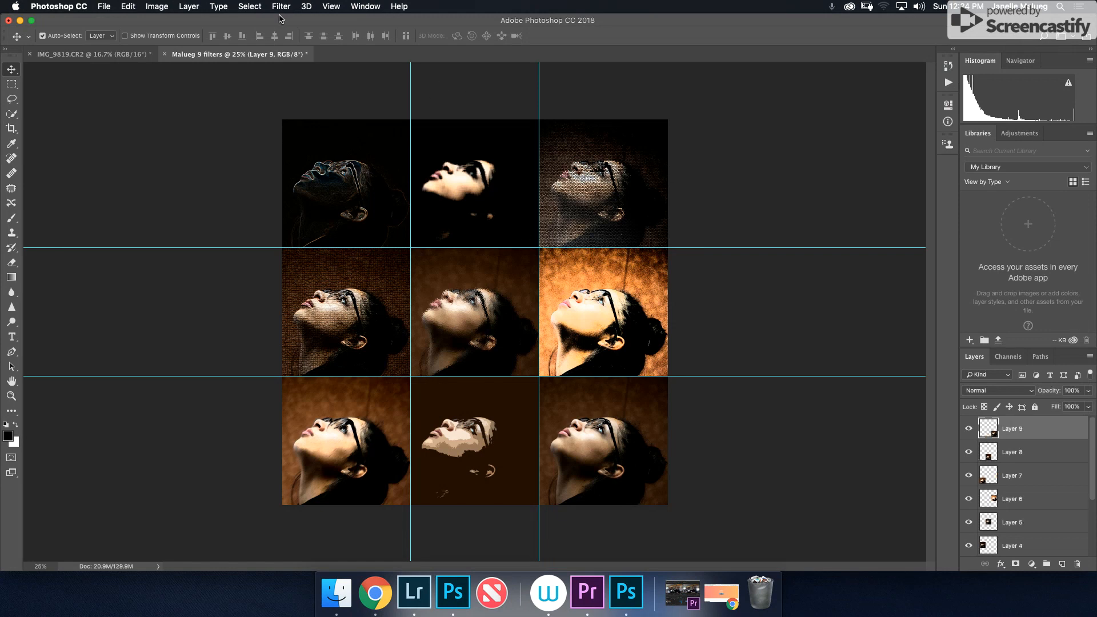
pyautogui.click(282, 6)
pyautogui.click(294, 57)
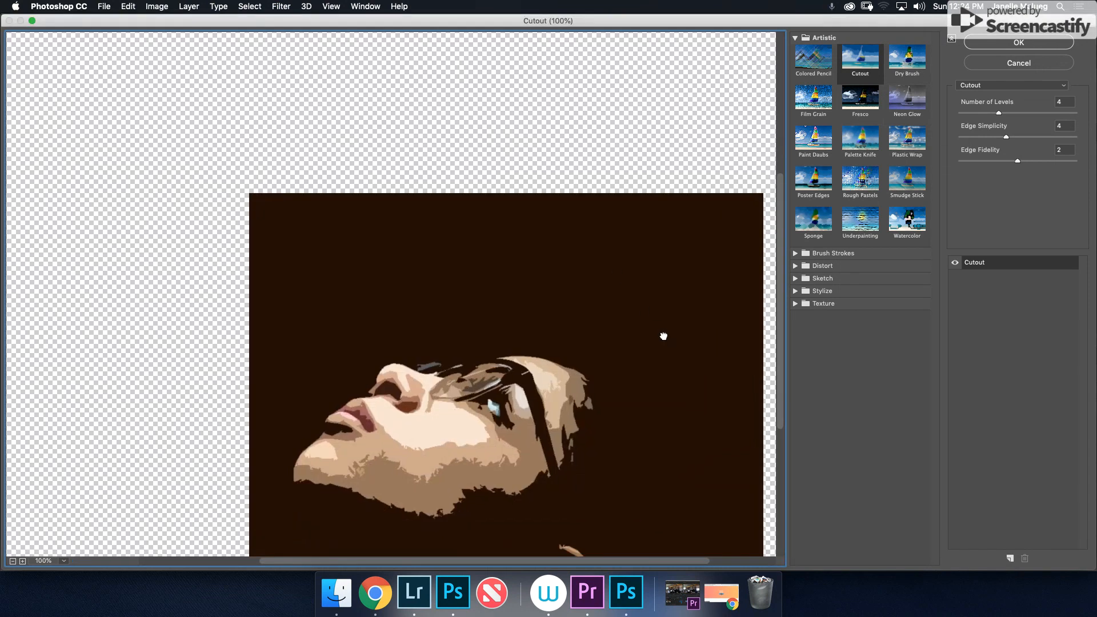
pyautogui.moveTo(664, 336); pyautogui.dragTo(595, 230)
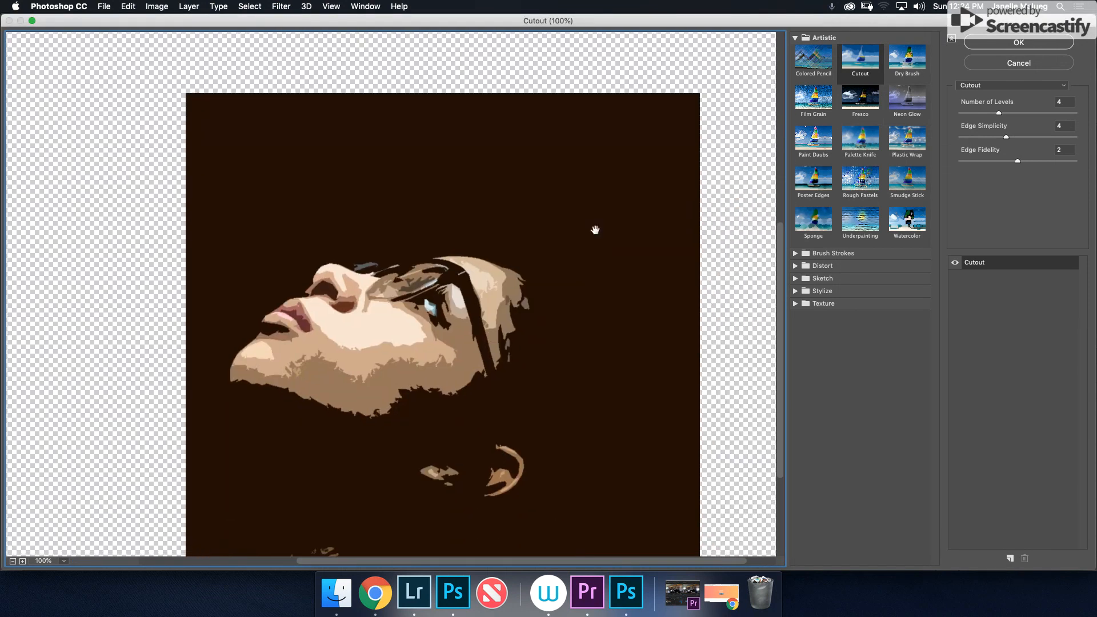
pyautogui.click(909, 61)
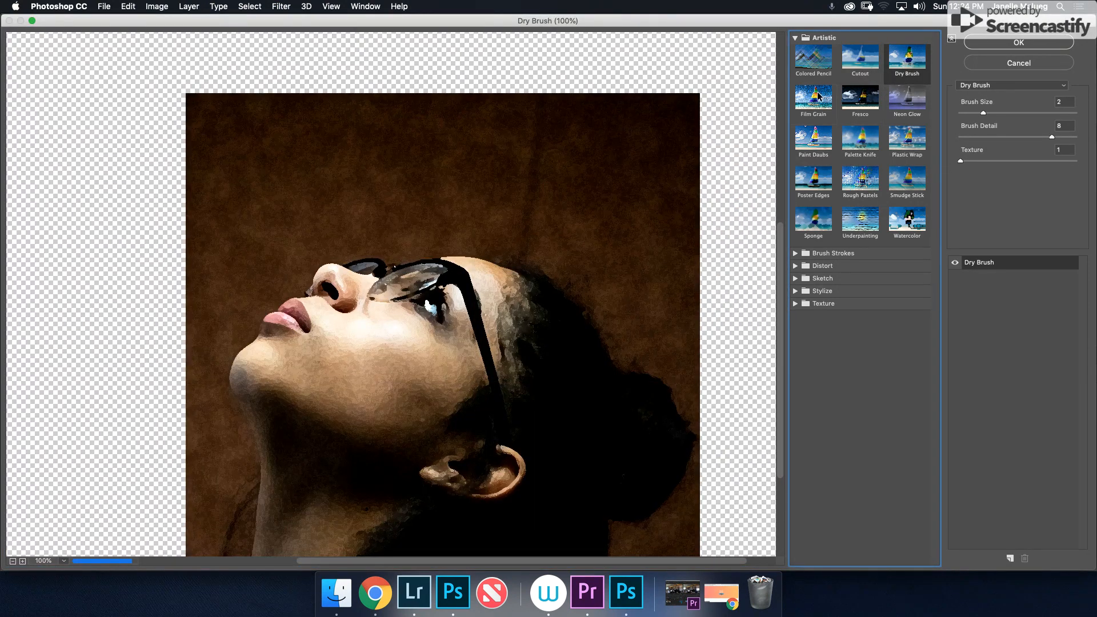
pyautogui.click(818, 96)
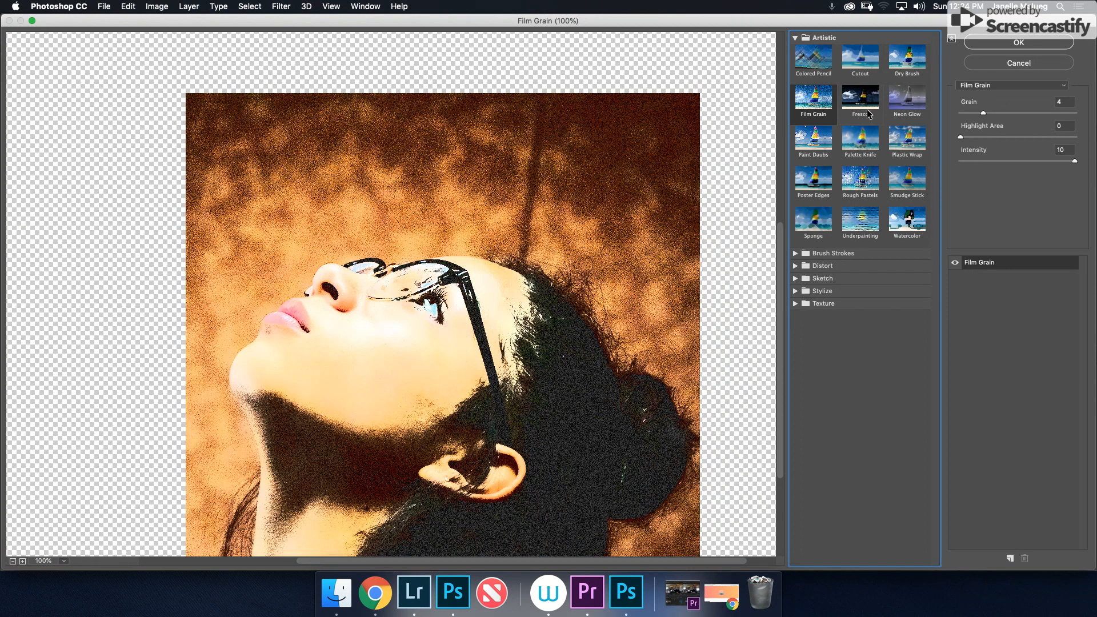
pyautogui.click(857, 104)
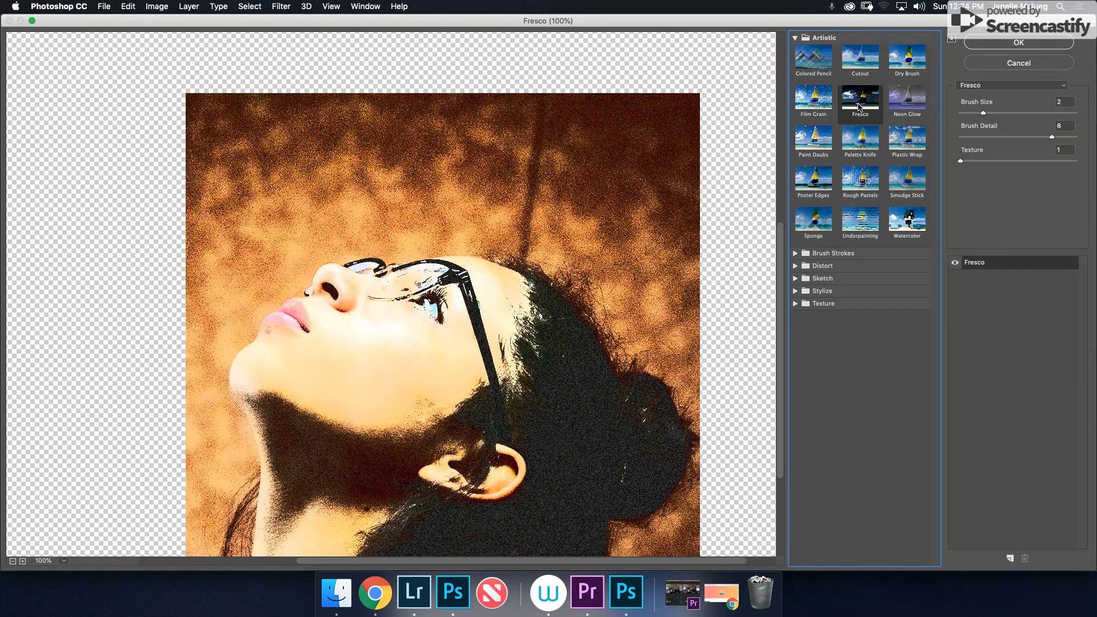
pyautogui.click(907, 100)
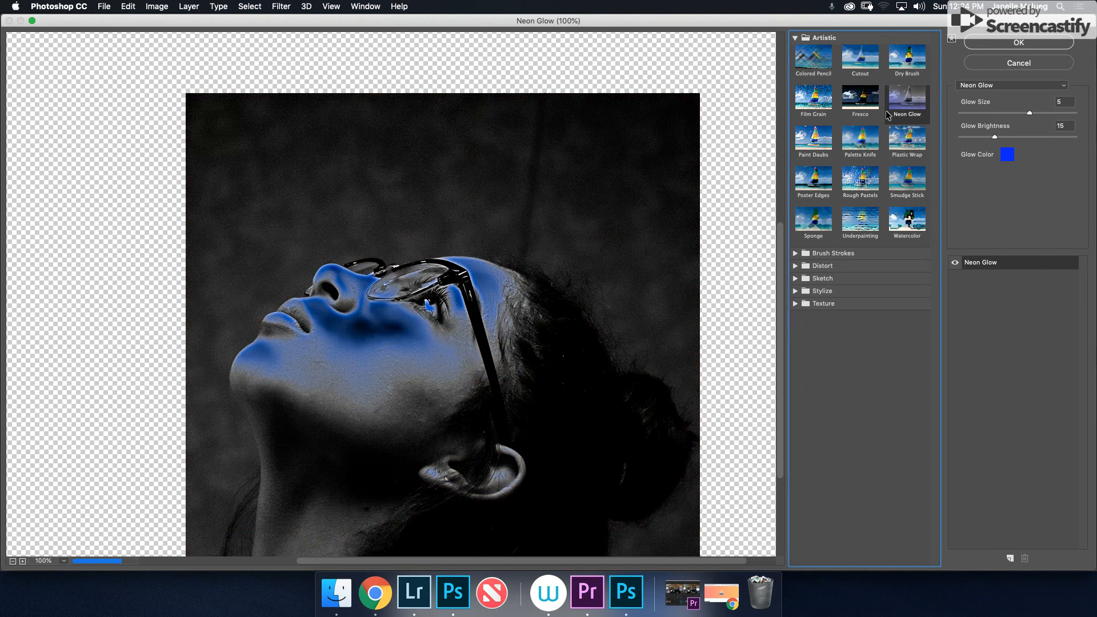
# Step: Preview Paint Daubs, Palette Knife, Plastic Wrap, Poster Edges, Rough Pastels, Smudge Stick, Sponge, Underpainting and Watercolor on the bottom-right copy
pyautogui.click(808, 146)
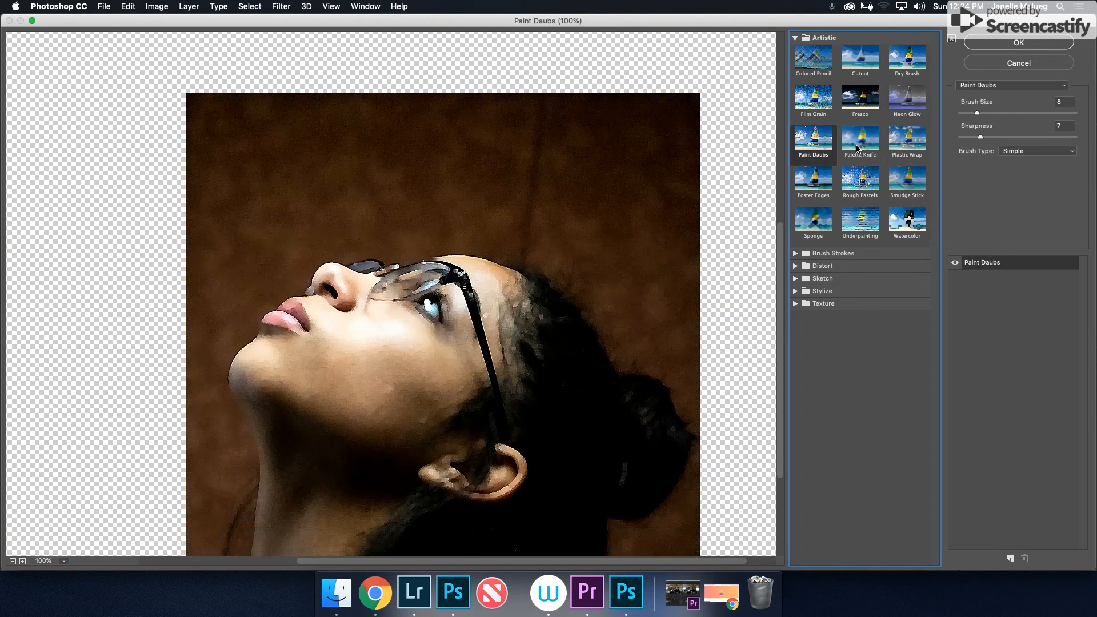
pyautogui.click(858, 149)
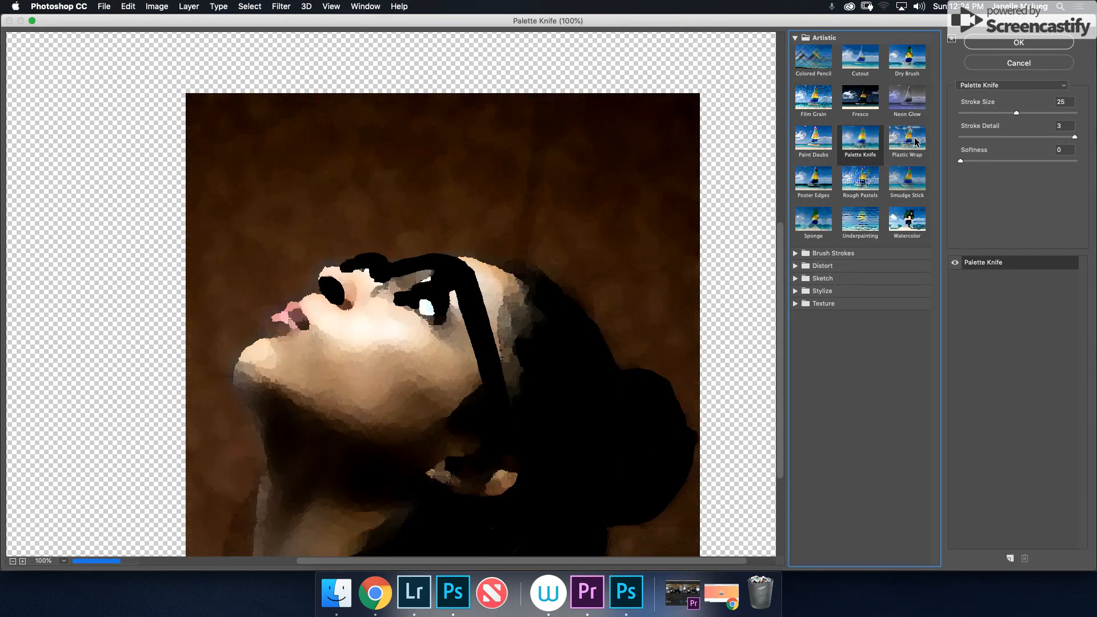
pyautogui.click(909, 141)
pyautogui.click(830, 183)
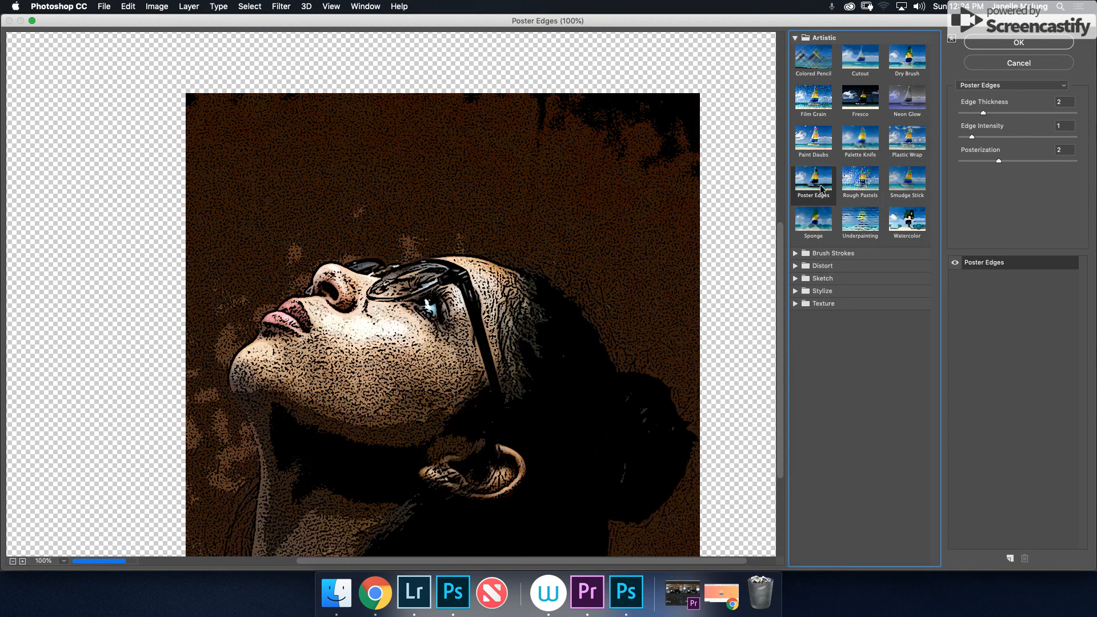
pyautogui.click(858, 186)
pyautogui.click(889, 183)
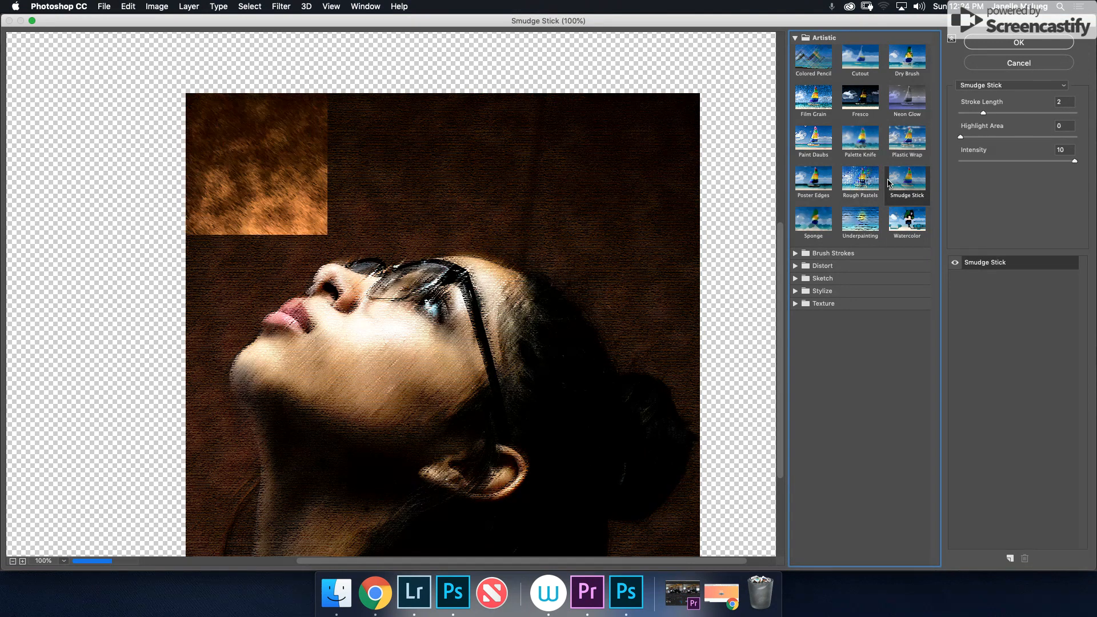
pyautogui.click(818, 225)
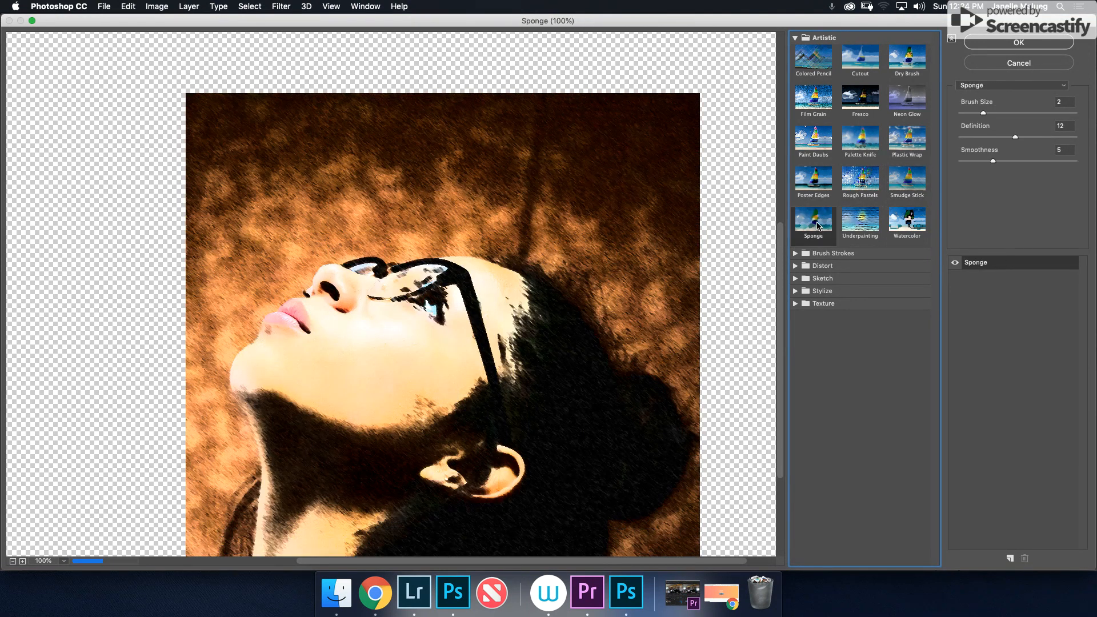
pyautogui.click(862, 221)
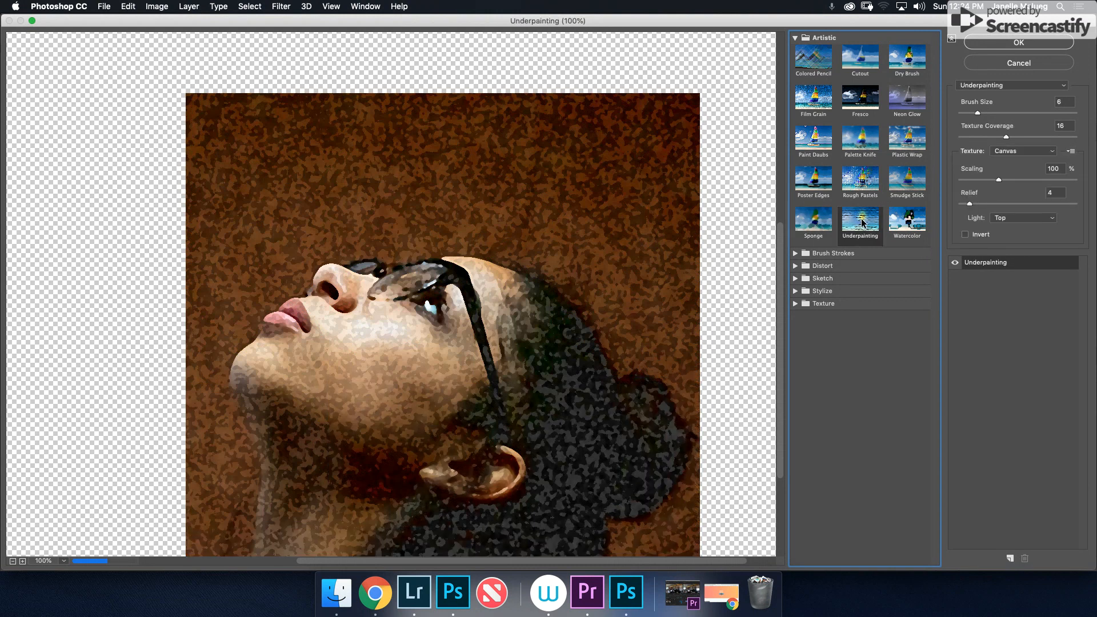
pyautogui.click(902, 221)
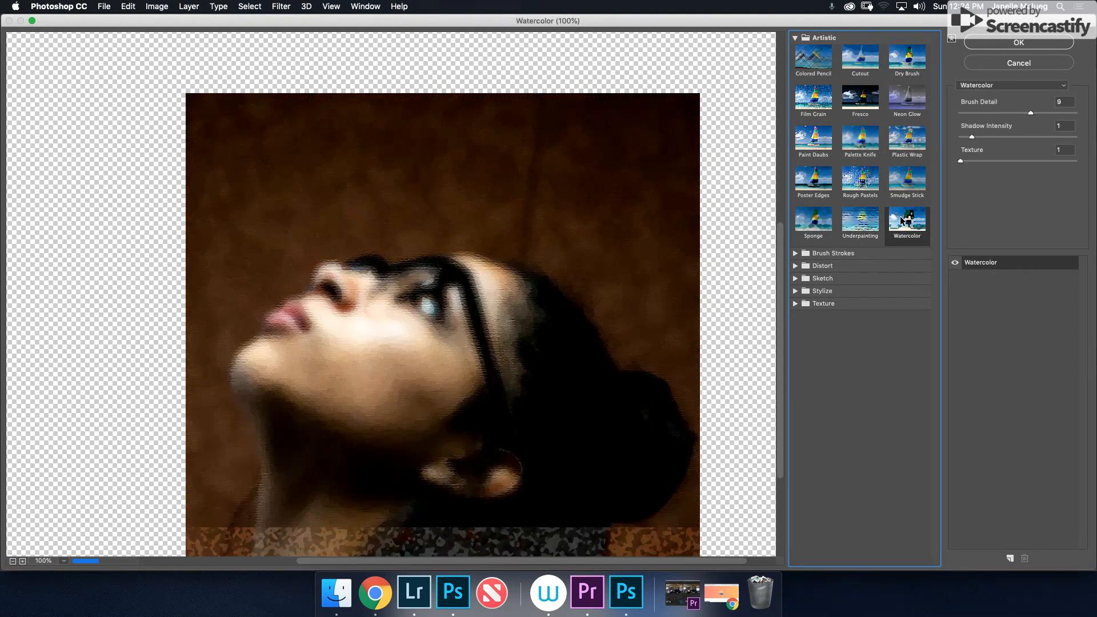
# Step: Compare Smudge Stick with Film Grain on the bottom-right copy, and apply Film Grain
pyautogui.click(910, 183)
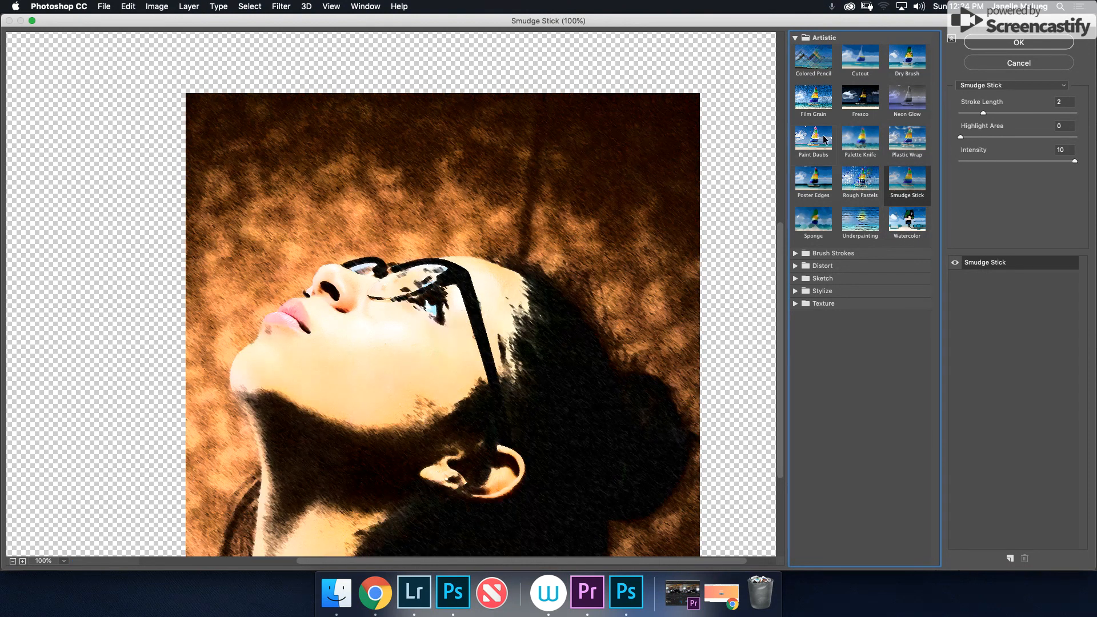
pyautogui.click(815, 110)
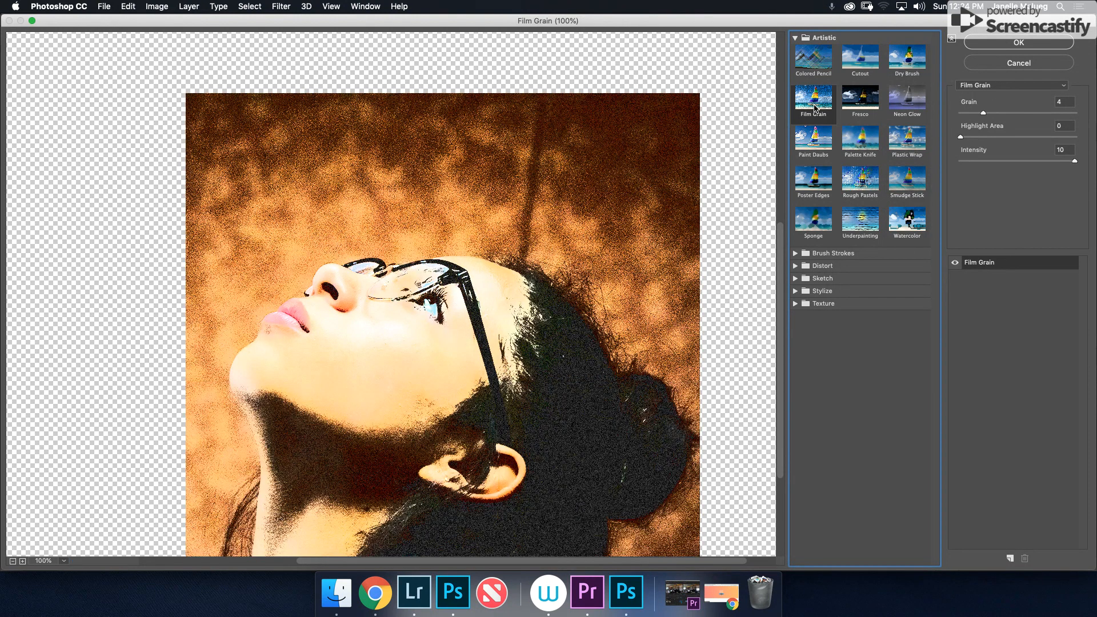
pyautogui.click(1023, 40)
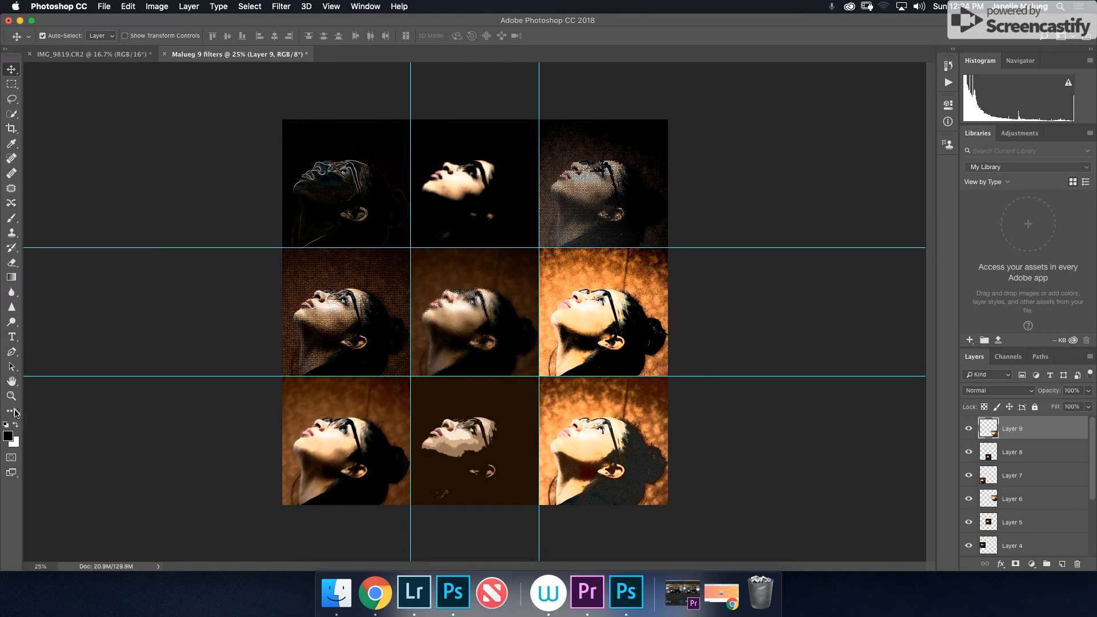
# Step: View the finished grid at 50% and examine the filter effects on the copies from the bottom row up to the top row
pyautogui.click(11, 396)
pyautogui.moveTo(681, 516); pyautogui.dragTo(577, 402)
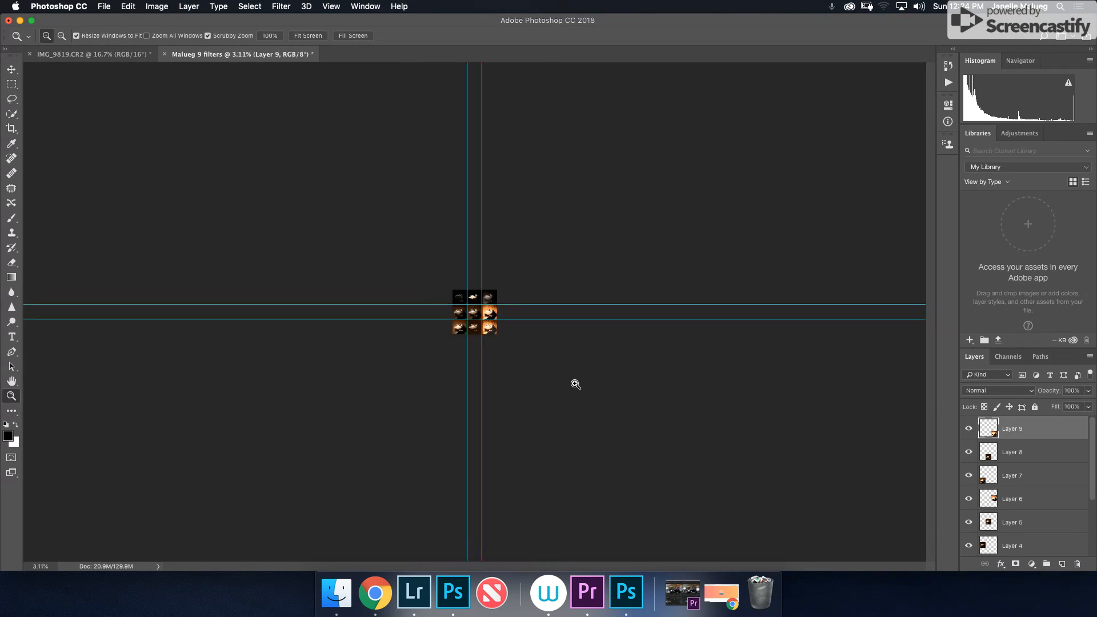
pyautogui.moveTo(501, 343); pyautogui.dragTo(691, 428)
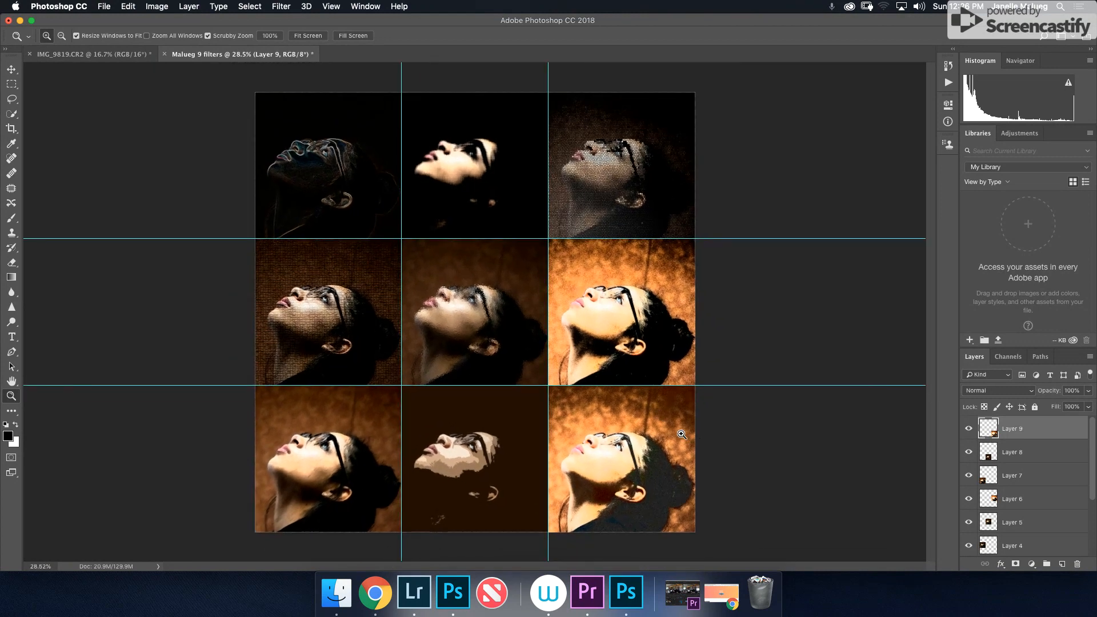
pyautogui.click(686, 435)
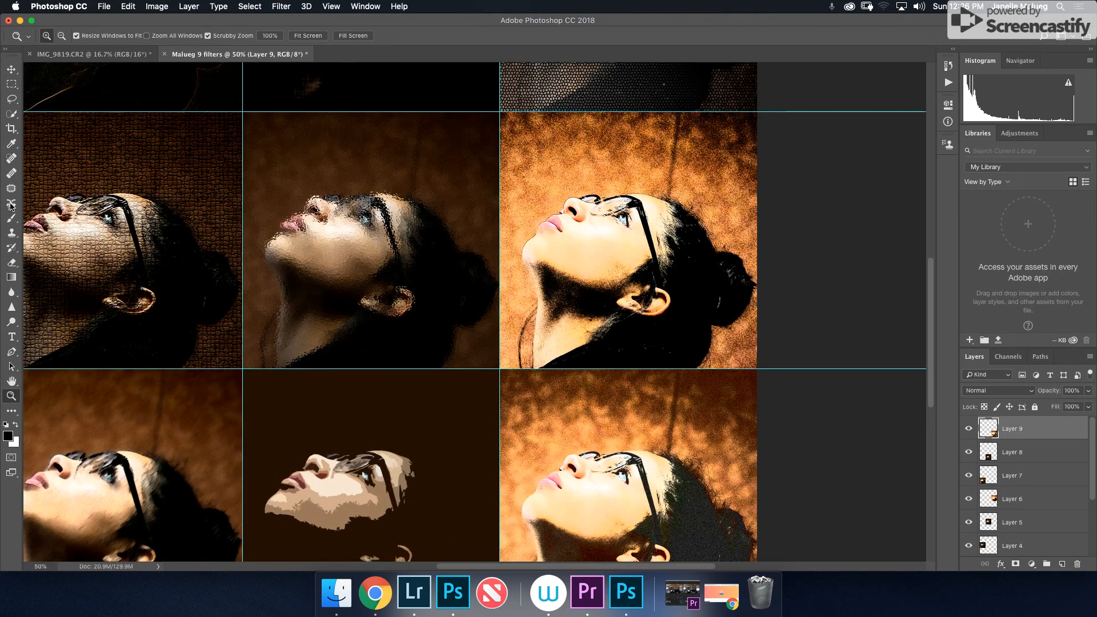
pyautogui.click(11, 381)
pyautogui.scroll(-5, 536, 325)
pyautogui.hscroll(2, 536, 325)
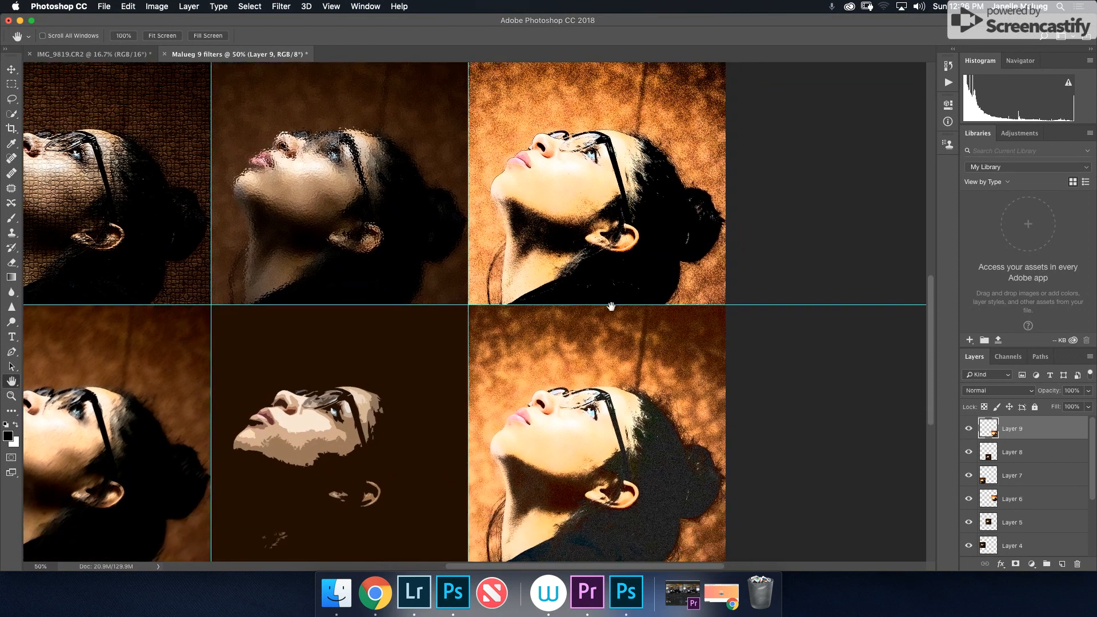
pyautogui.moveTo(359, 437); pyautogui.dragTo(566, 399)
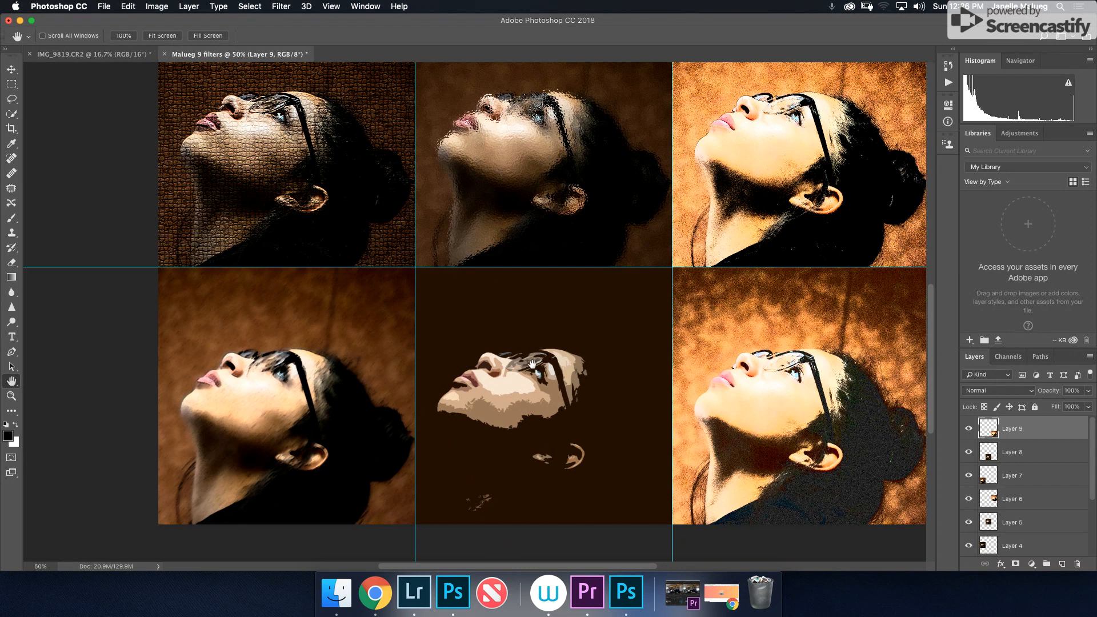
pyautogui.scroll(10, 535, 367)
pyautogui.hscroll(-3, 535, 367)
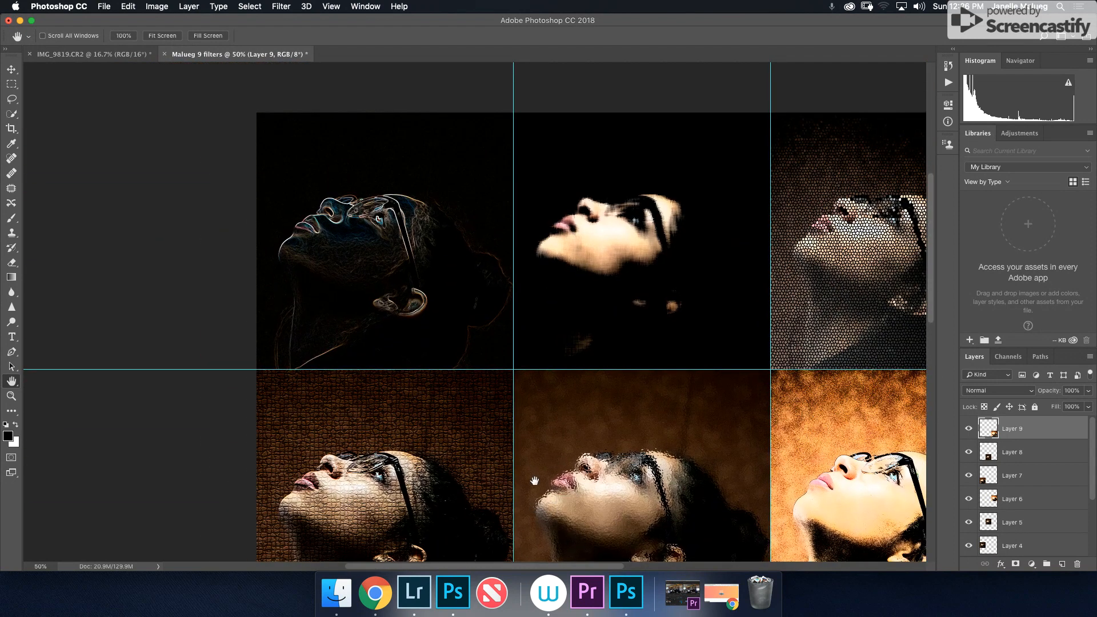
pyautogui.scroll(2, 498, 336)
pyautogui.hscroll(2, 497, 336)
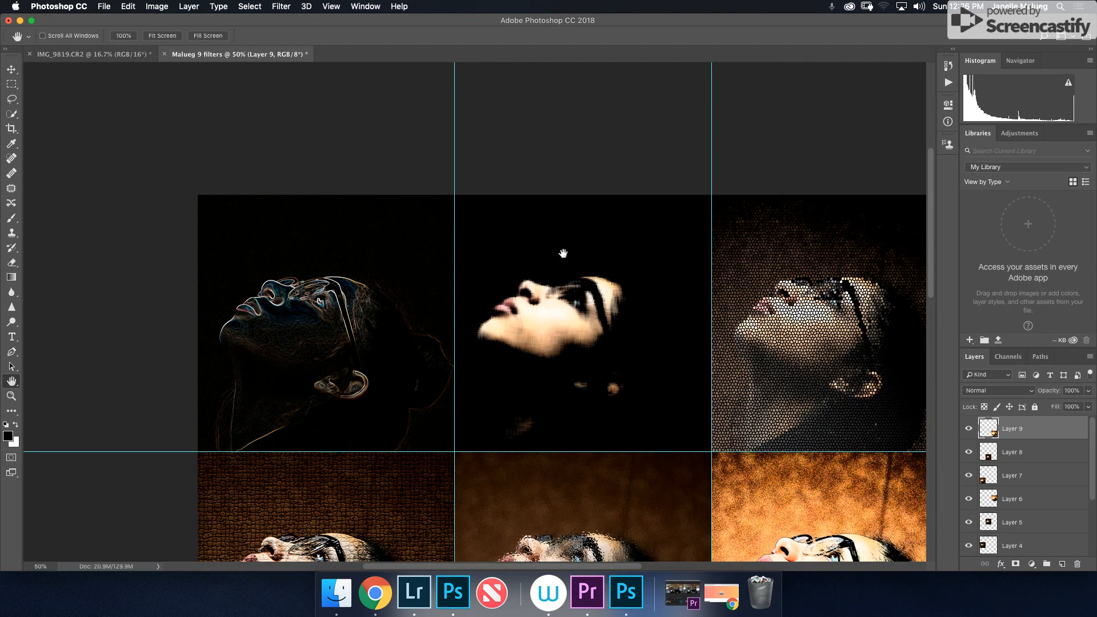
# Step: Examine the filter effects across all three rows of the grid, comparing the top, middle and bottom copies
pyautogui.scroll(-10, 623, 412)
pyautogui.hscroll(2, 623, 411)
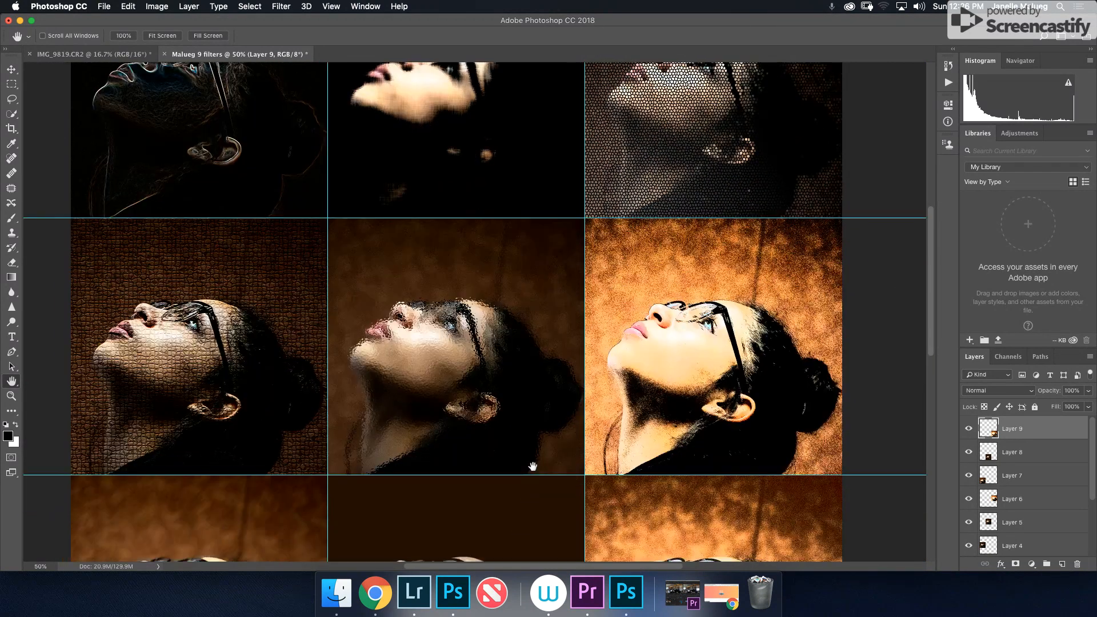
pyautogui.scroll(-2, 583, 359)
pyautogui.hscroll(1, 583, 359)
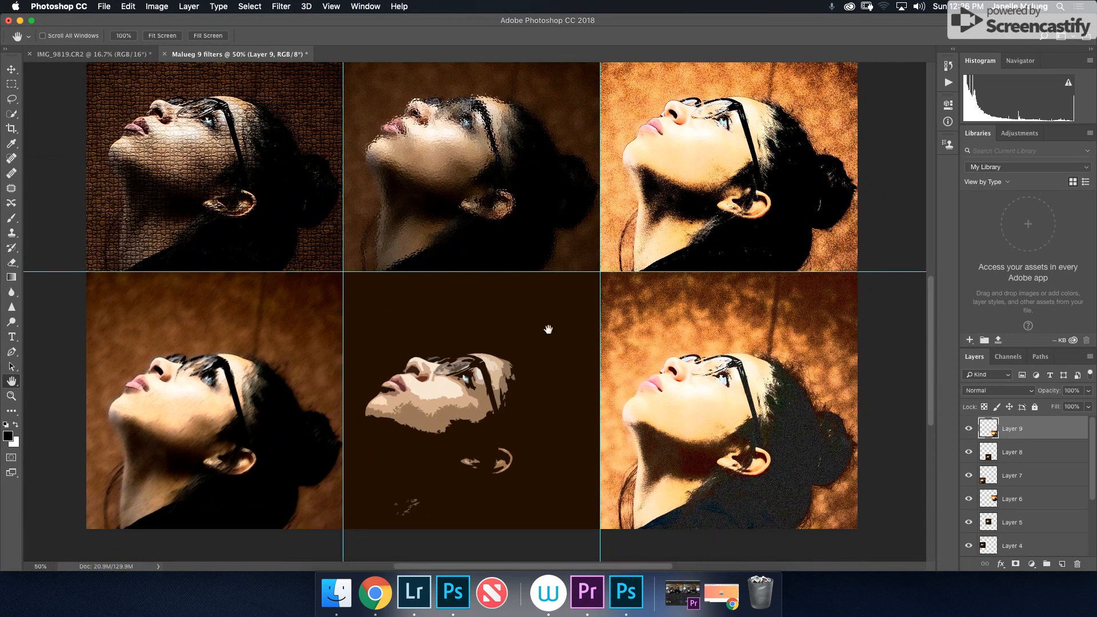
pyautogui.hscroll(-2, 524, 451)
pyautogui.scroll(3, 571, 457)
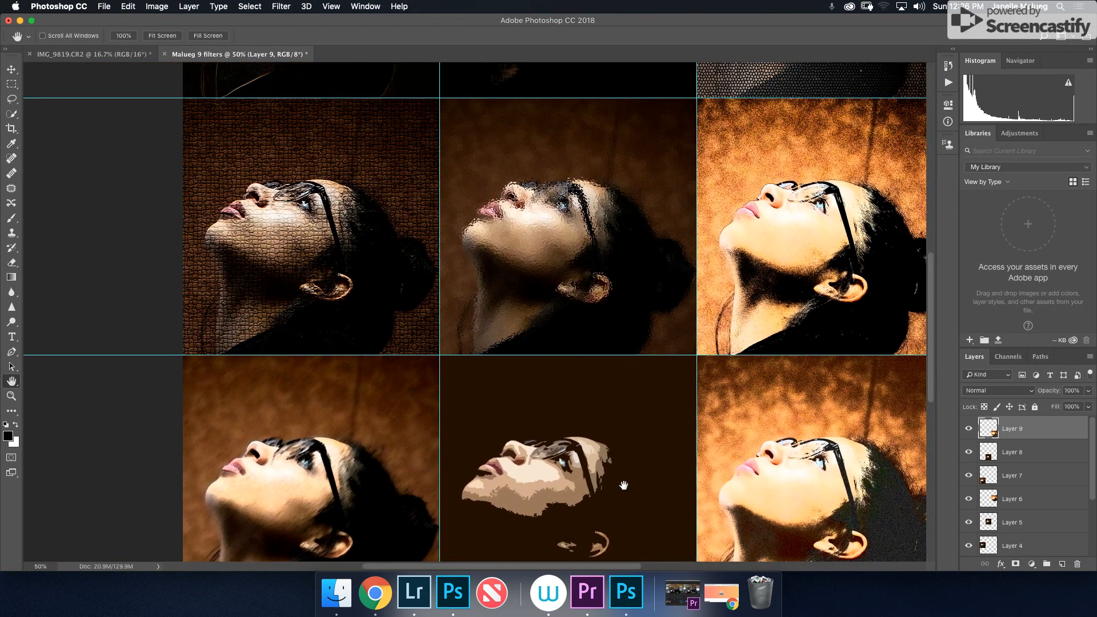
pyautogui.scroll(6, 615, 403)
pyautogui.hscroll(3, 455, 385)
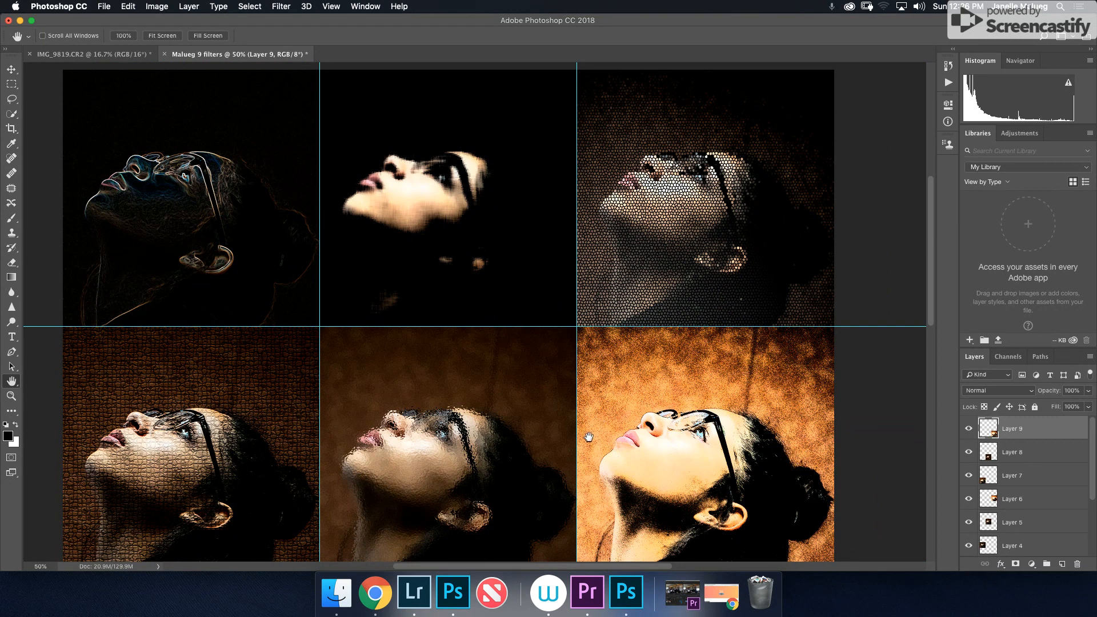
pyautogui.scroll(-5, 588, 437)
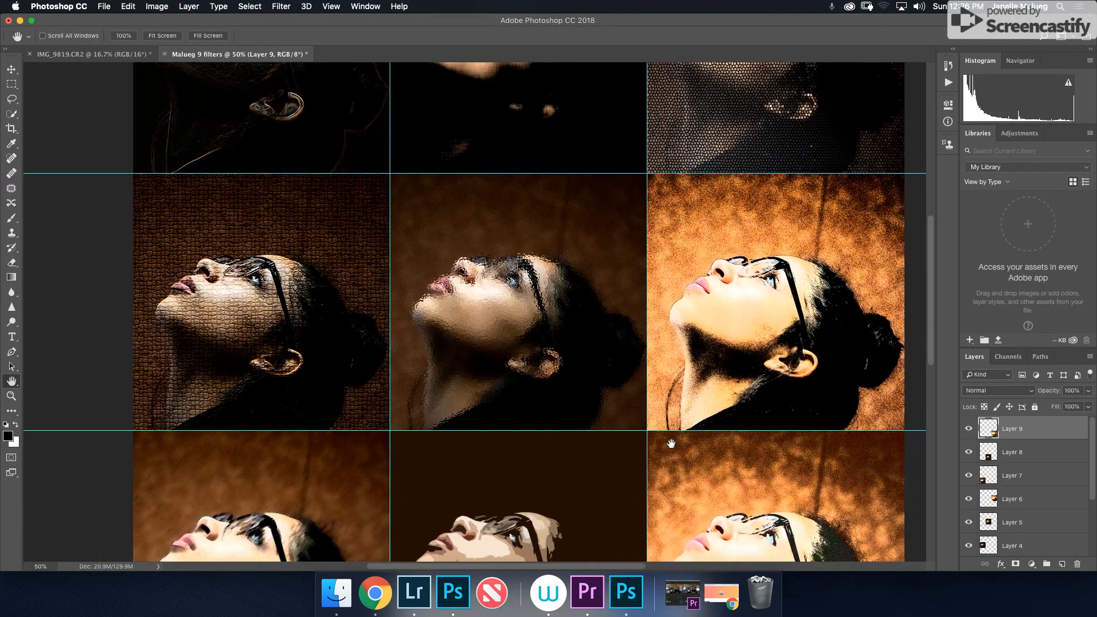
pyautogui.moveTo(672, 444); pyautogui.dragTo(652, 340)
pyautogui.scroll(6, 635, 468)
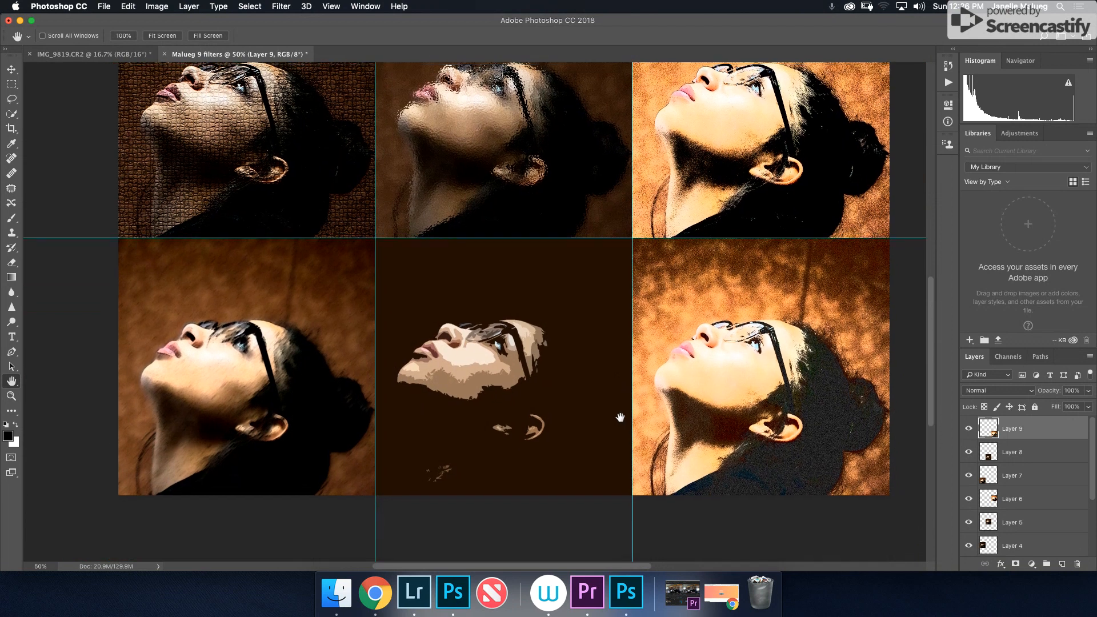
pyautogui.scroll(6, 595, 429)
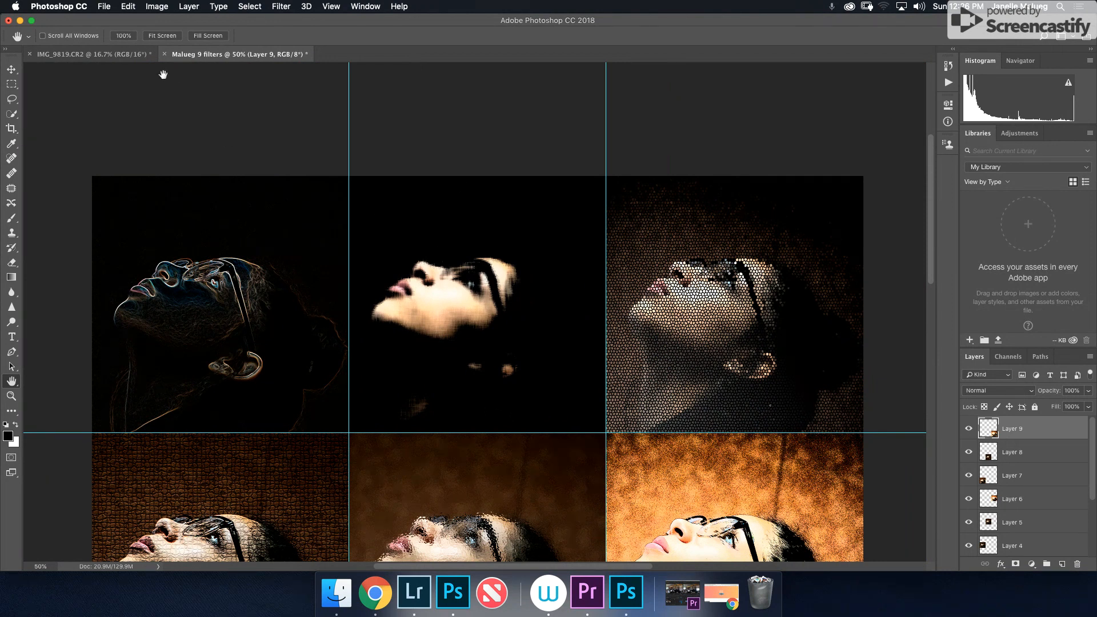
# Step: Save the grid as a Photoshop (PSD) file with layers in the Pictures folder, keeping the file name and Maximize Compatibility on
pyautogui.click(103, 7)
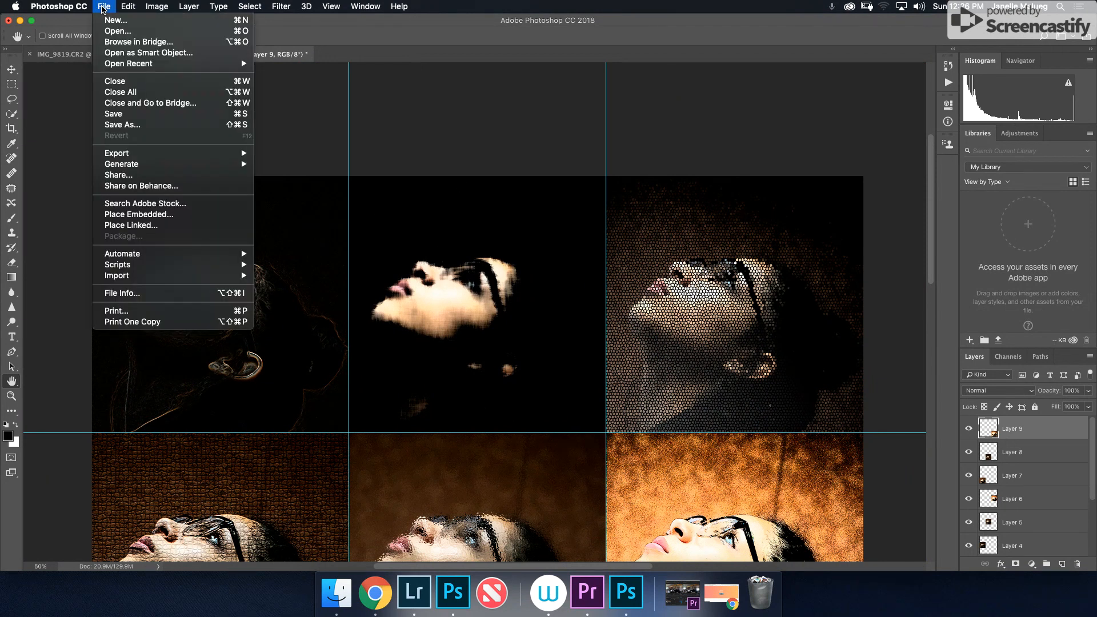
pyautogui.click(135, 126)
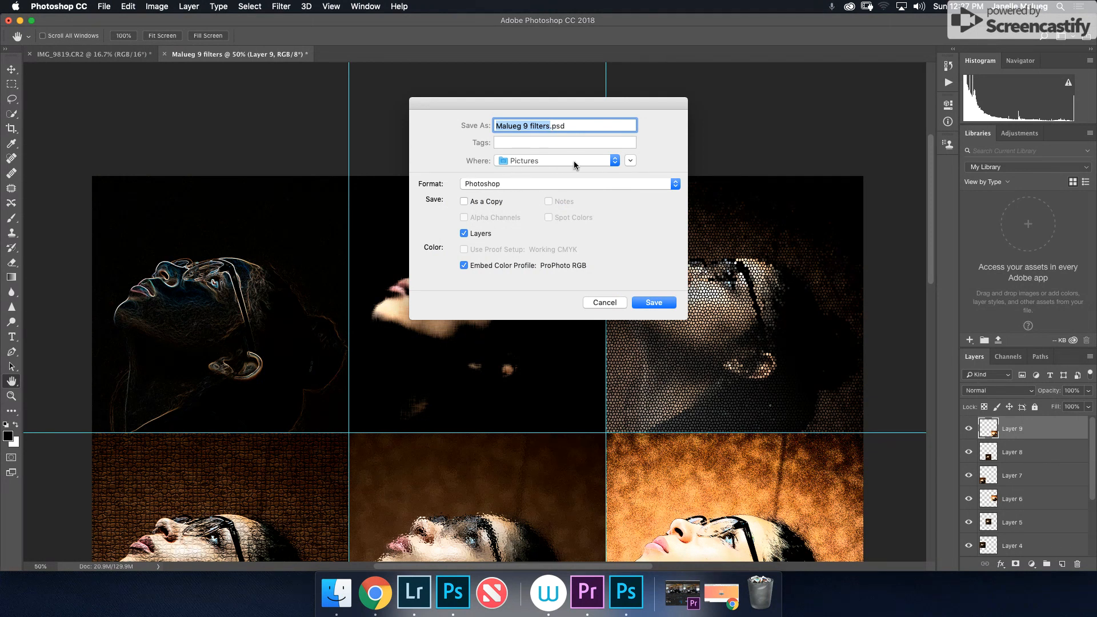
pyautogui.click(537, 161)
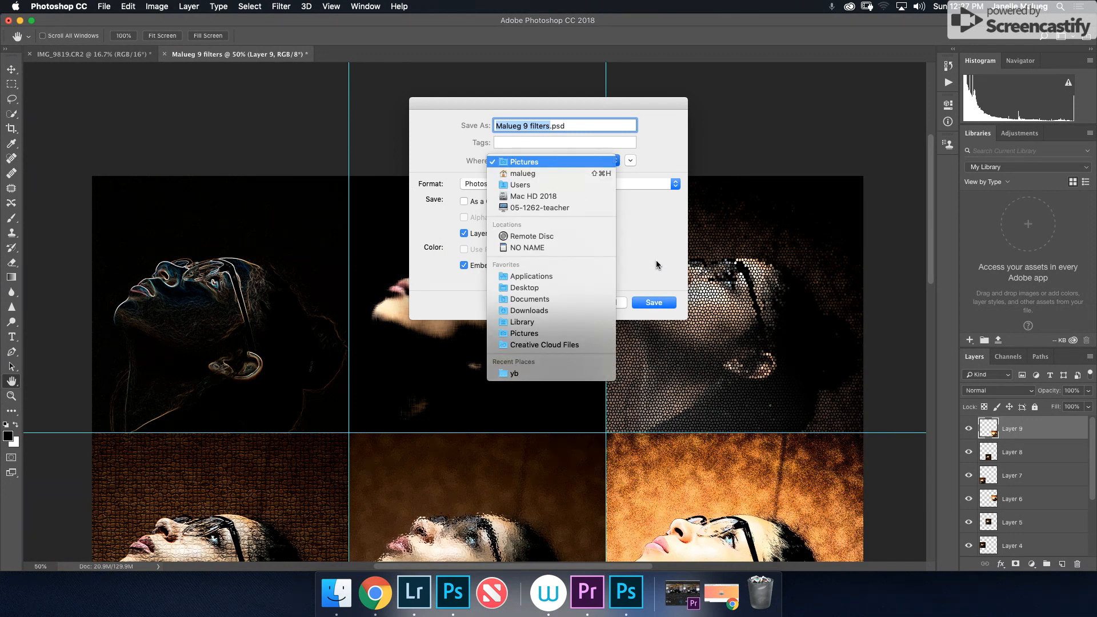
pyautogui.click(657, 304)
pyautogui.click(659, 304)
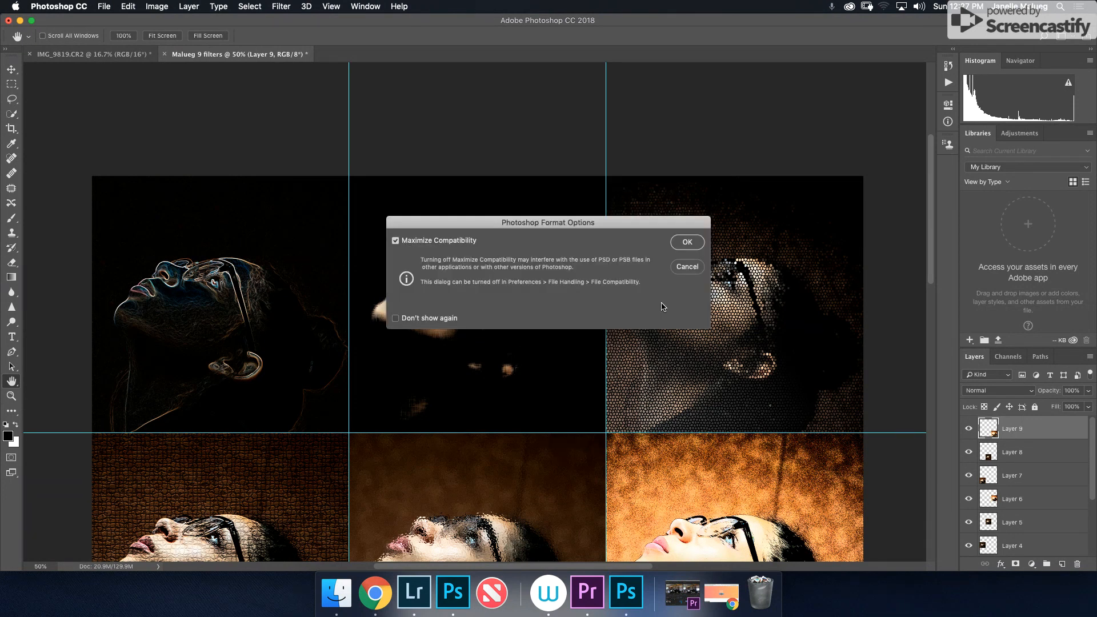
pyautogui.click(691, 242)
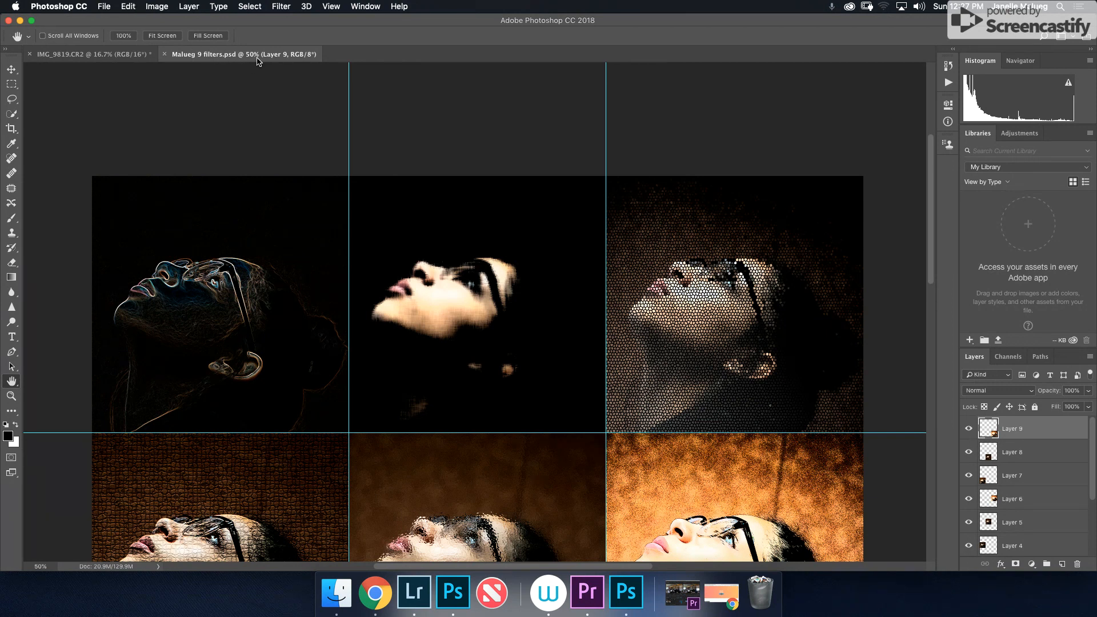
# Step: Open the Save As dialog again for the grid document
pyautogui.click(103, 7)
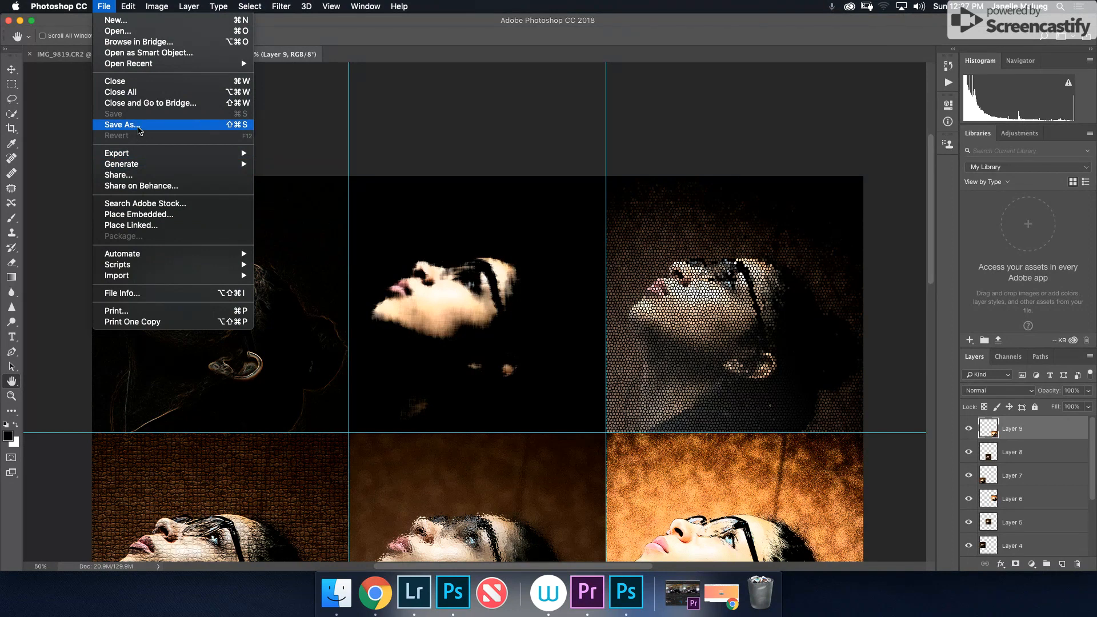
pyautogui.click(140, 125)
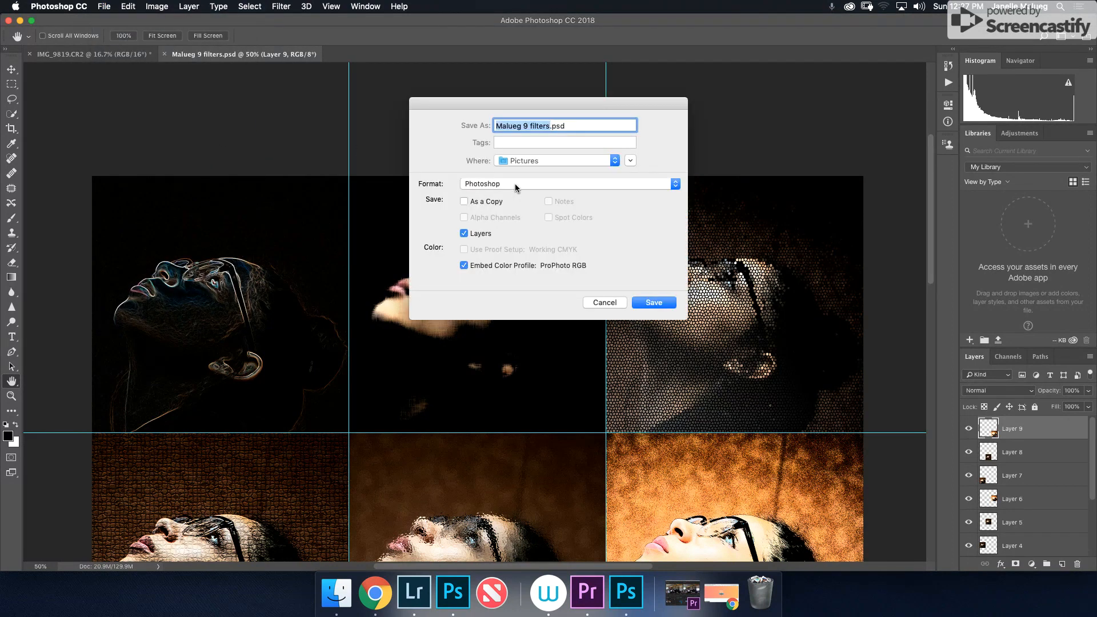